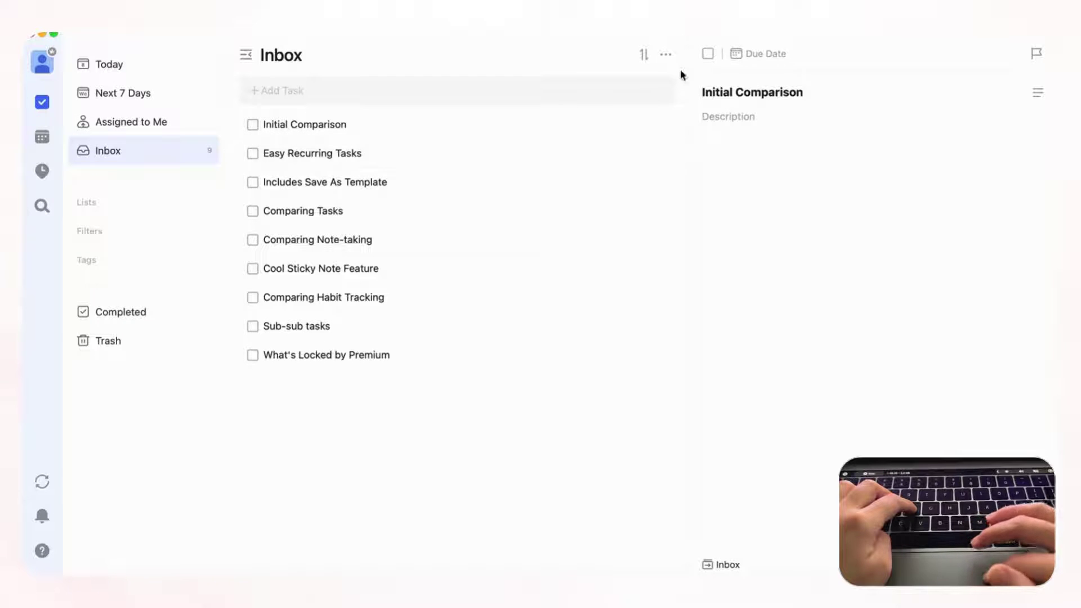
- Check the Inbox view options, then open TickTick's empty Habit tracking page
left_click(667, 56)
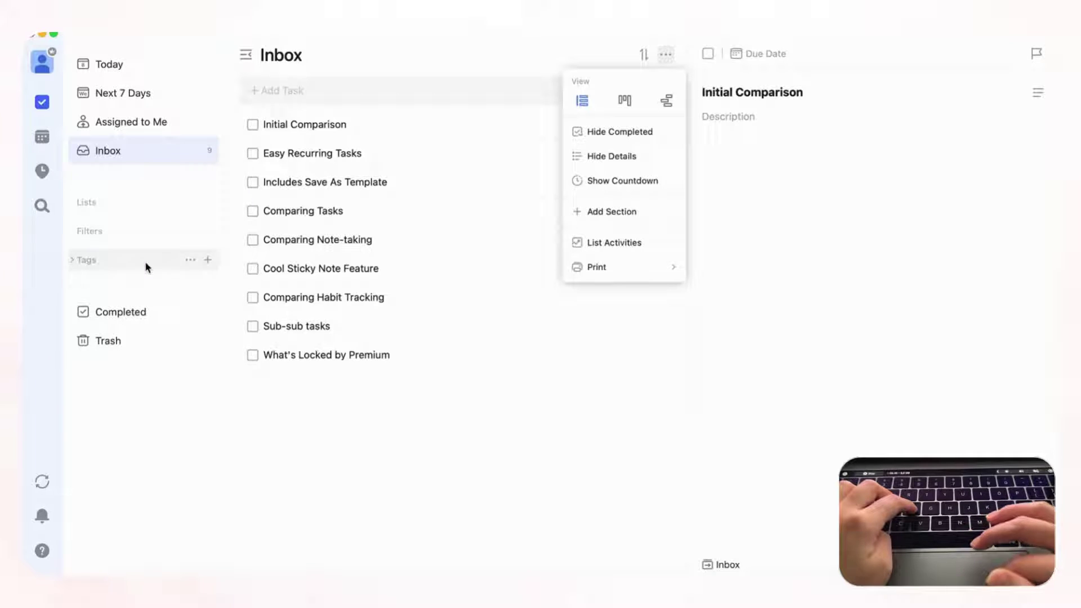
left_click(42, 172)
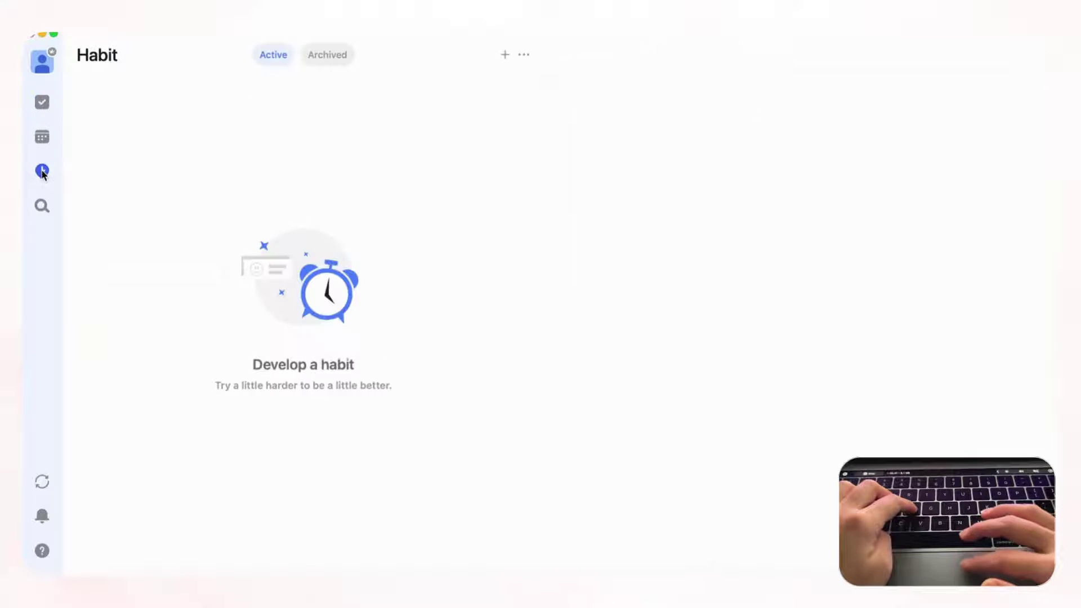
- Go back to the Inbox list showing its nine tasks
left_click(41, 102)
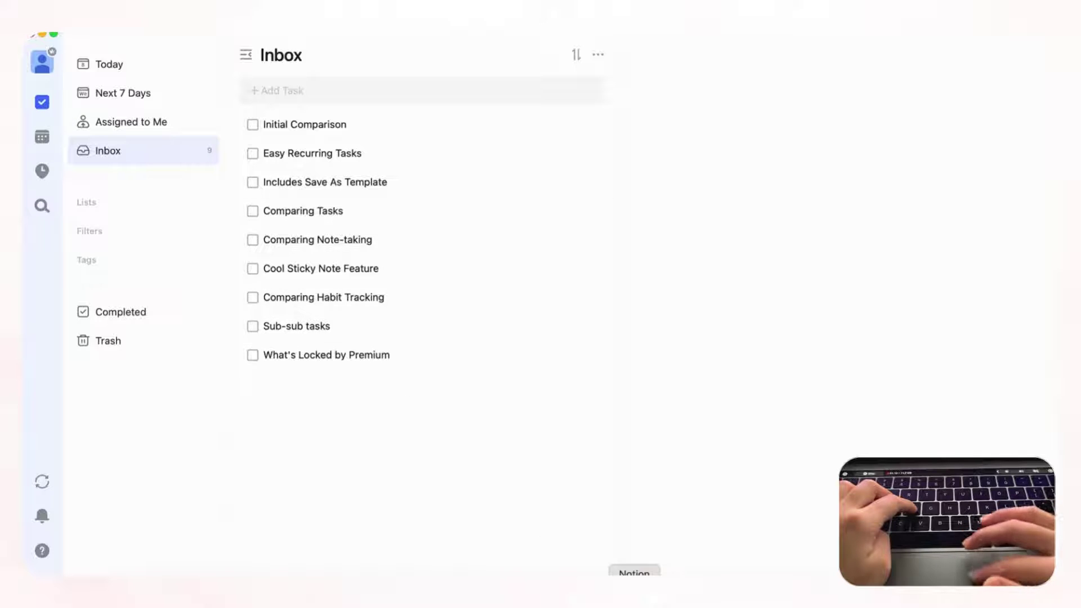
- Insert a /board view backed by a new database named 'Tasks' into the Notion comparison page
left_click(634, 594)
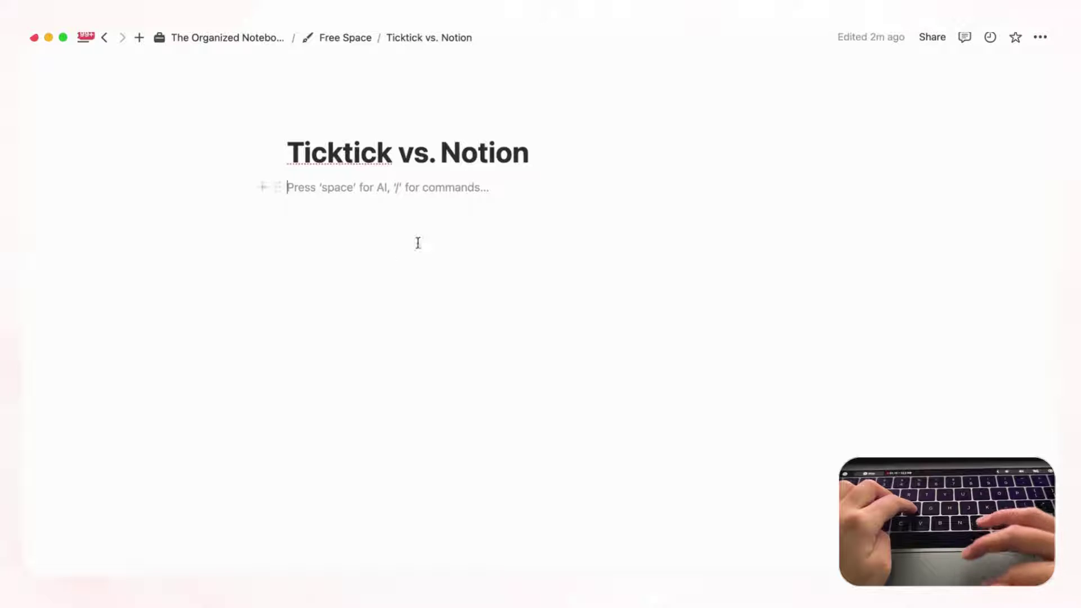
left_click(396, 195)
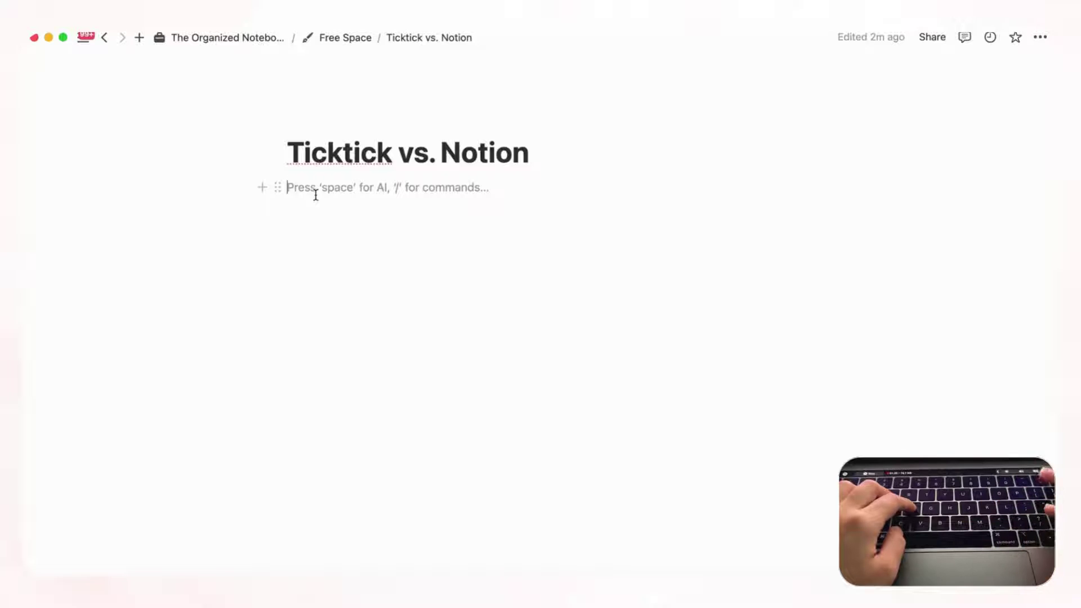
type("/")
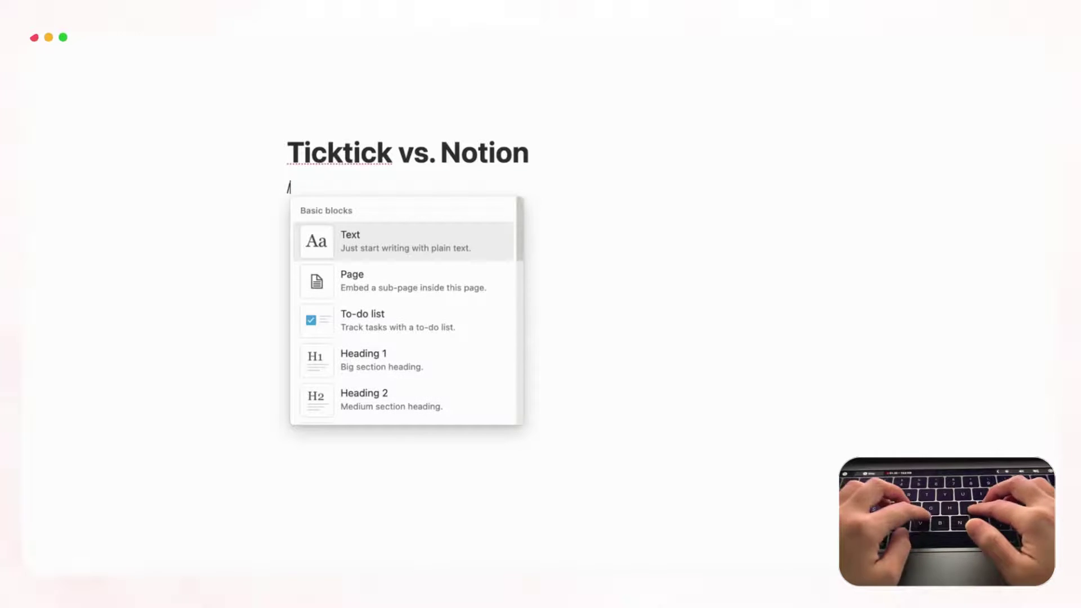
key("Down")
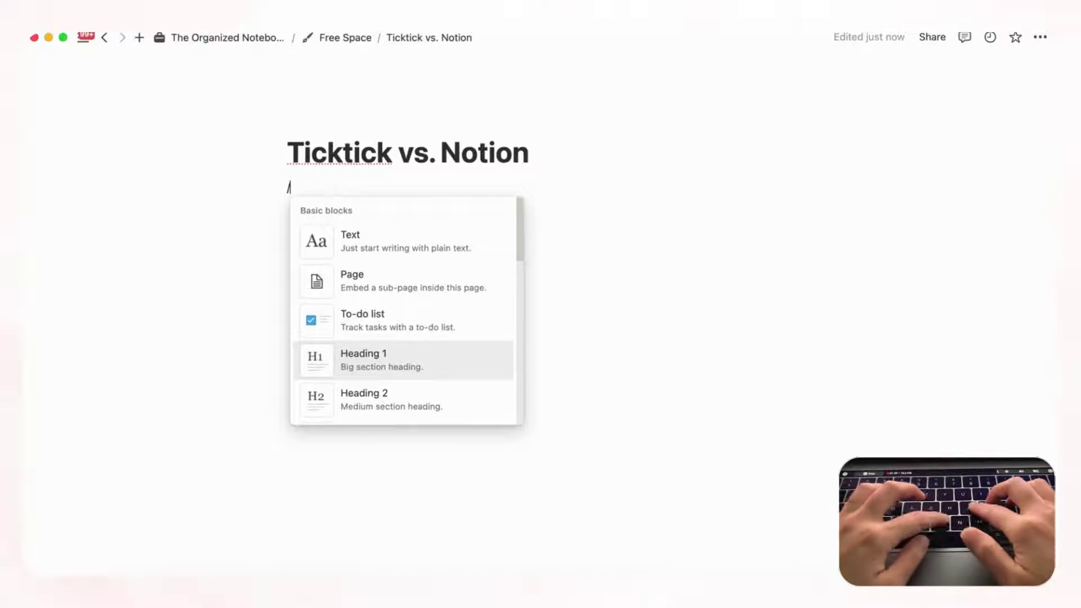
type("board")
left_click(391, 245)
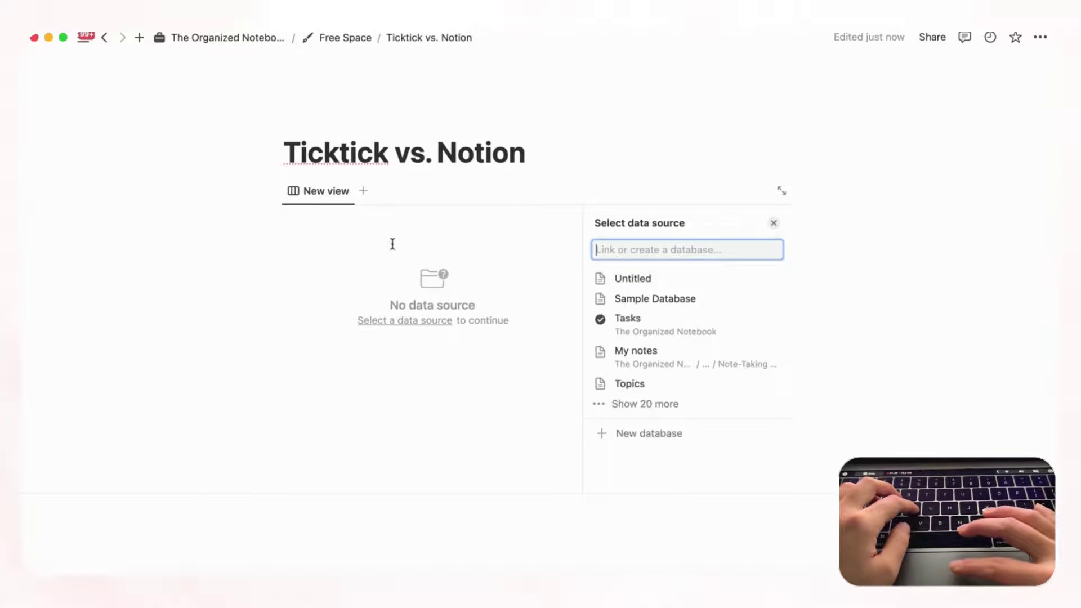
left_click(603, 469)
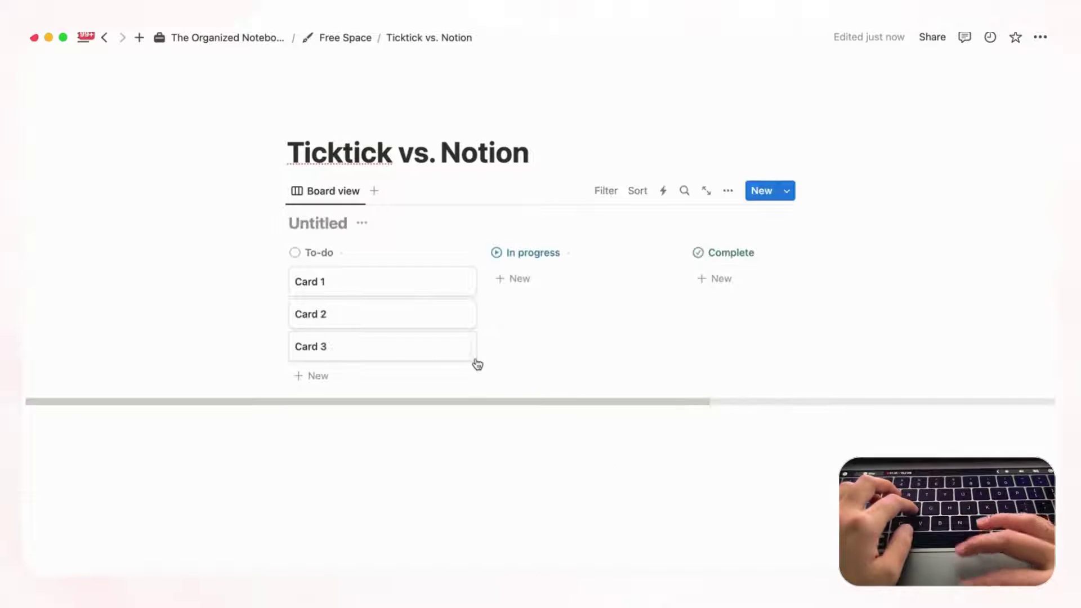
type("Tasks")
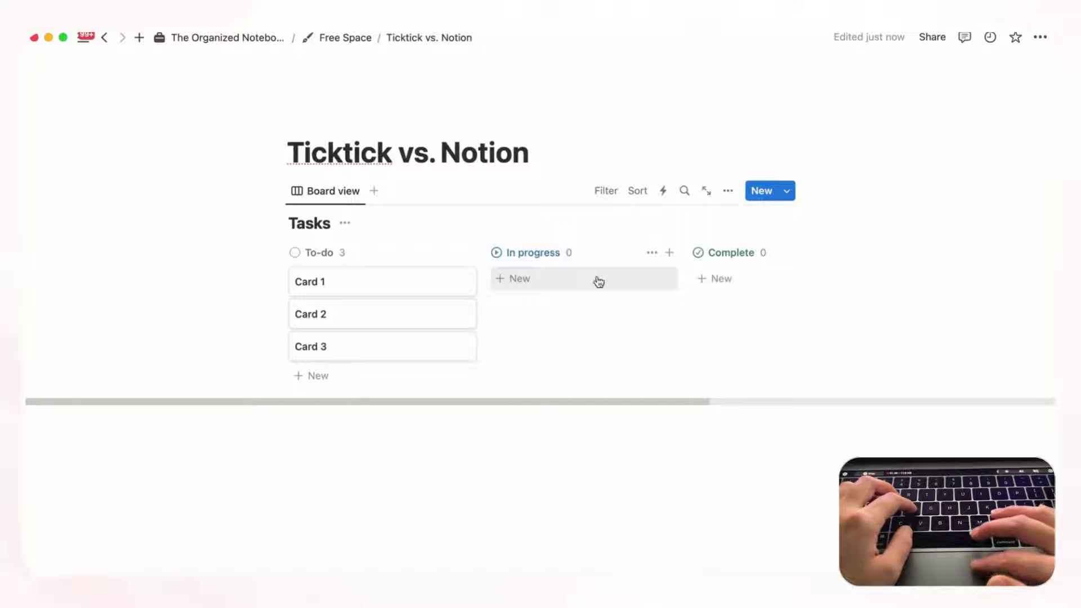
left_click(774, 594)
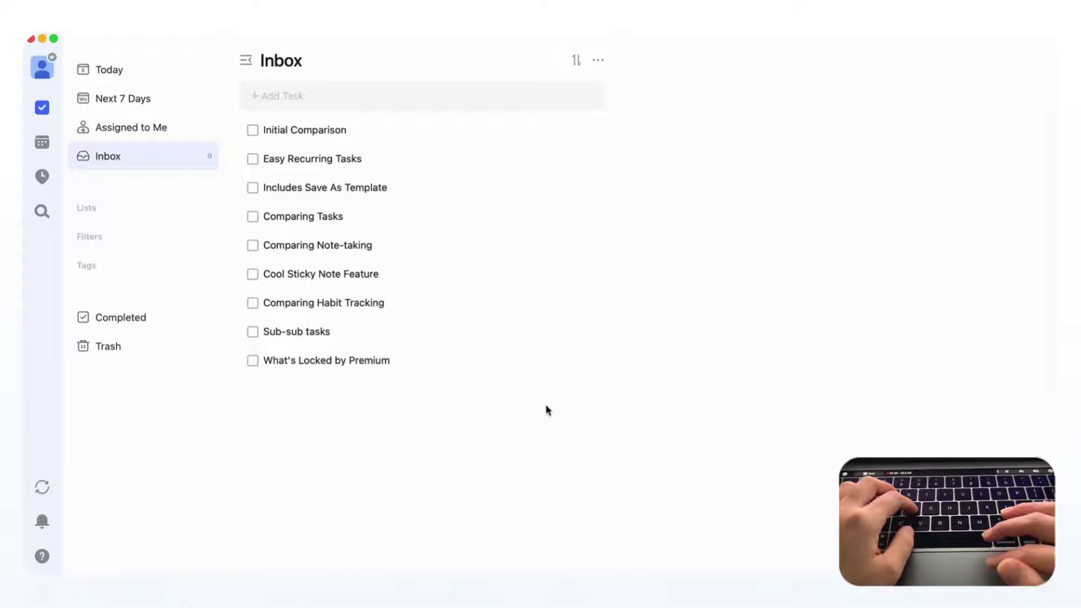
- Switch with Cmd+Tab to Notion's Tasks board holding Cards 1–3 under To-do
key("super+Tab")
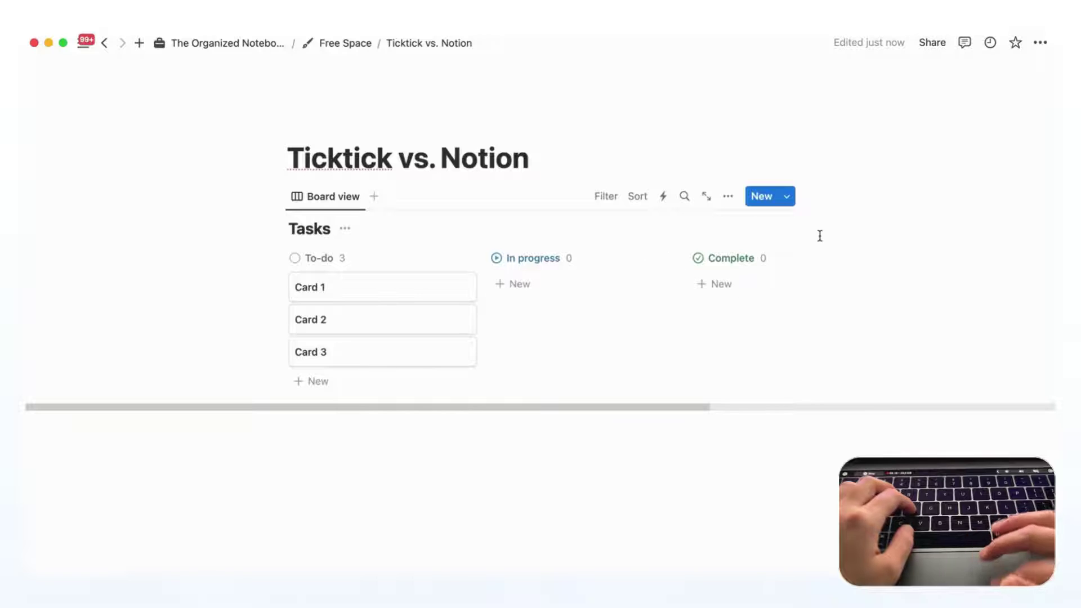
- Create a Tasks database template titled 'Recurring Task'
left_click(788, 198)
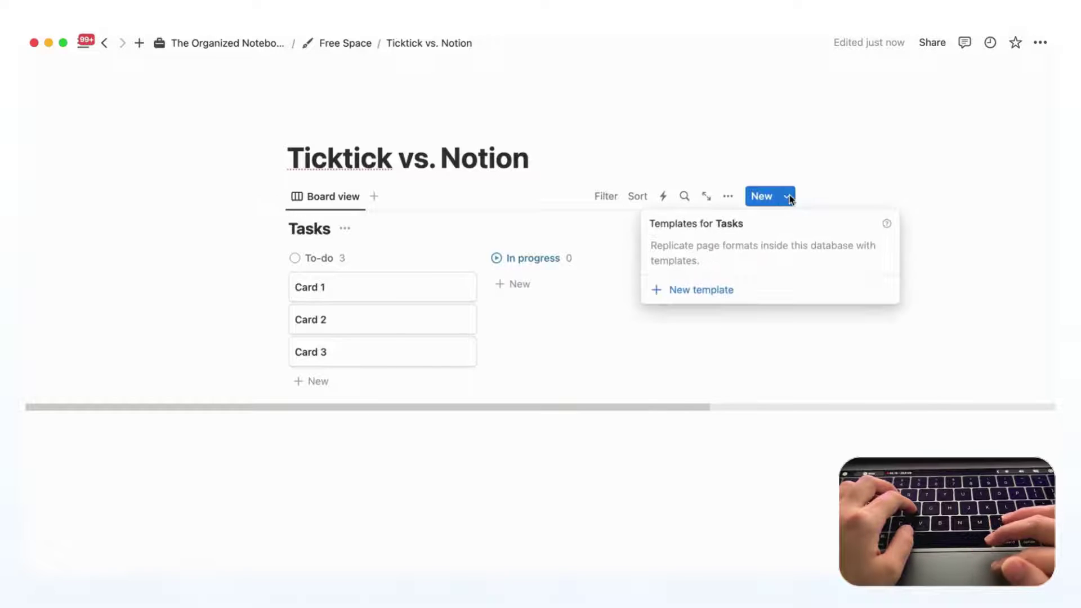
left_click(723, 297)
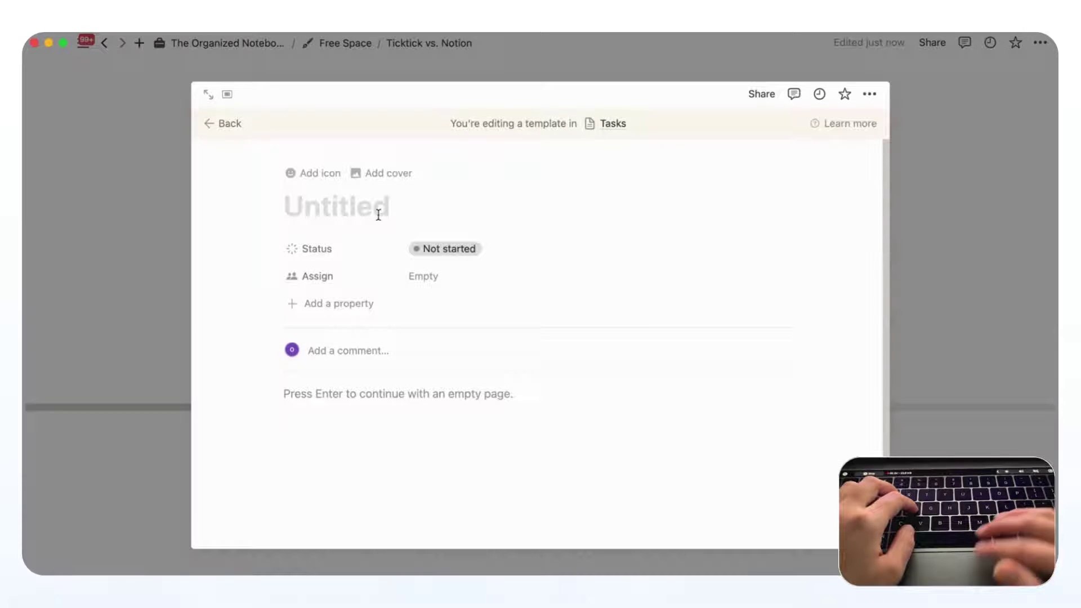
type("R")
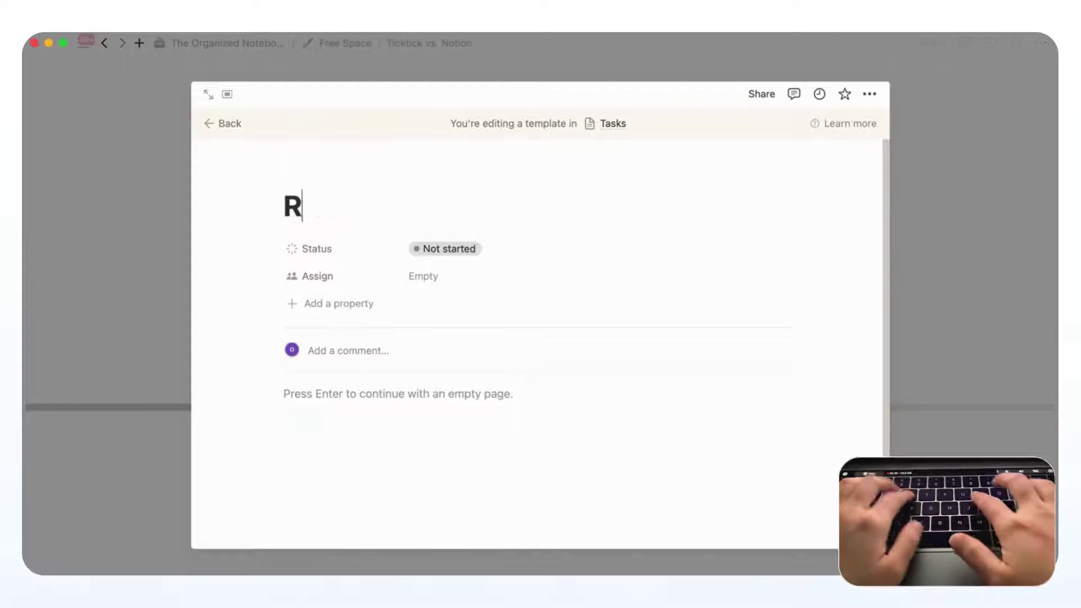
type("ecurring Task")
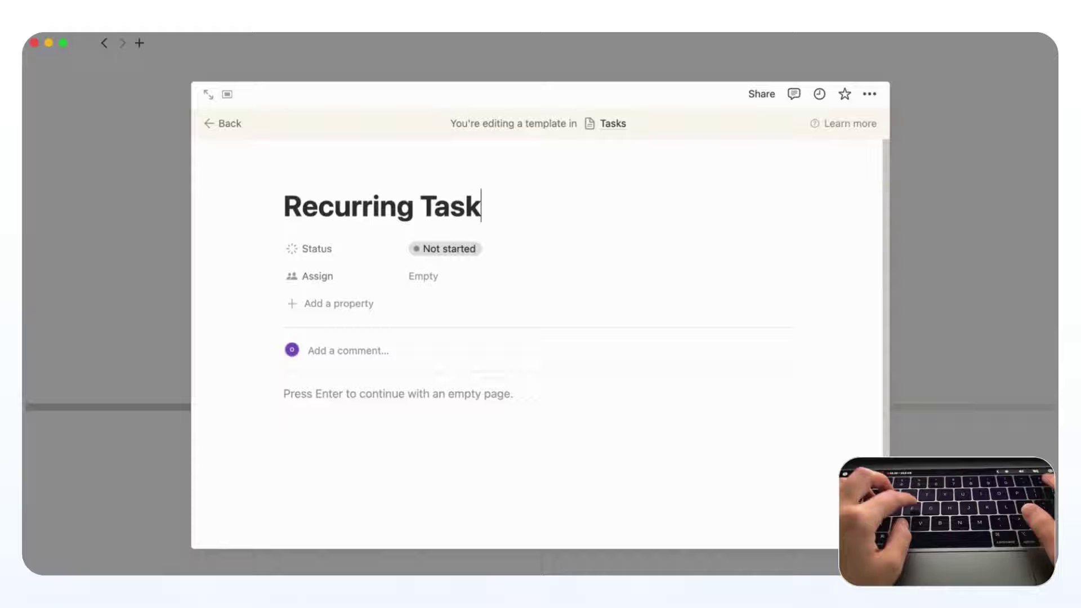
left_click(221, 126)
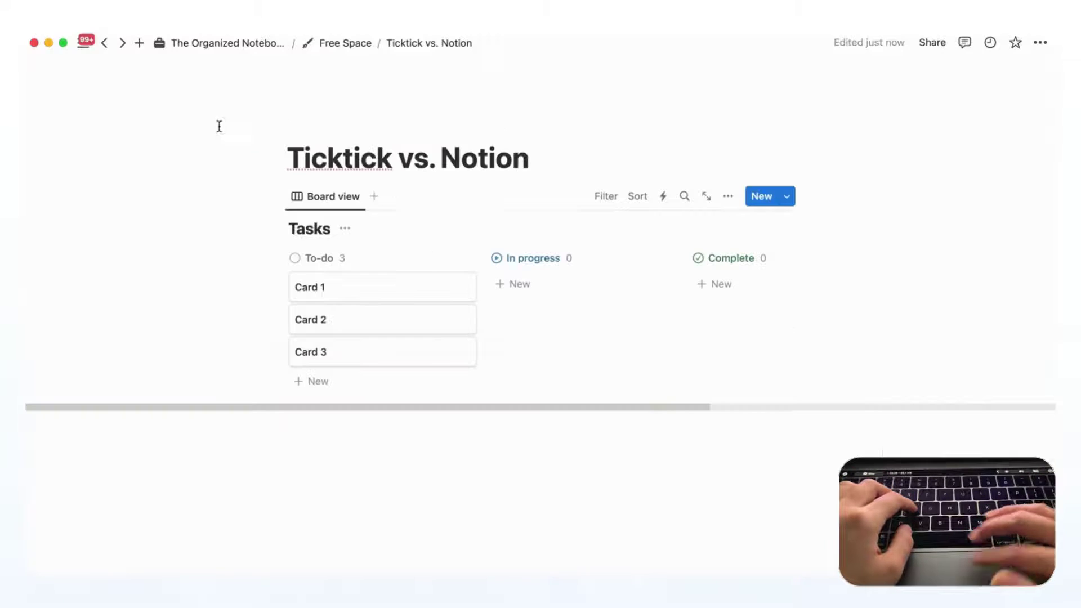
- Set the Recurring Task template to repeat every week
left_click(789, 200)
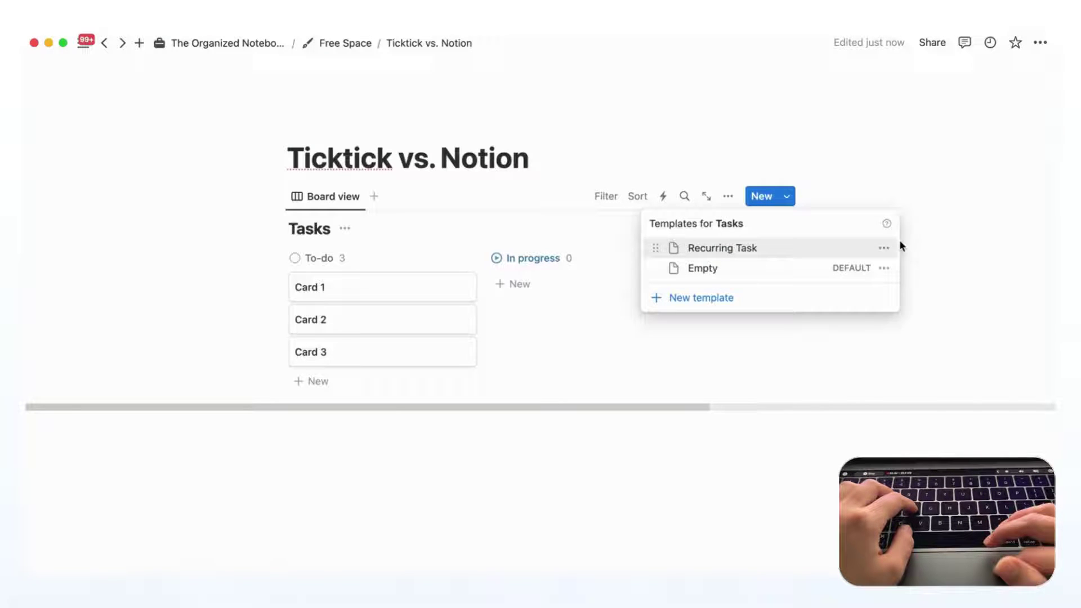
left_click(885, 249)
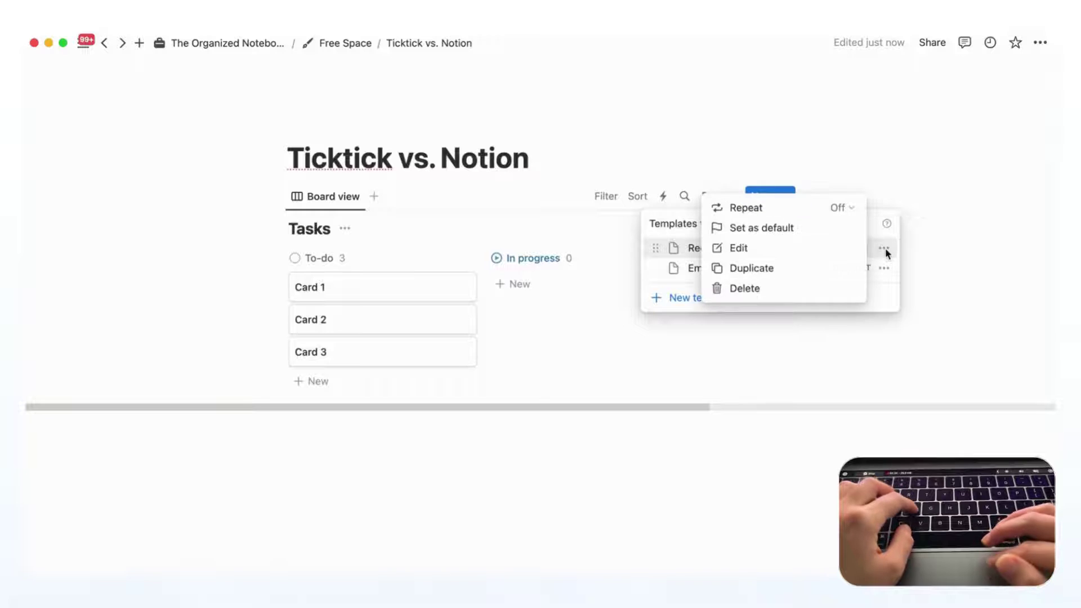
left_click(845, 208)
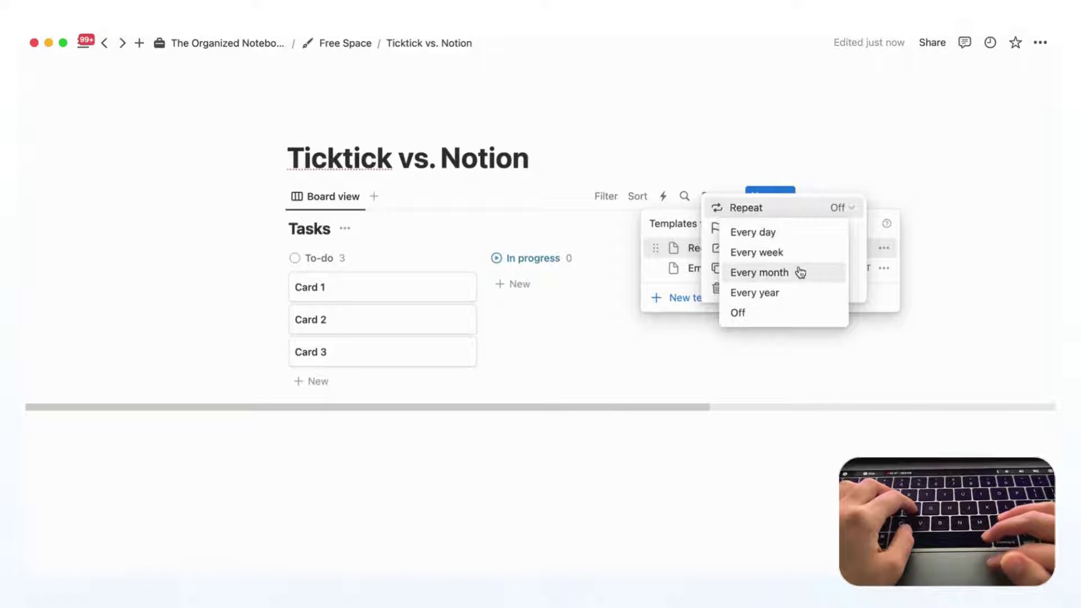
left_click(816, 254)
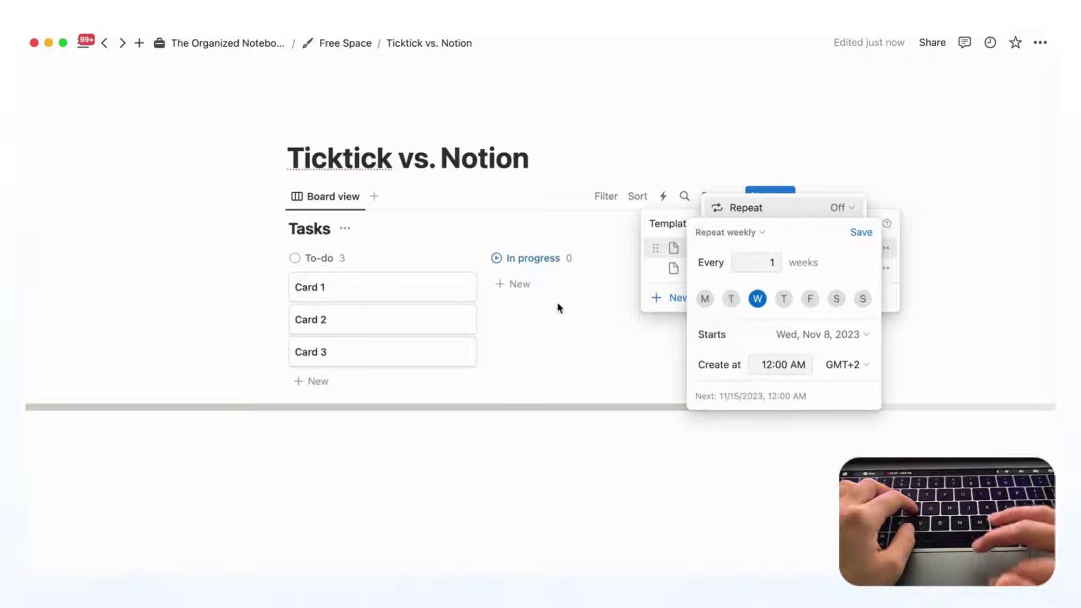
left_click(597, 334)
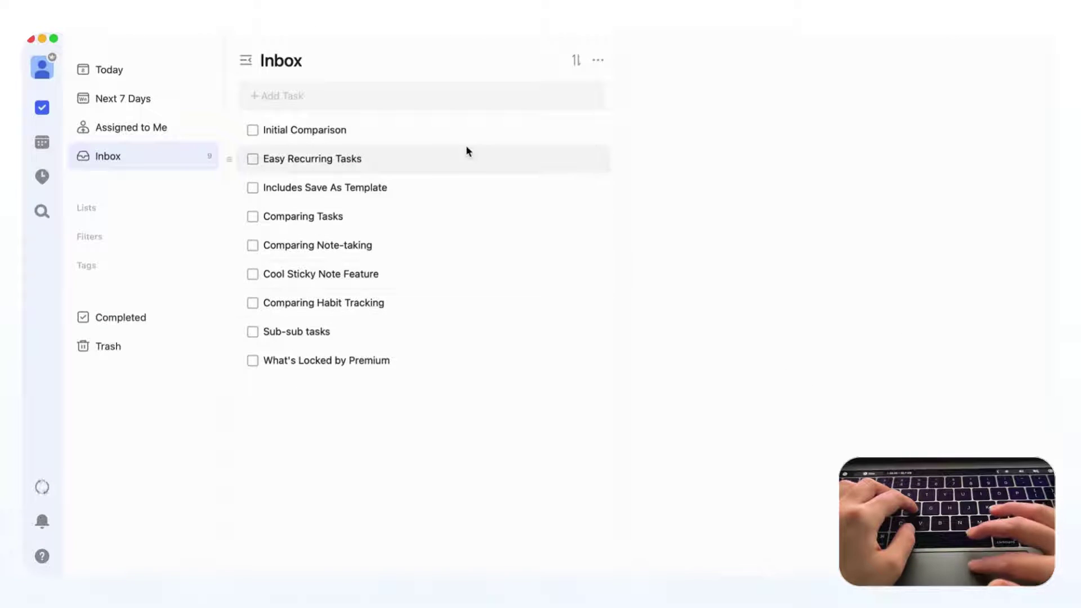
- Set the Easy Recurring Tasks task's due date to repeat weekly
left_click(515, 160)
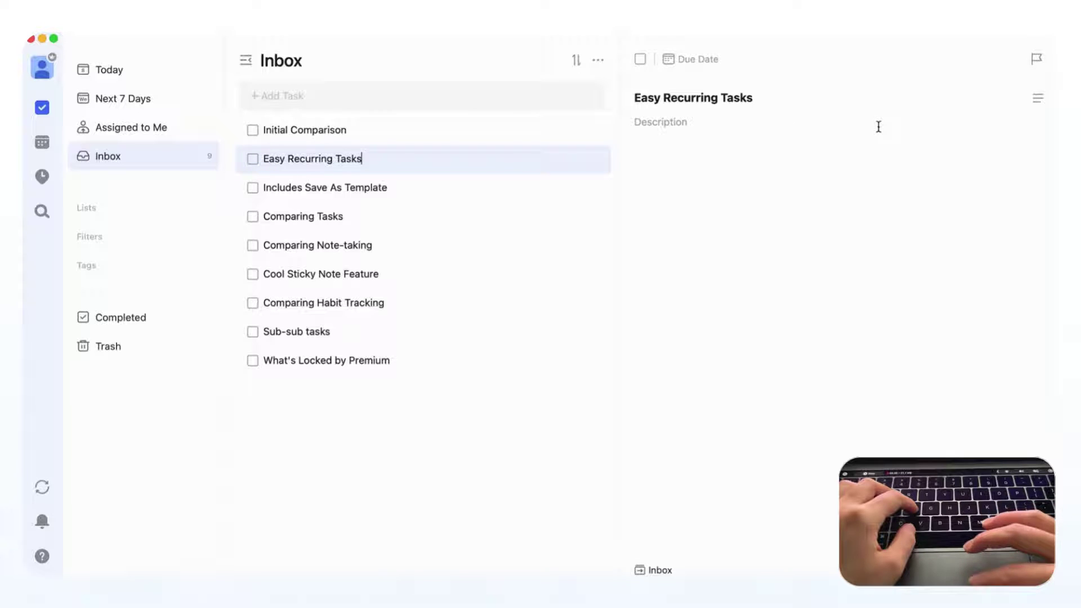
left_click(698, 59)
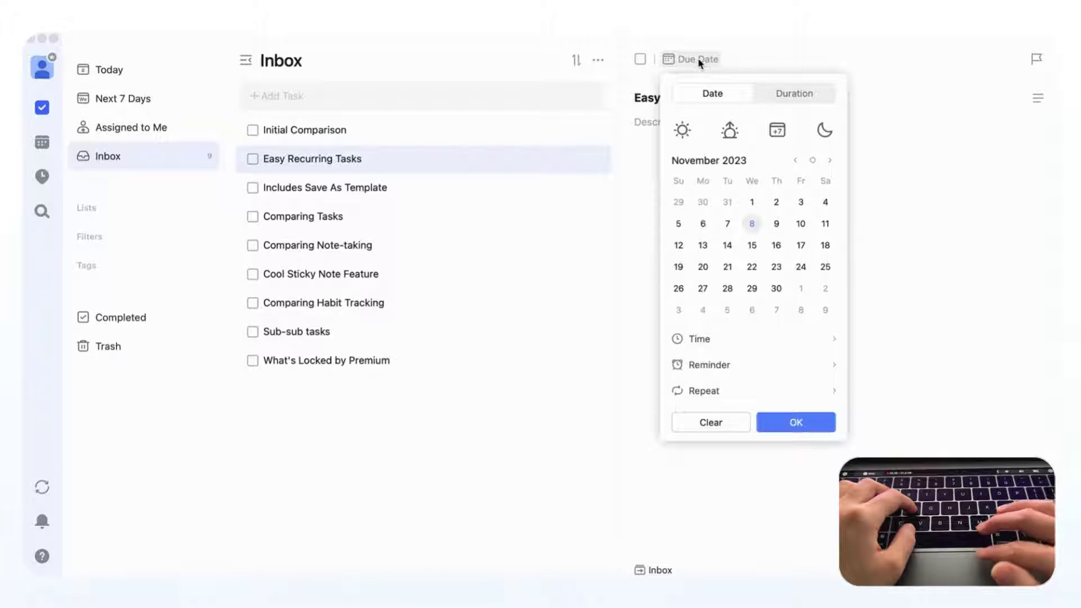
left_click(704, 392)
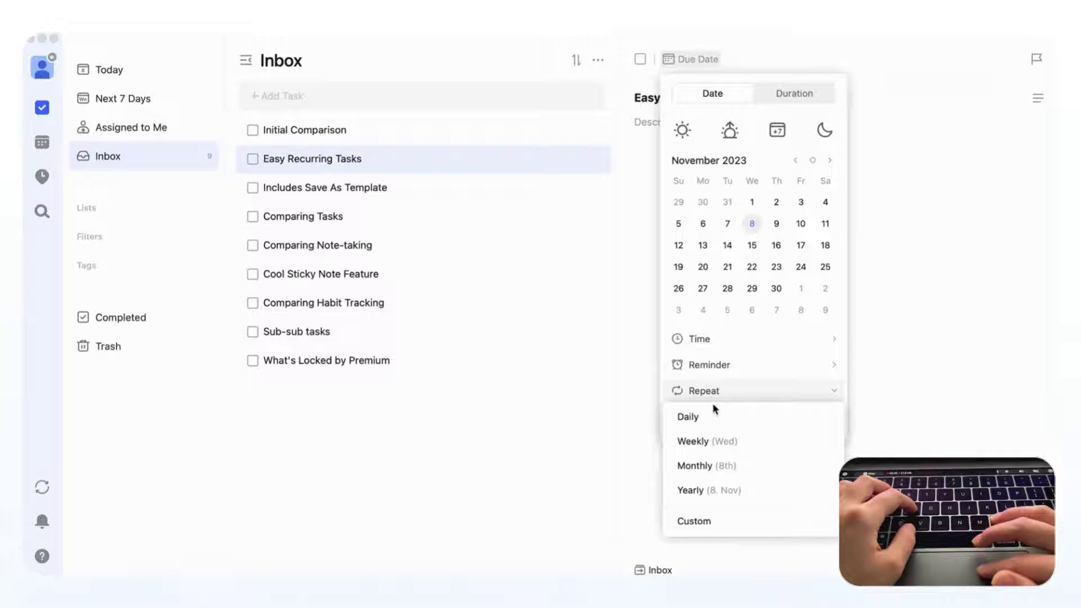
left_click(732, 442)
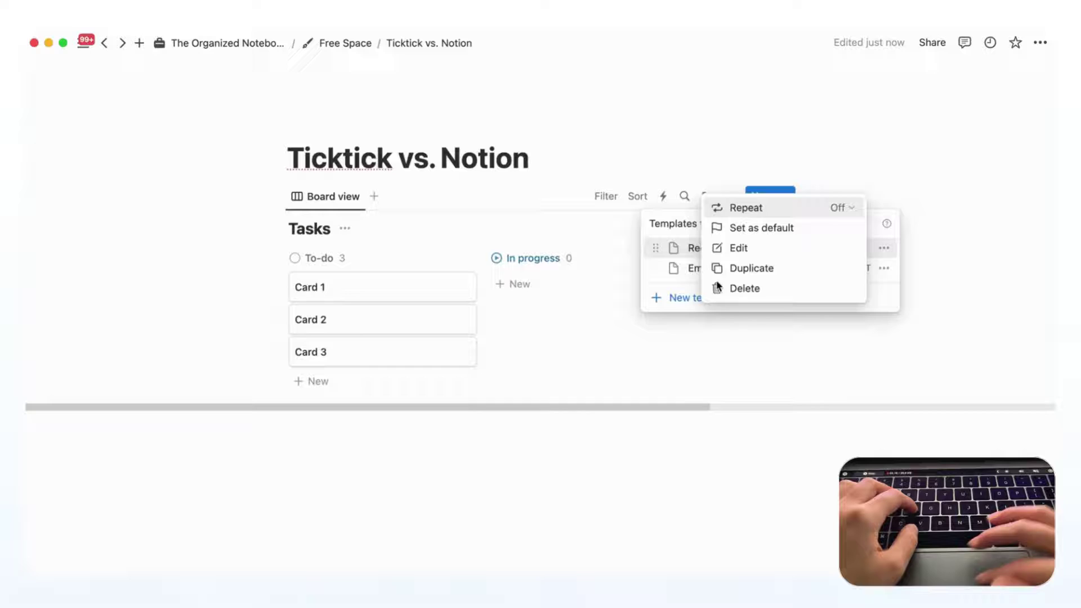
- Dismiss the Recurring Task template's options menu in Notion
key("Up")
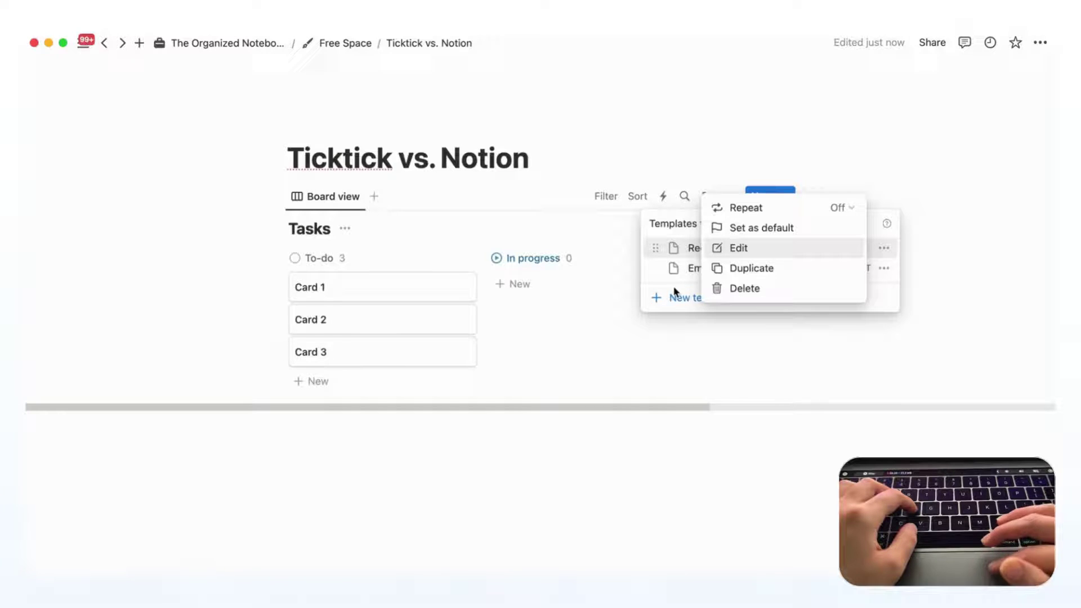
left_click(535, 162)
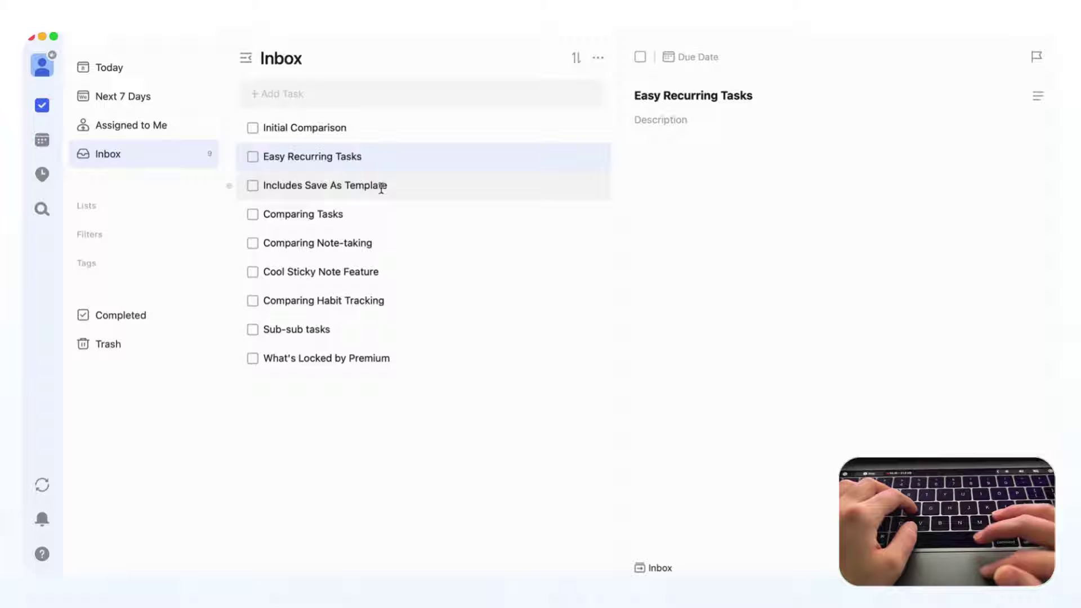
- Give Easy Recurring Tasks the description 'Task description:', correcting 'TAsk' to 'Task'
left_click(667, 122)
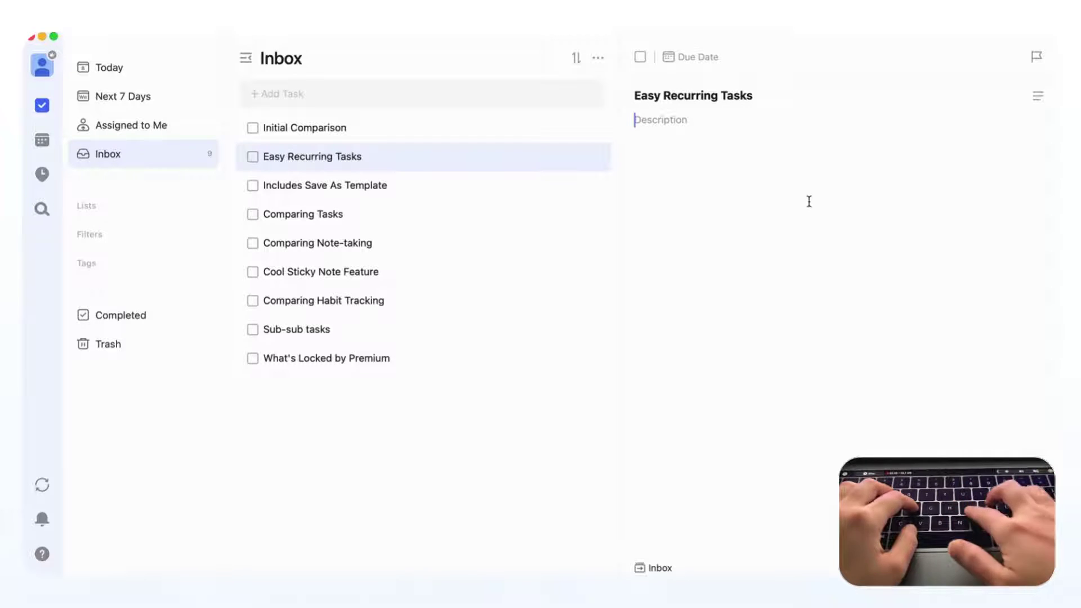
type("TAsk desc")
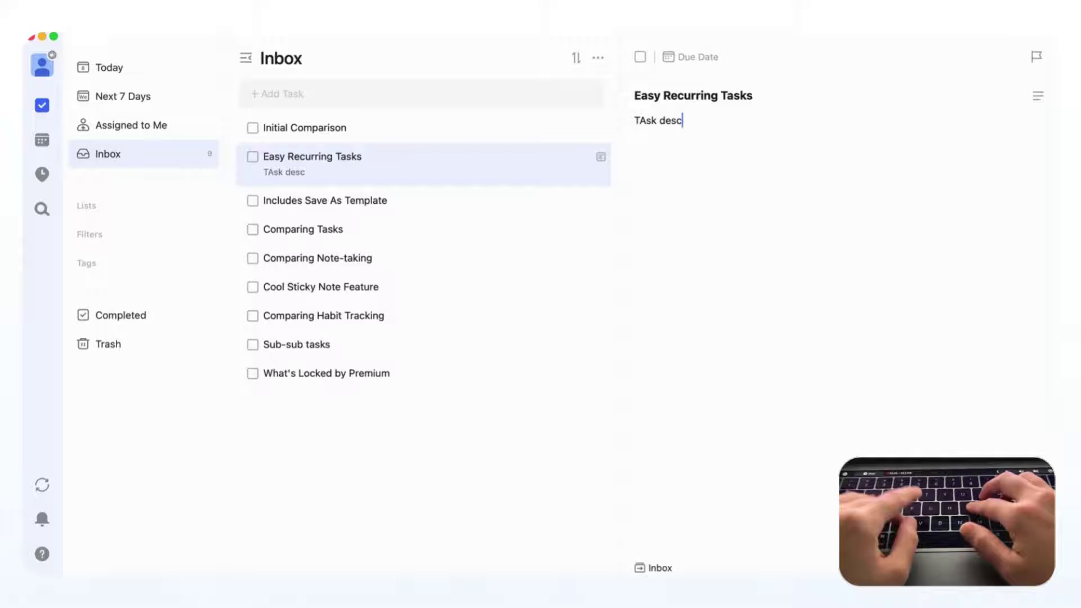
type("ription:")
left_click(648, 120)
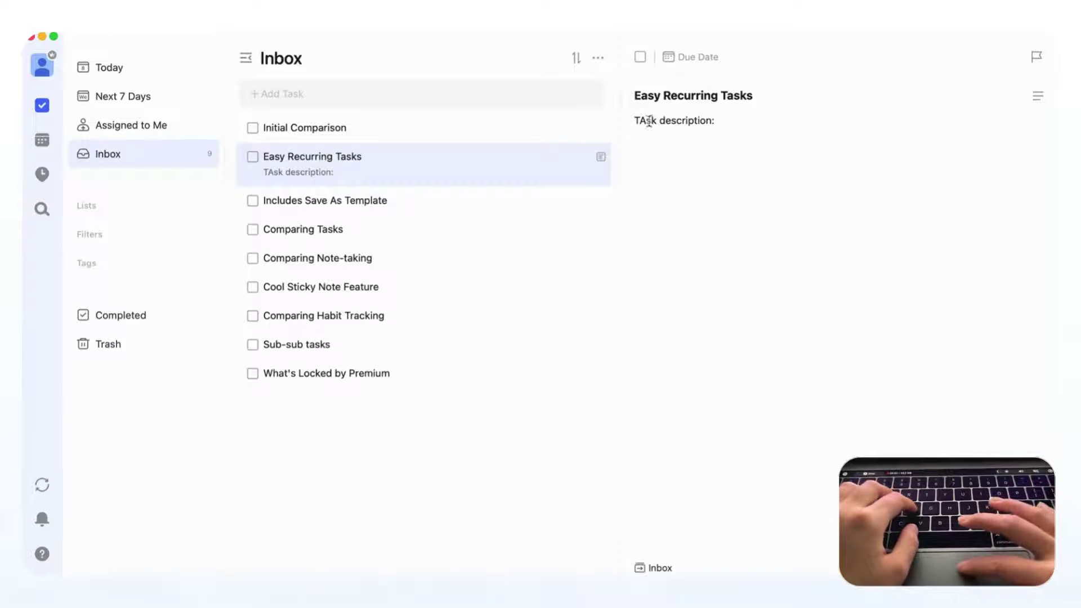
key("BackSpace")
type("a")
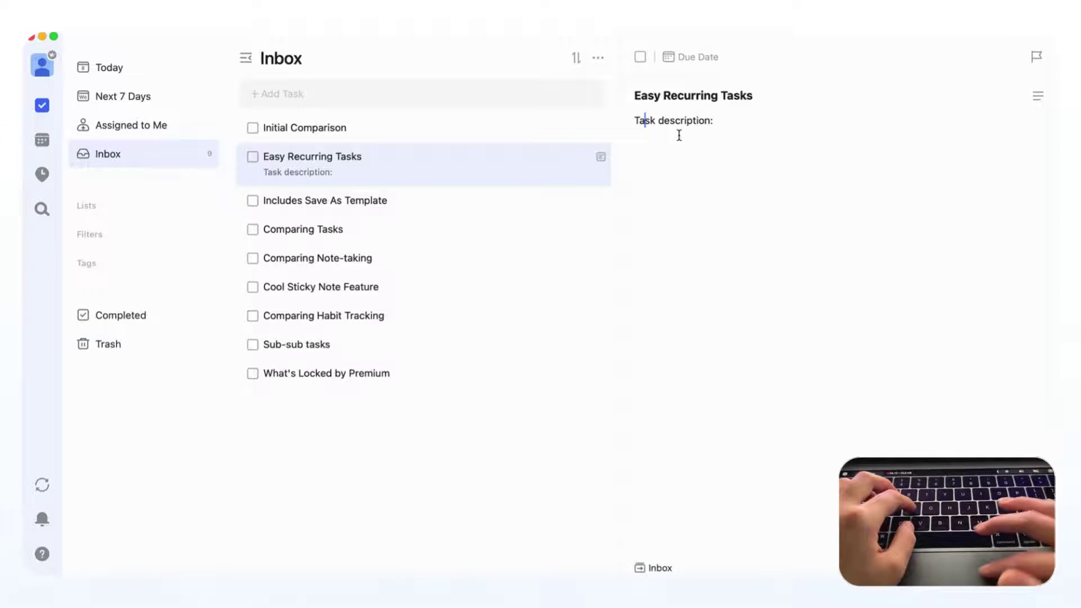
- Save Easy Recurring Tasks as a template and add a new Easy Recurring Task to the Inbox
left_click(1038, 567)
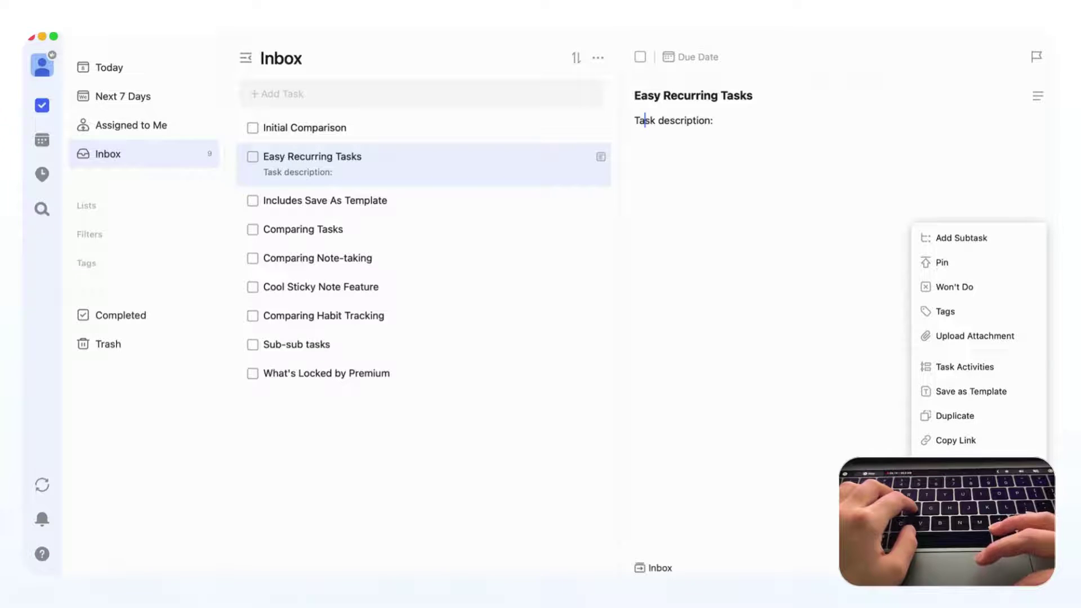
left_click(983, 391)
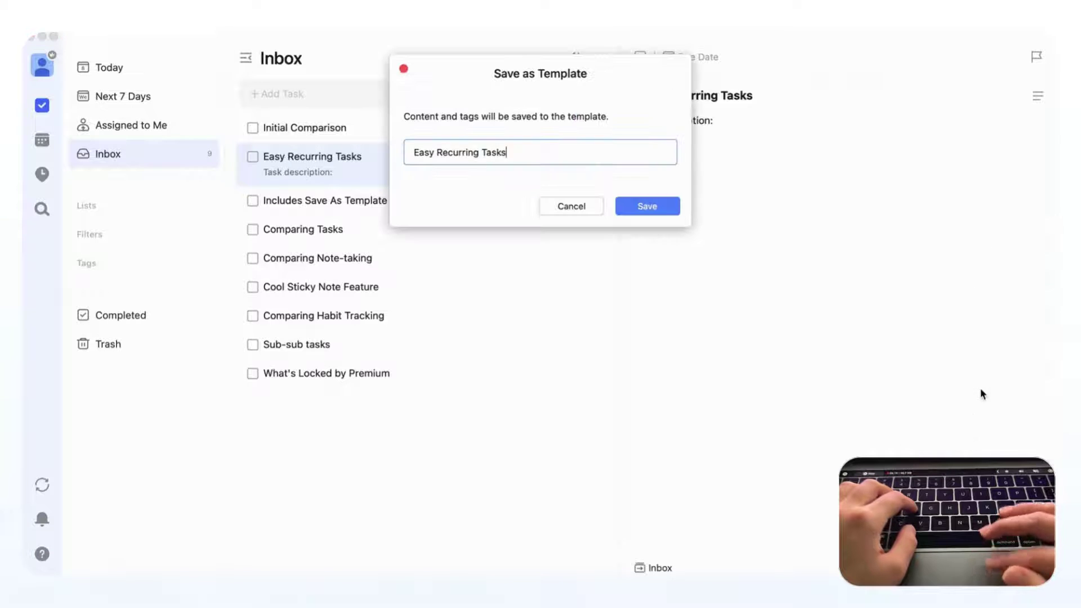
left_click(641, 208)
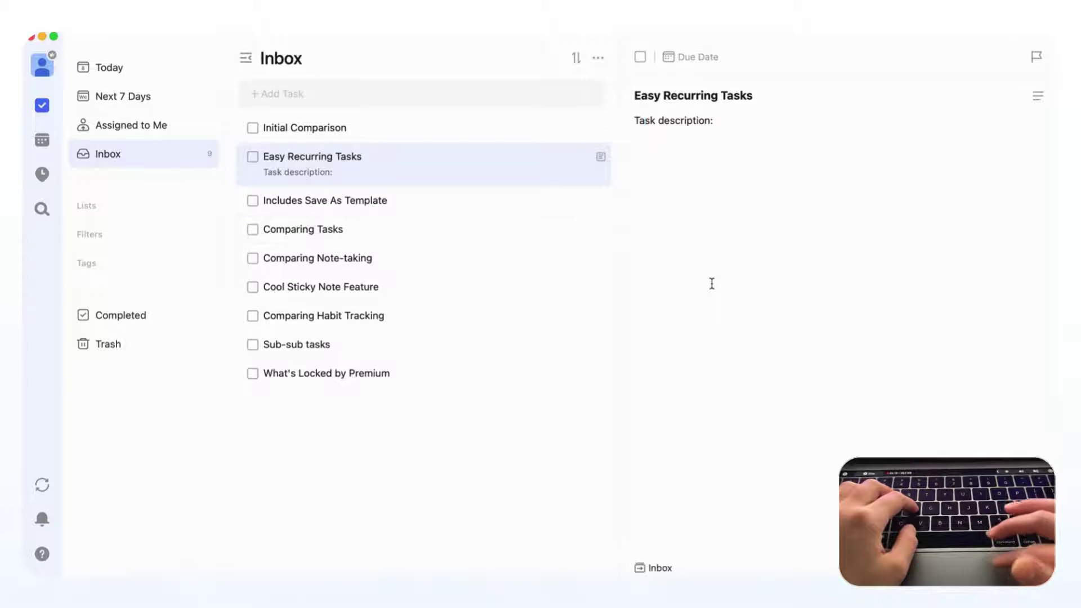
left_click(359, 211)
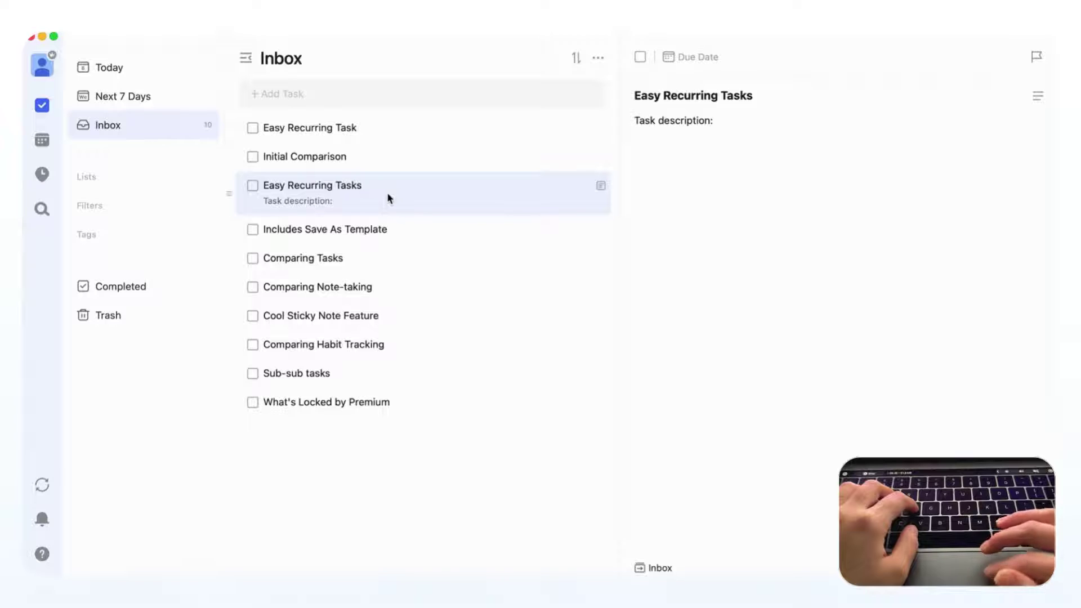
- Apply the Easy Recurring Tasks template from Settings' Template tab, then close Preferences
left_click(42, 66)
left_click(118, 73)
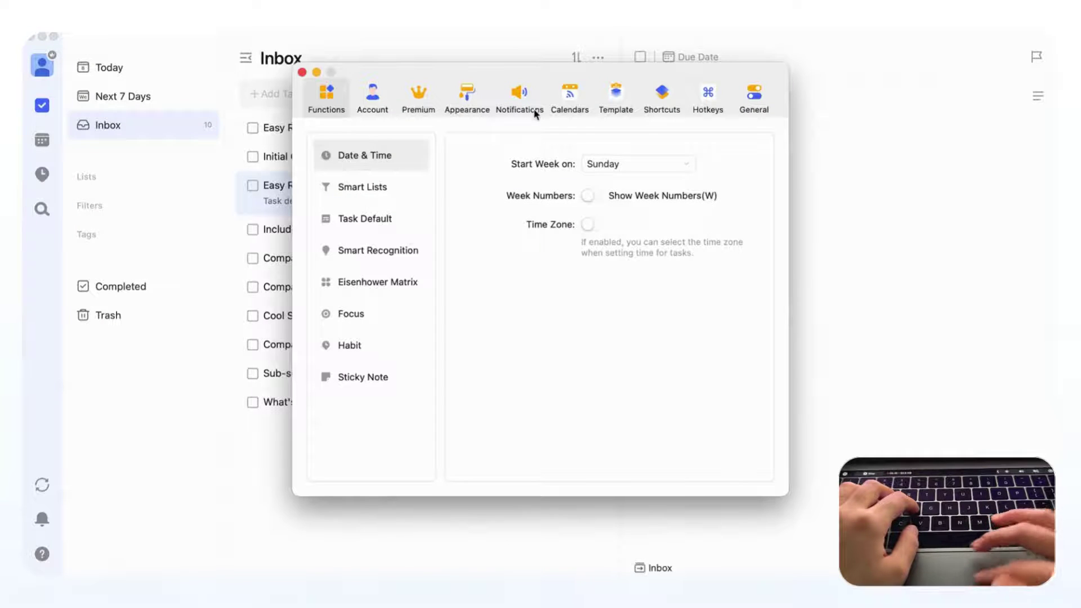
left_click(625, 93)
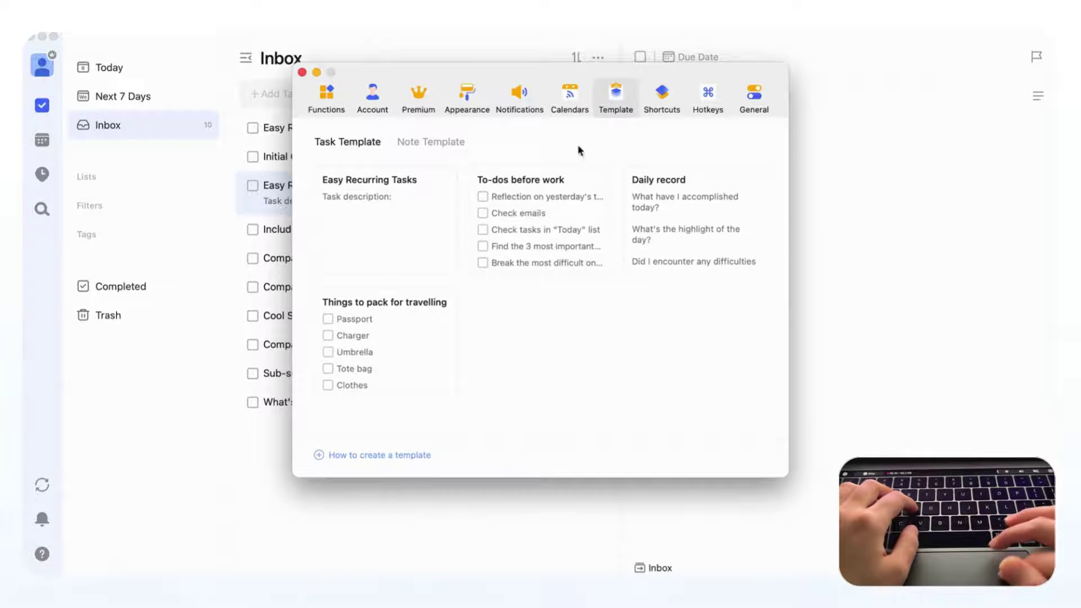
left_click(431, 225)
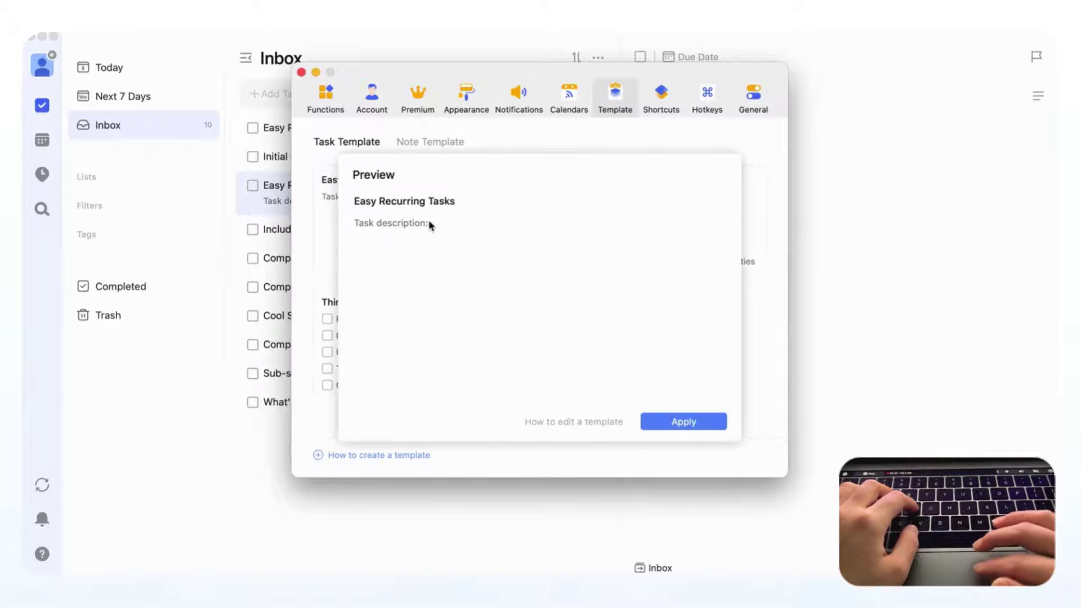
left_click(680, 422)
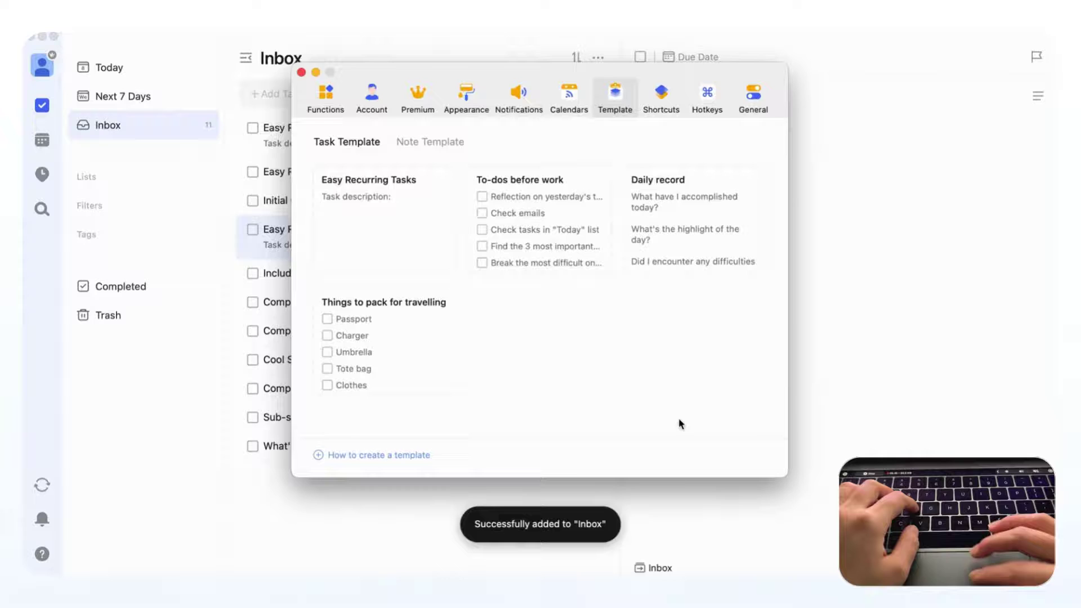
key("super+w")
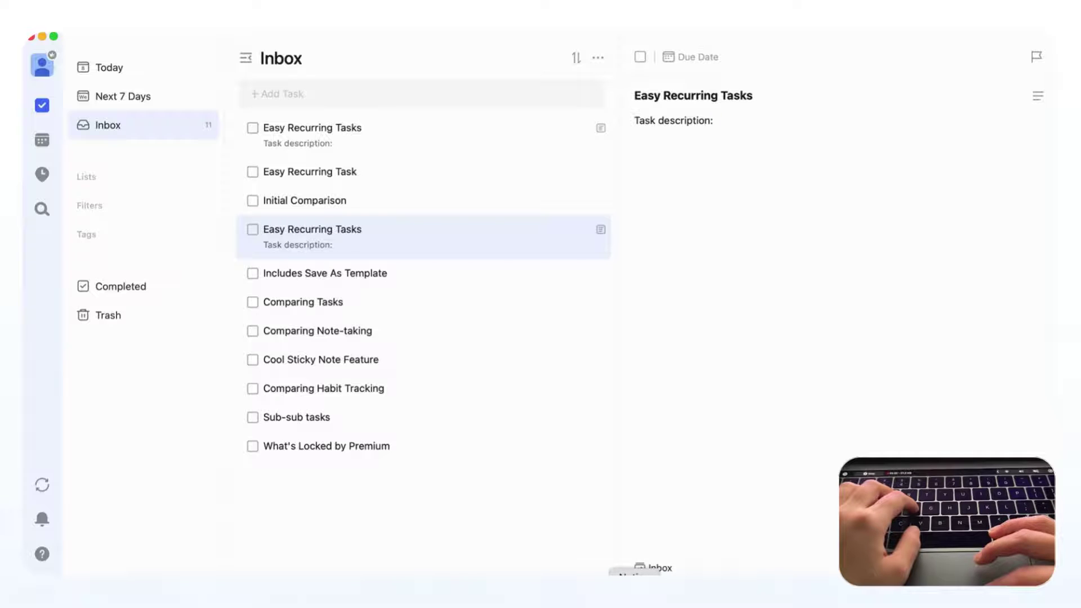
- Create a card in Notion from the Recurring Task template
left_click(635, 588)
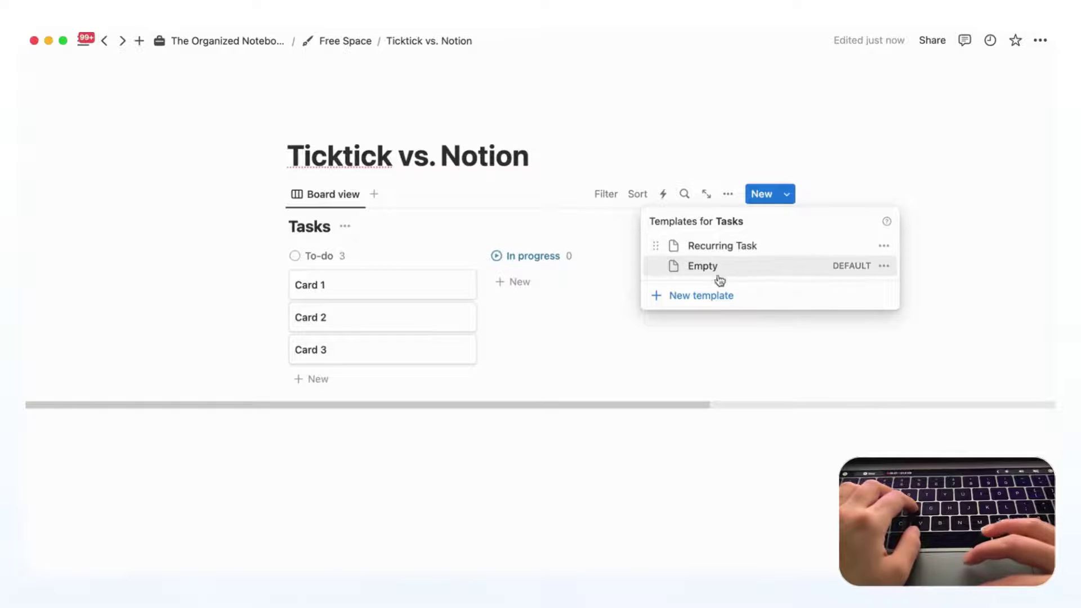
left_click(742, 248)
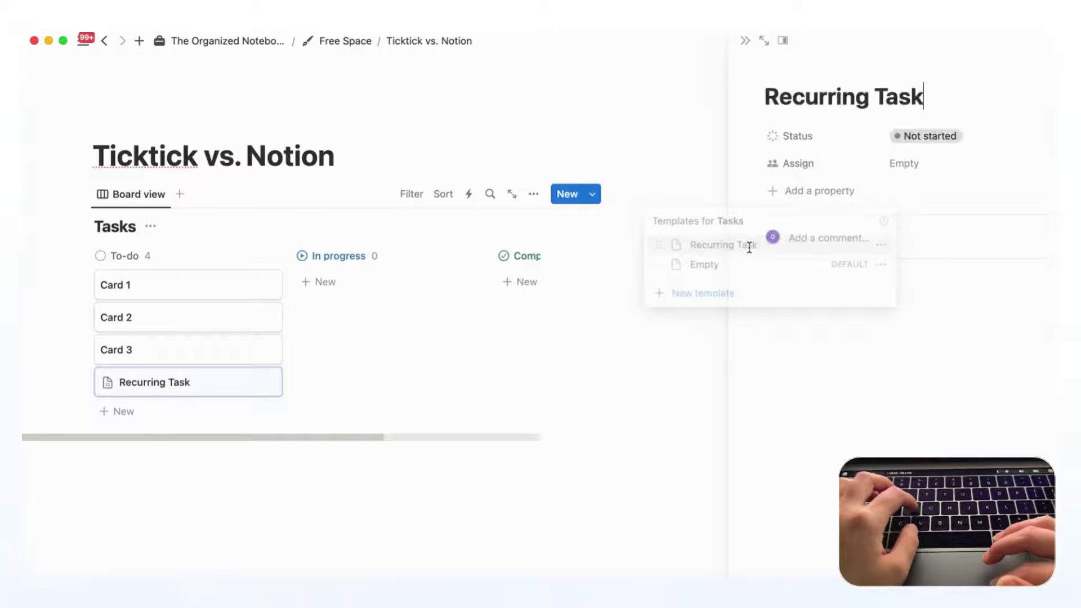
key("Escape")
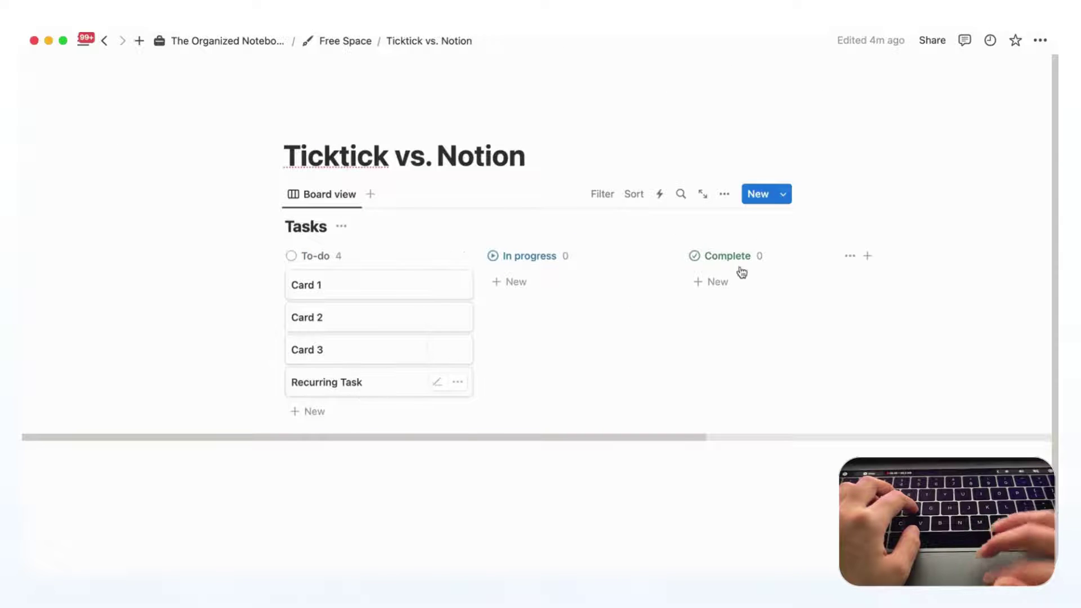
- Edit the Recurring Task template to add a 'Task Description' line
left_click(784, 196)
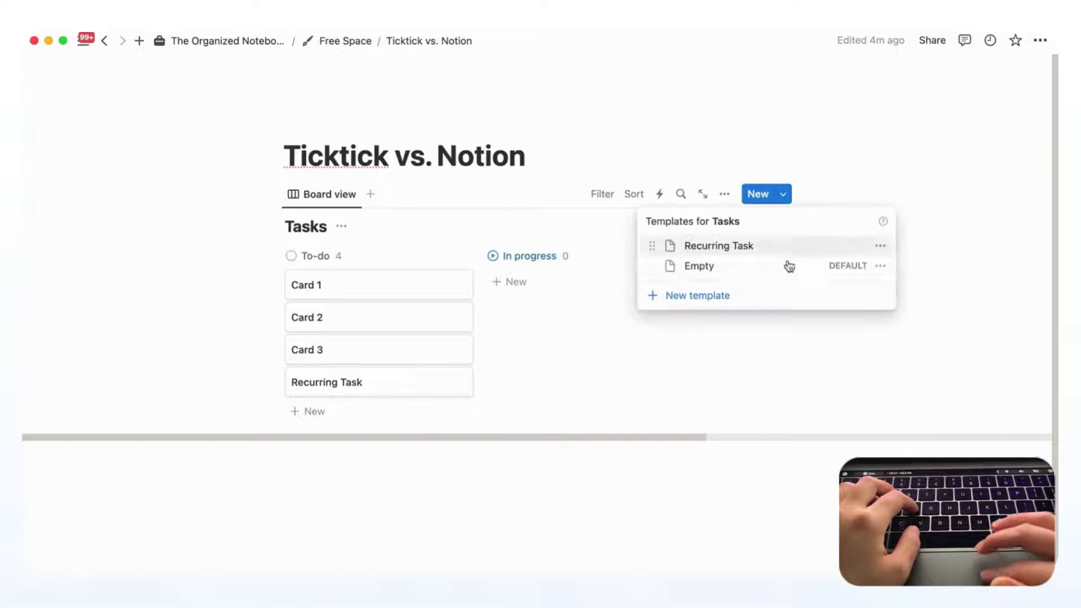
left_click(881, 246)
left_click(814, 253)
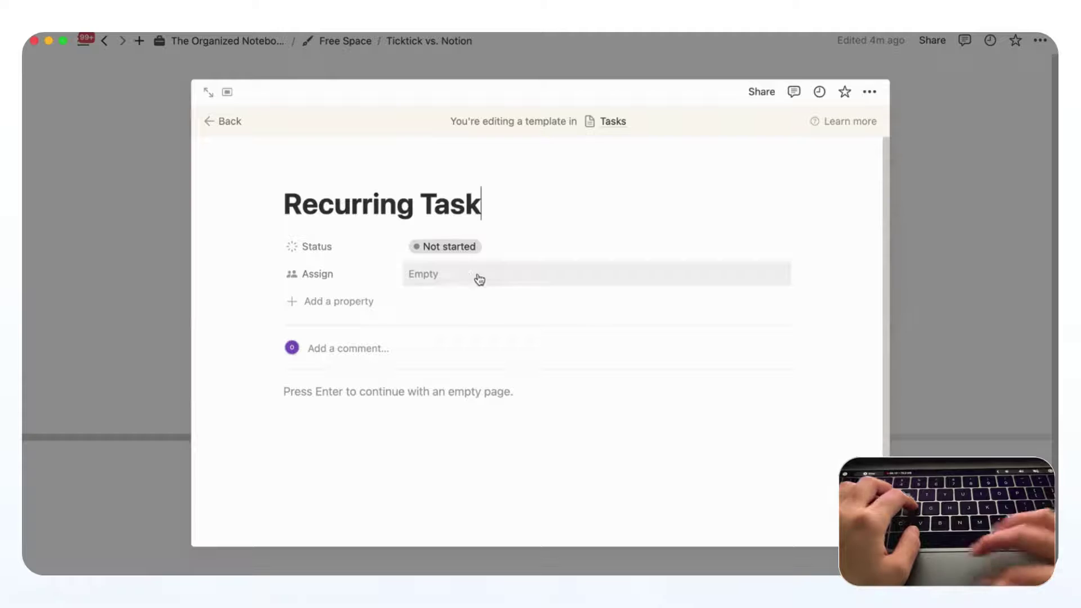
left_click(329, 393)
type("Task Description:")
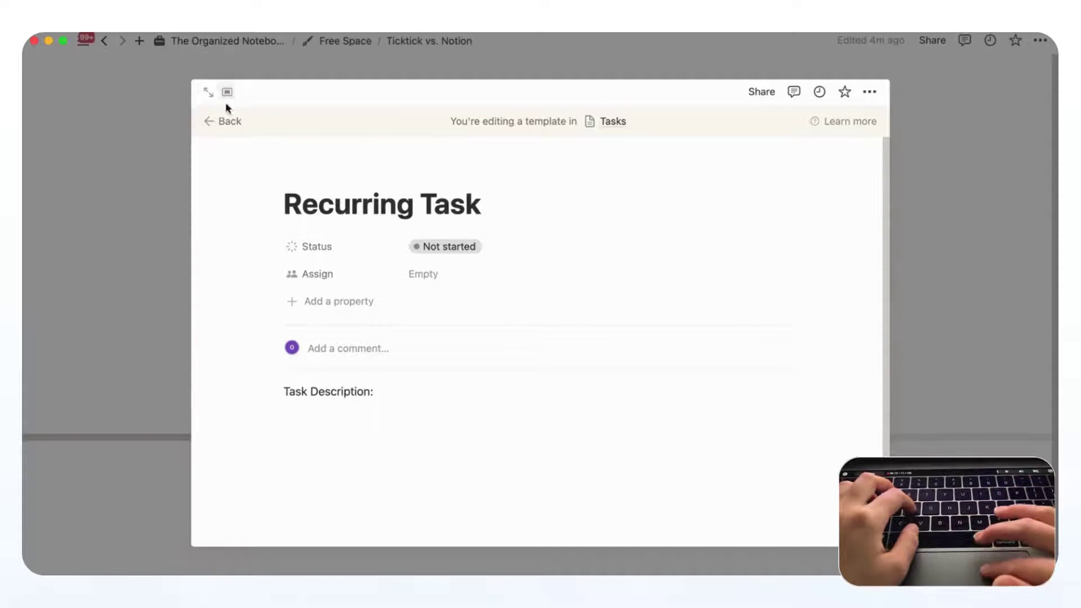
left_click(226, 121)
- Add a new To-do card and apply the Recurring Task template to it
left_click(358, 416)
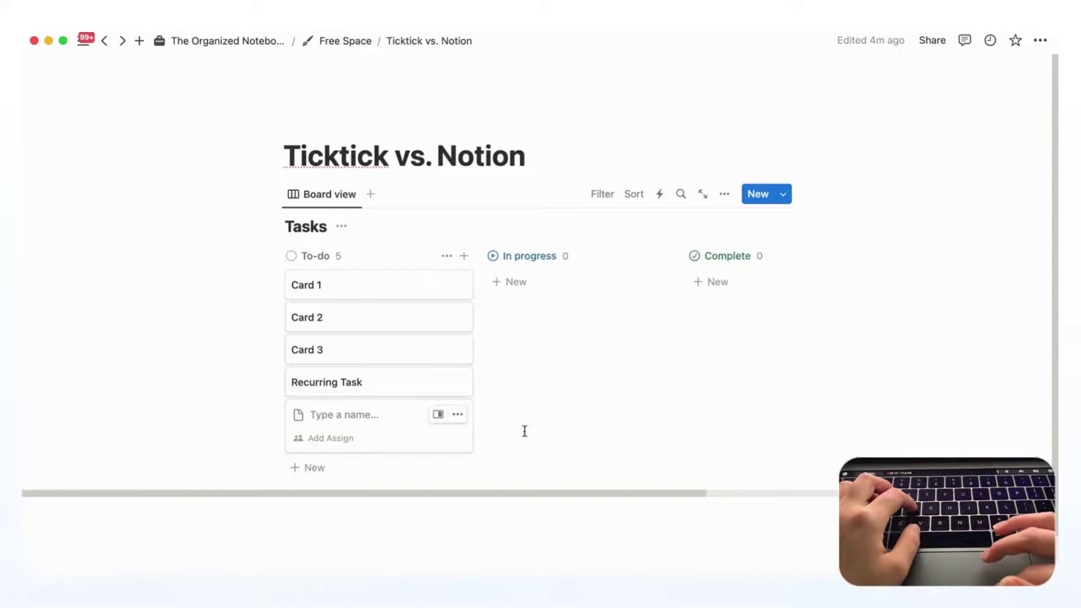
left_click_drag(524, 430, 379, 427)
scroll(378, 412, "right", 3)
key("Return")
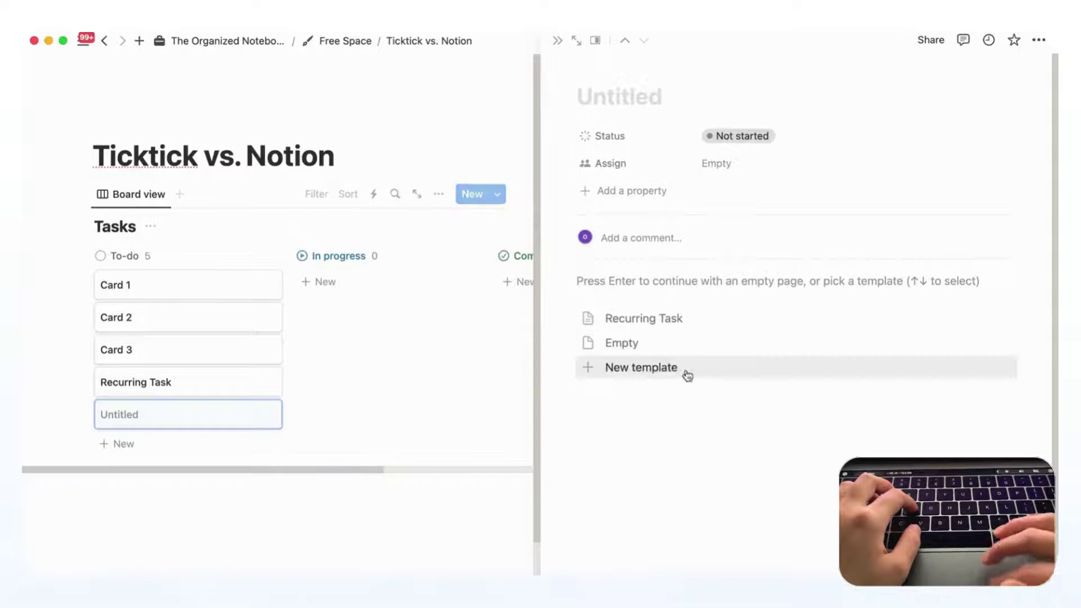
left_click(664, 316)
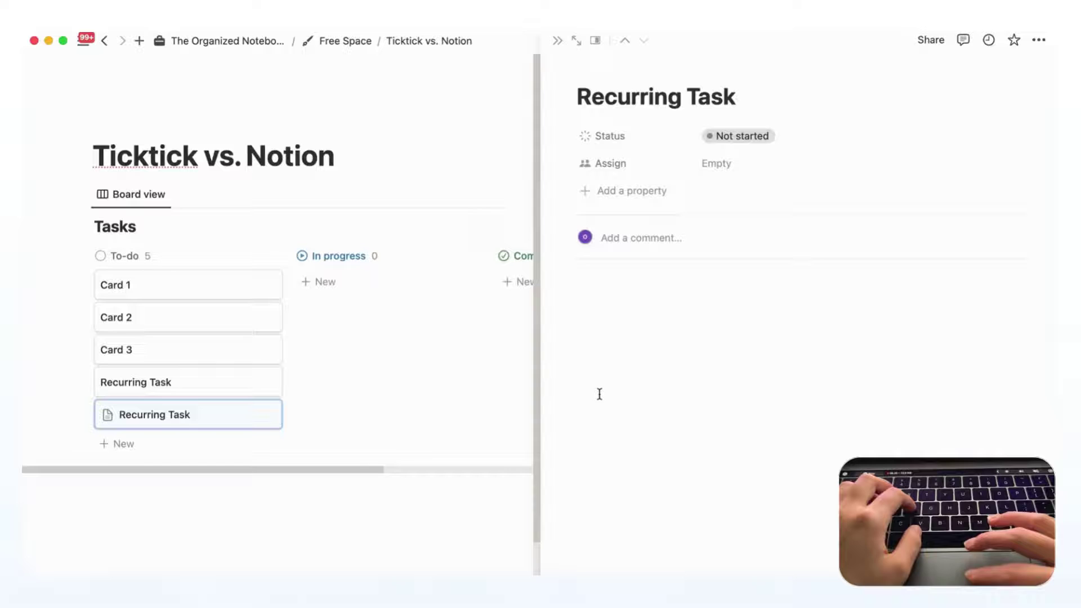
left_click(676, 282)
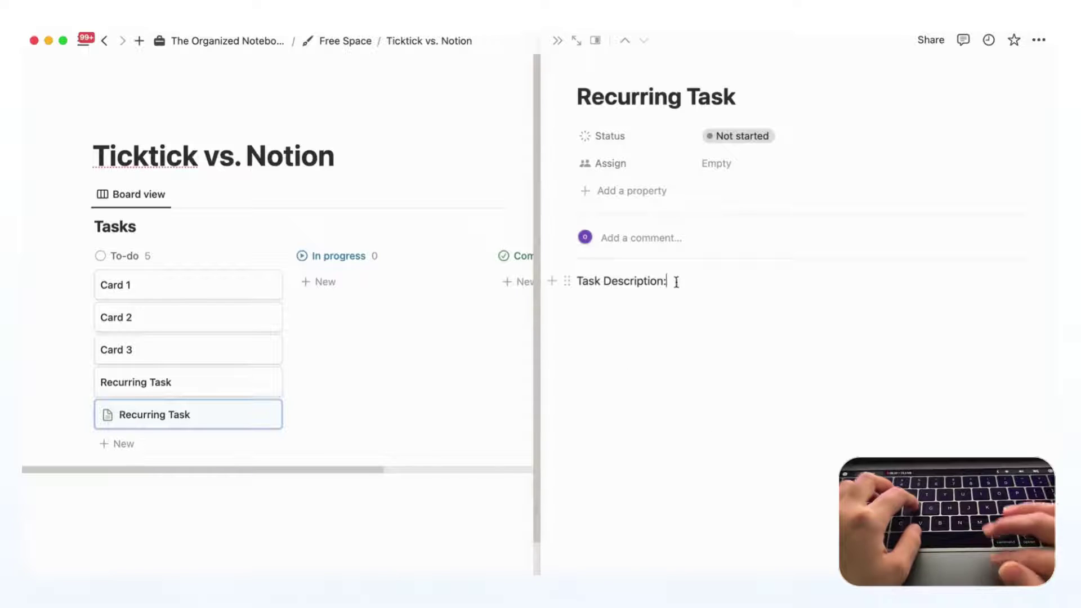
left_click(557, 41)
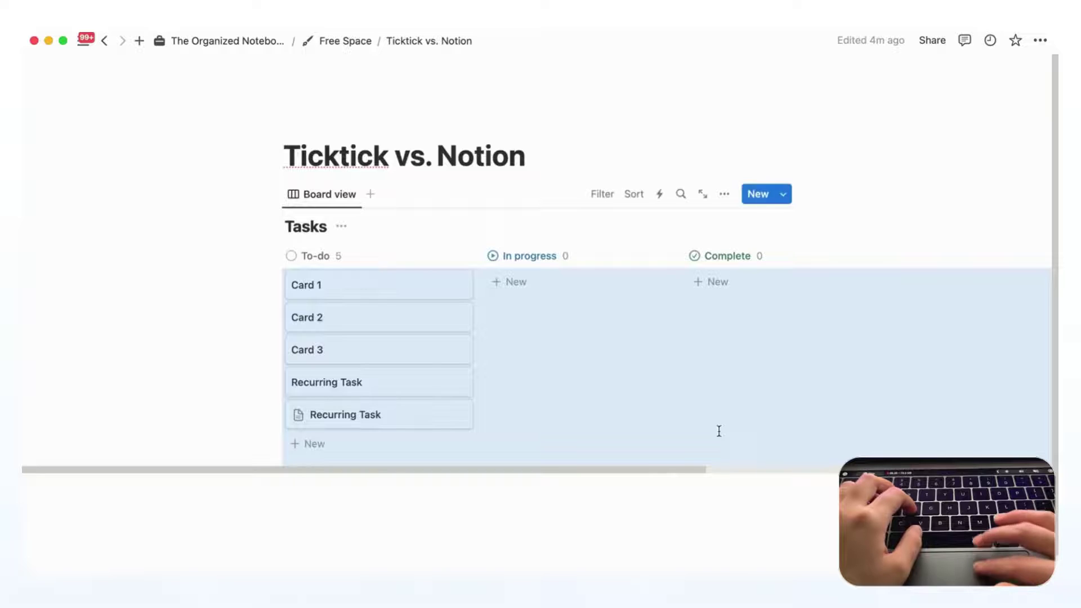
left_click(774, 594)
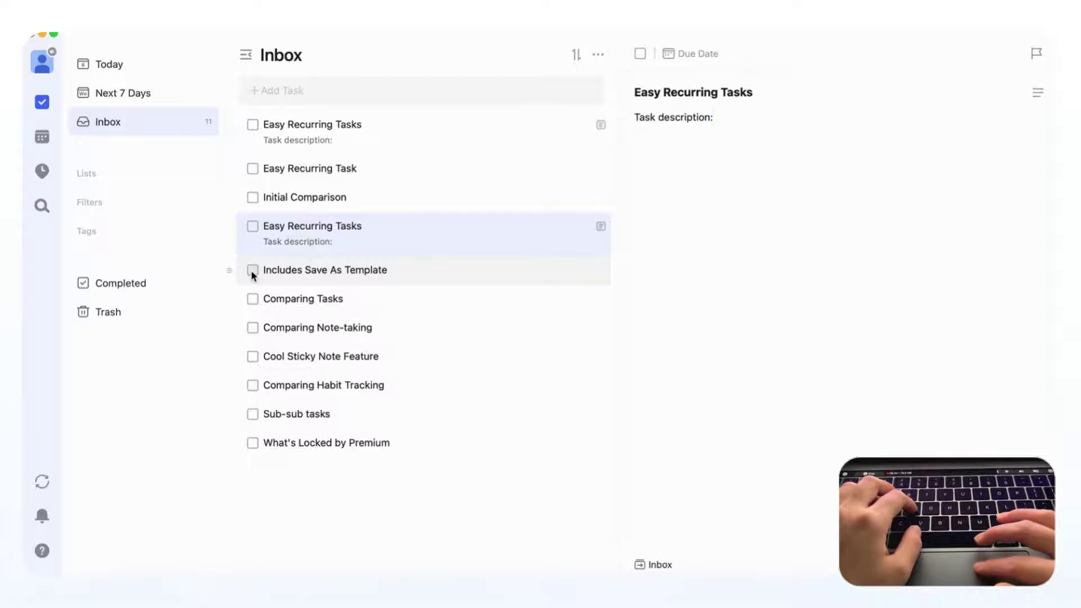
- Open the Comparing Tasks task from the TickTick Inbox list
left_click(348, 302)
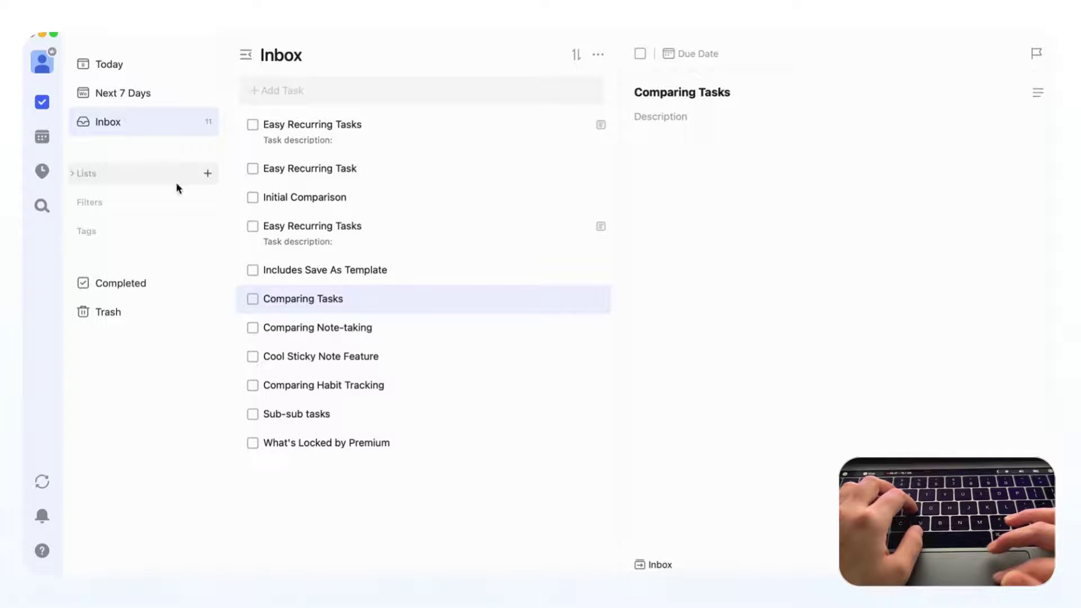
- Create and save a new TickTick list named 'Household Chores'
left_click(208, 174)
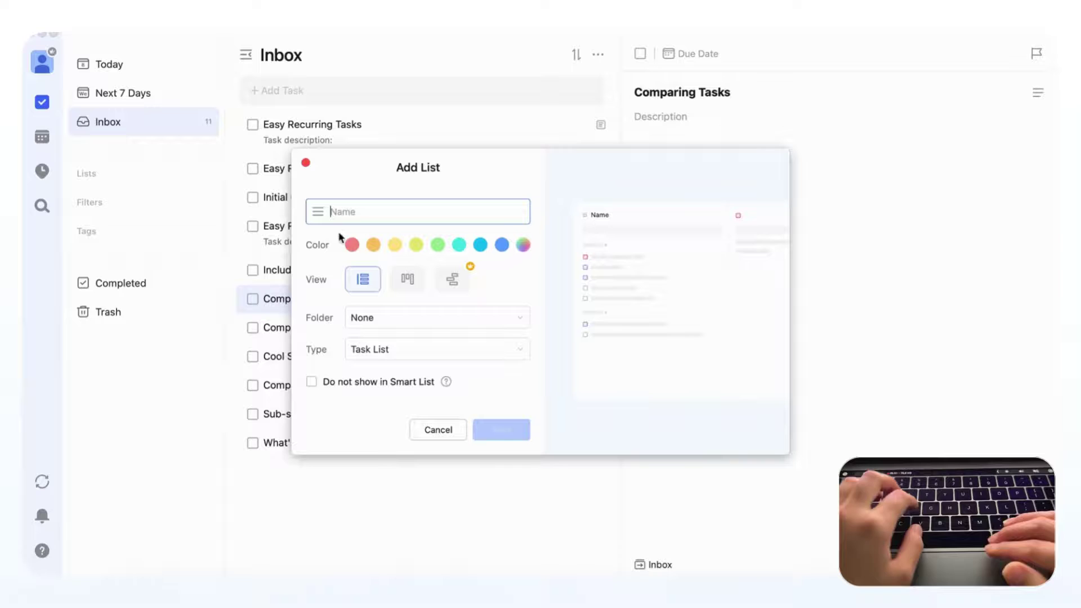
type("Hous")
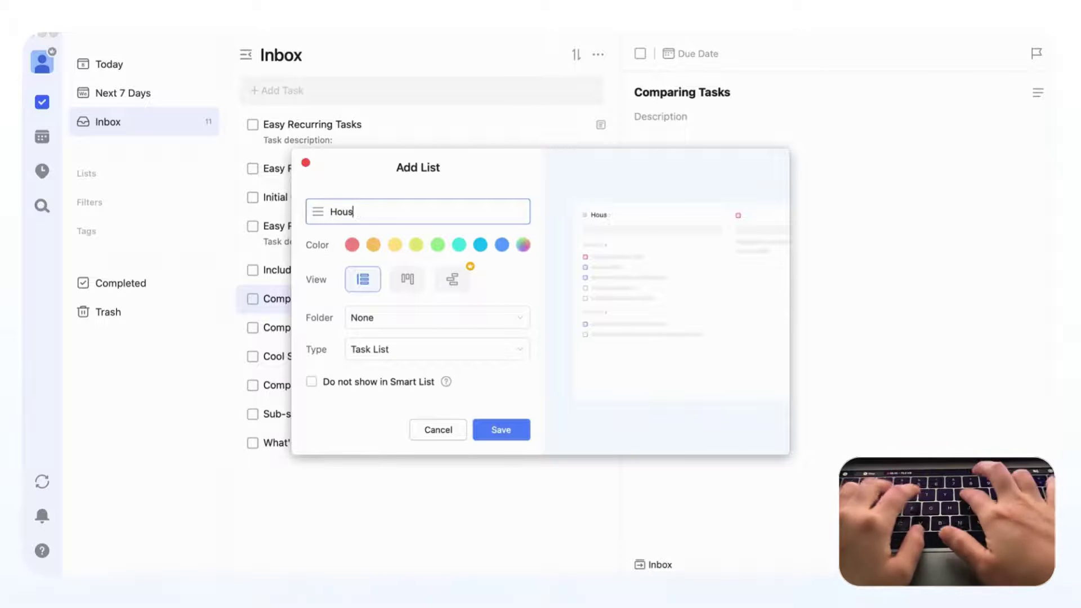
type("ehold Chores")
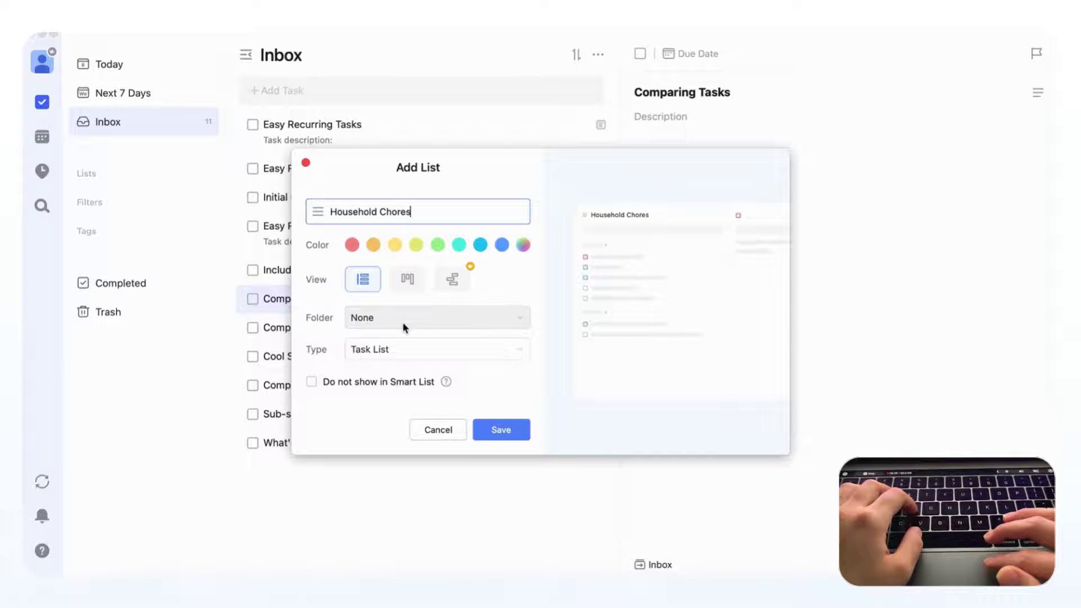
left_click(505, 435)
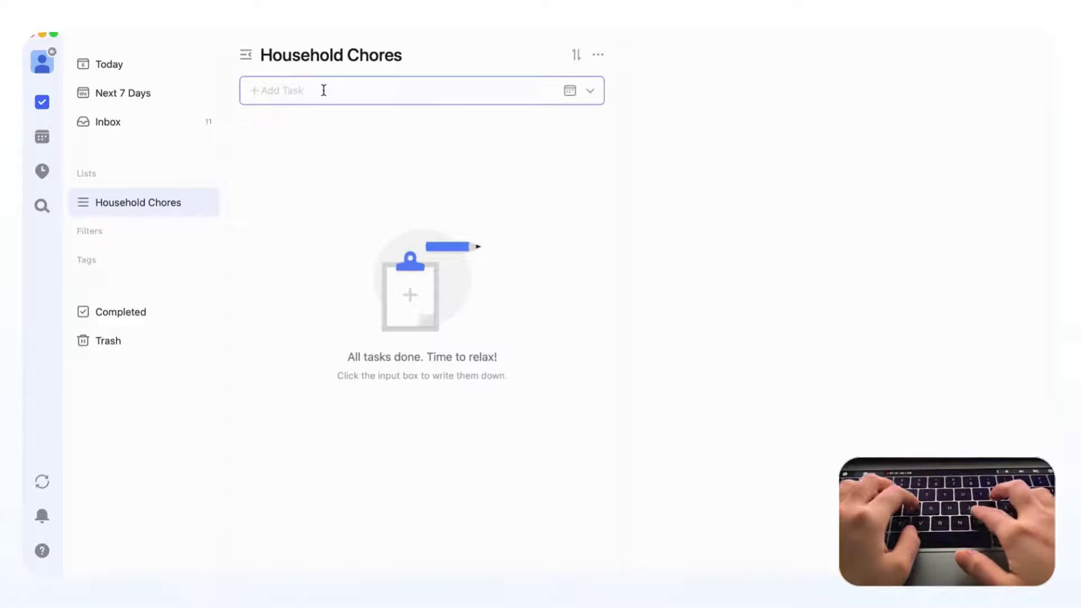
- Add 'Emptying the dishwasher' as the first task in Household Chores
type("Emptying the")
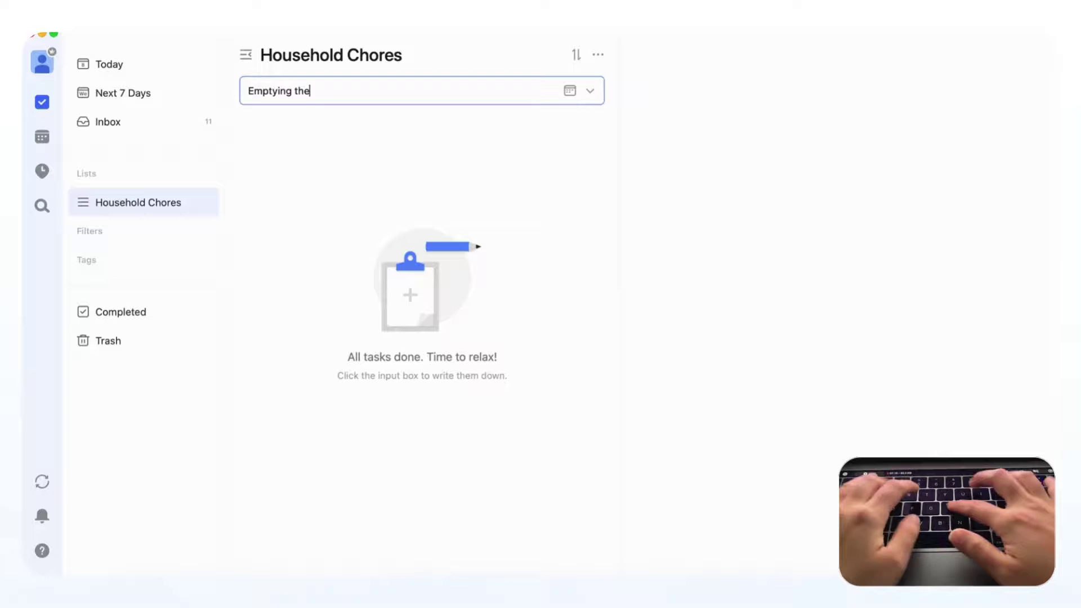
type(" dishwasher")
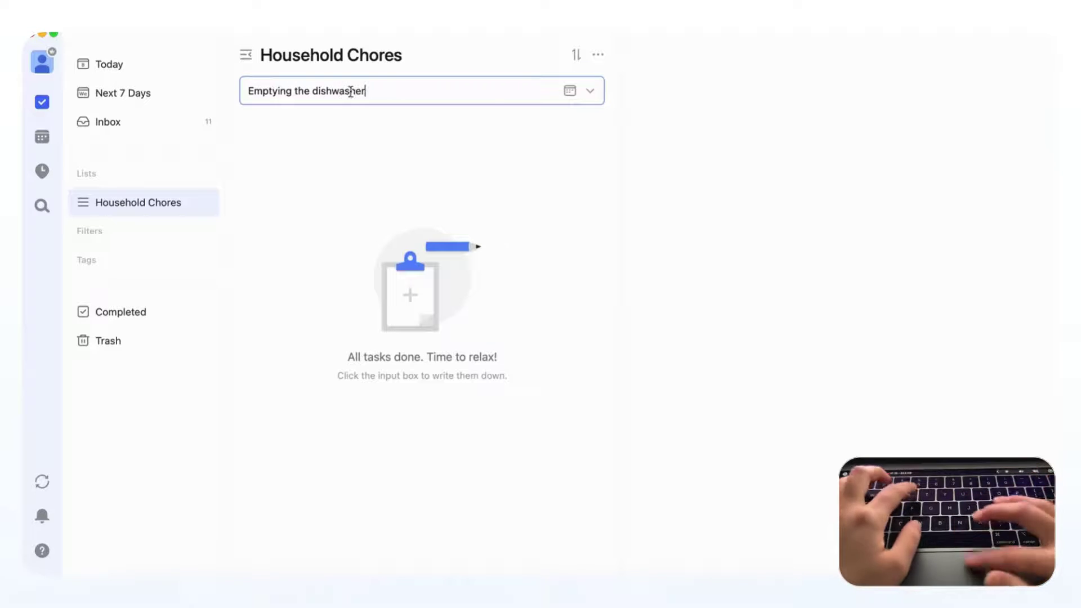
key("Return")
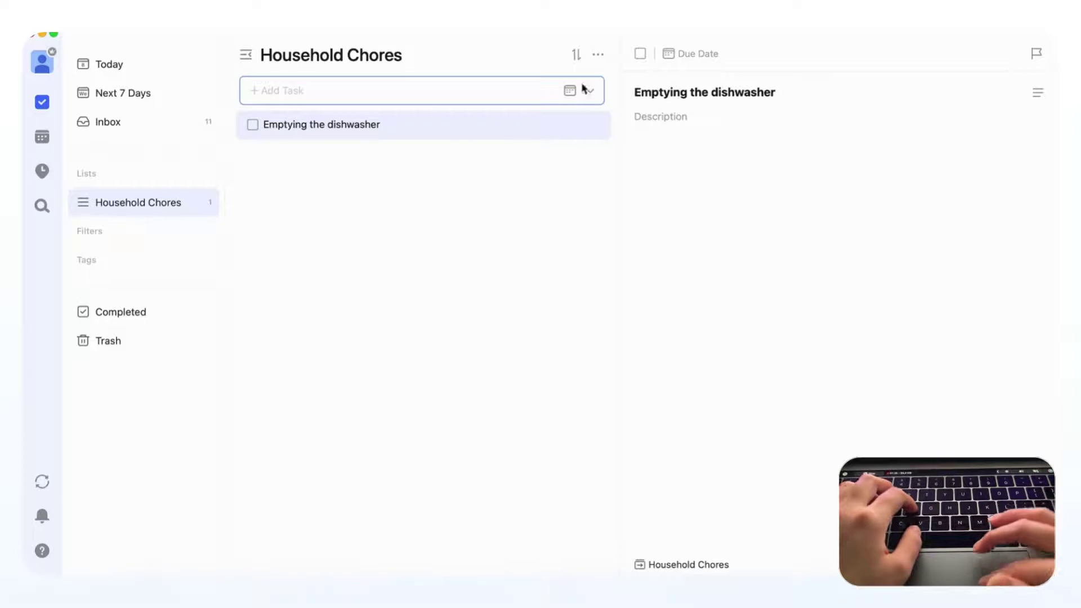
left_click(598, 54)
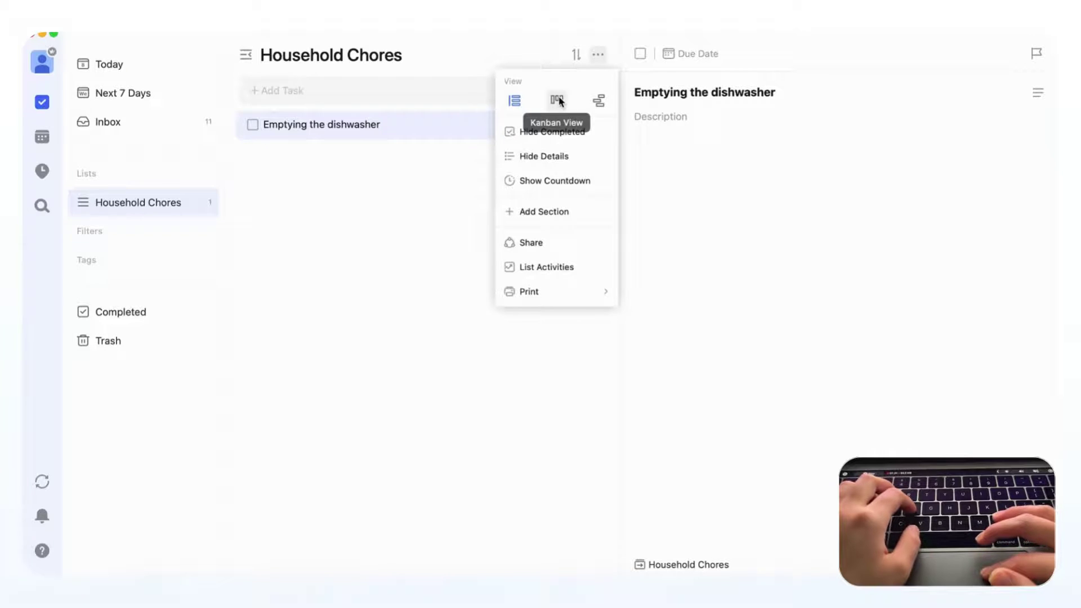
- Switch Household Chores to Kanban view and move Emptying the dishwasher into a new Kitchen section
left_click(559, 101)
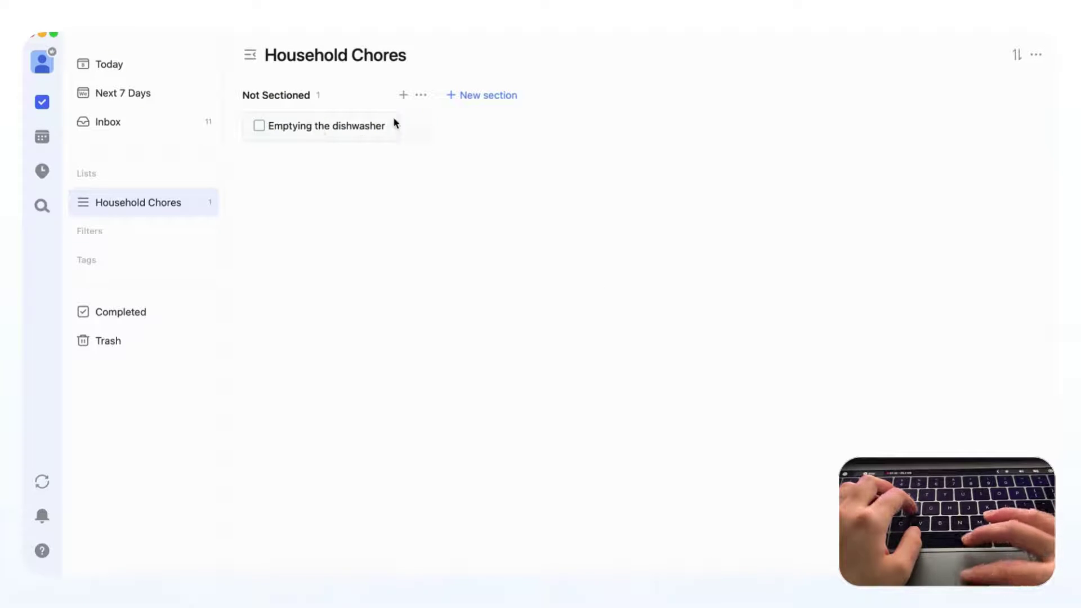
left_click(490, 96)
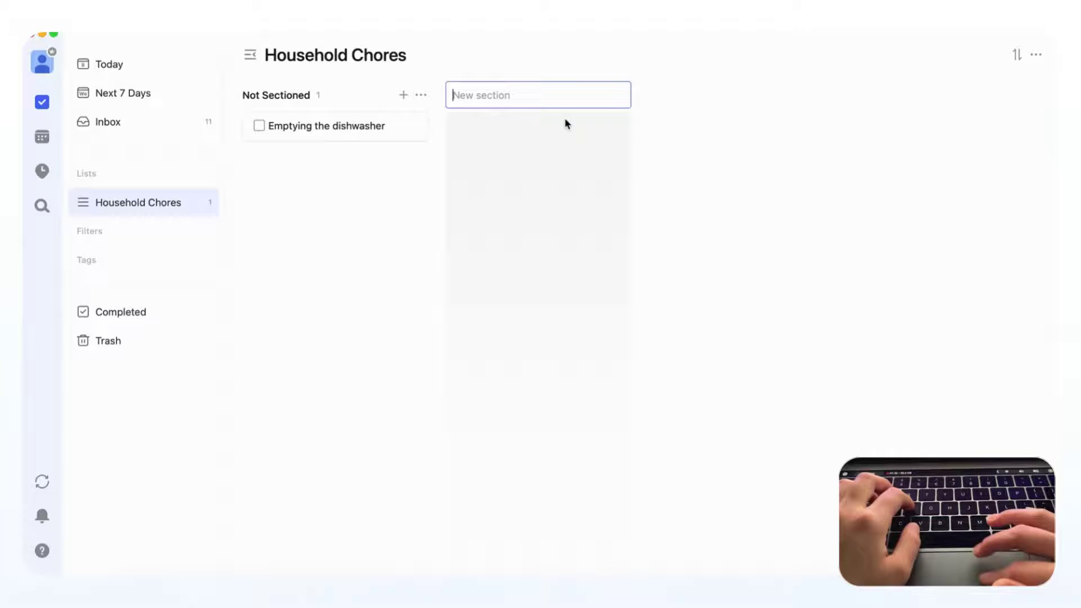
type("Kitchen")
key("Return")
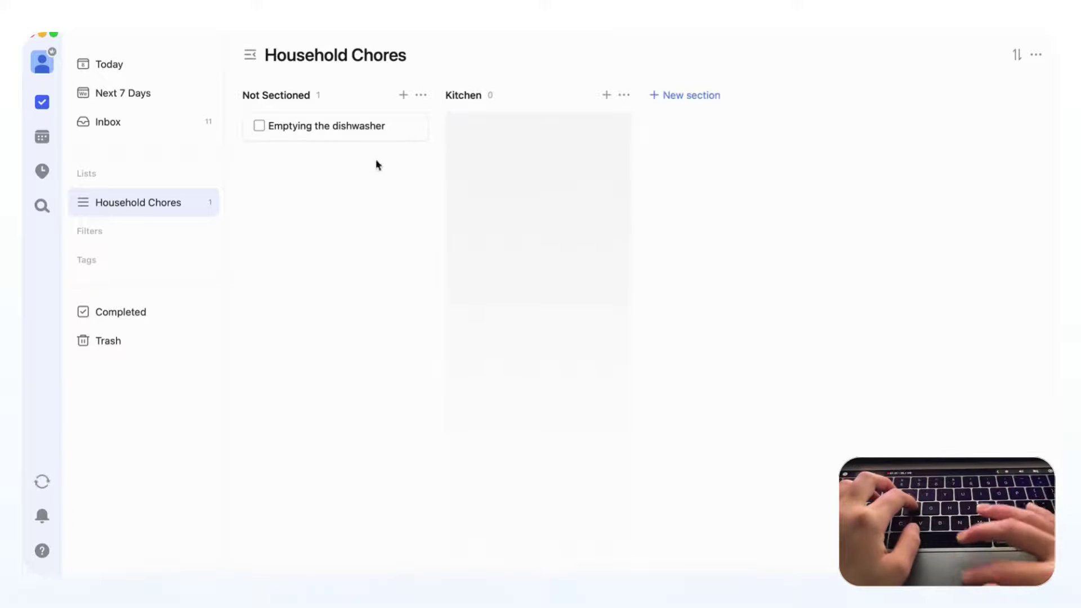
left_click_drag(335, 127, 461, 128)
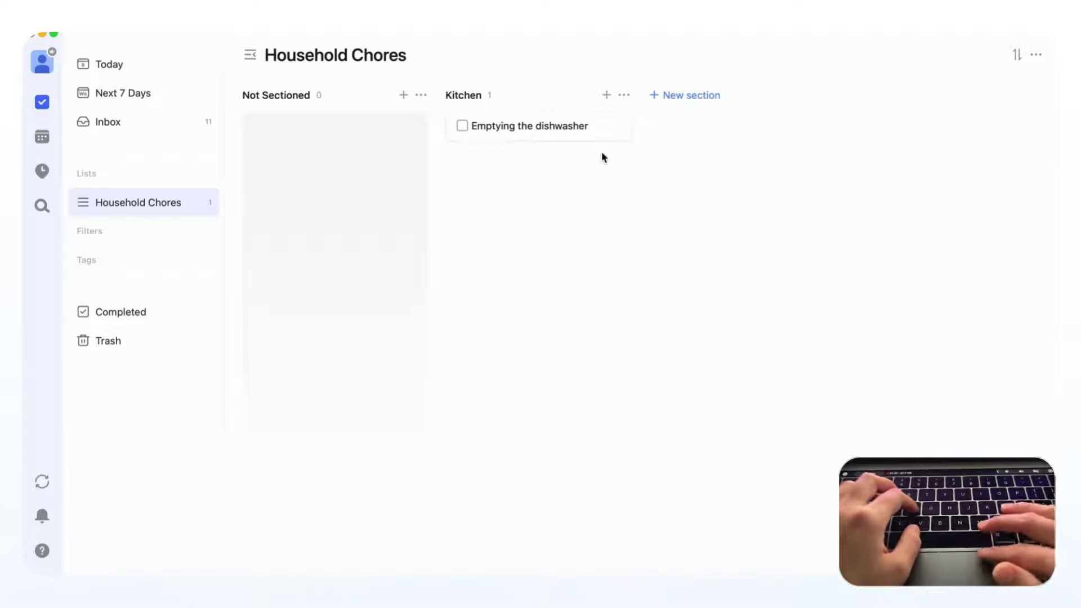
left_click(634, 589)
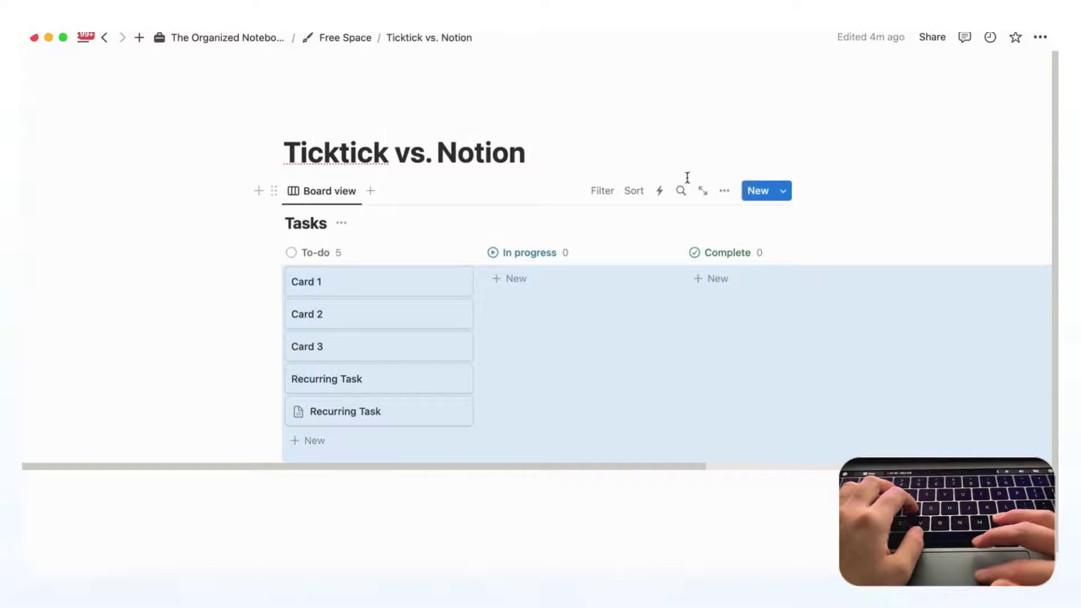
left_click(724, 191)
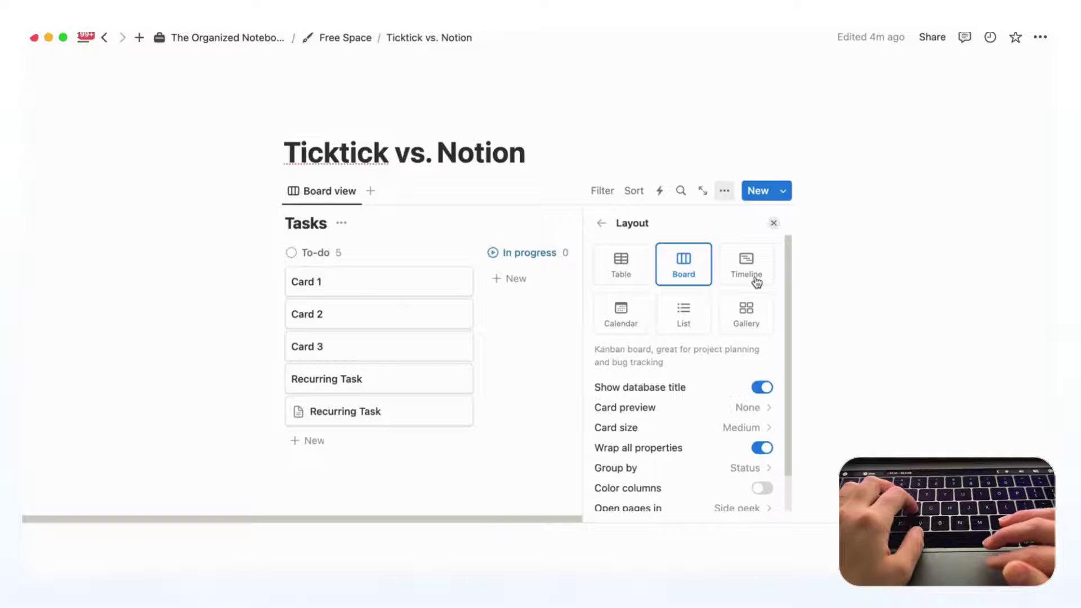
scroll(749, 406, "down", 2)
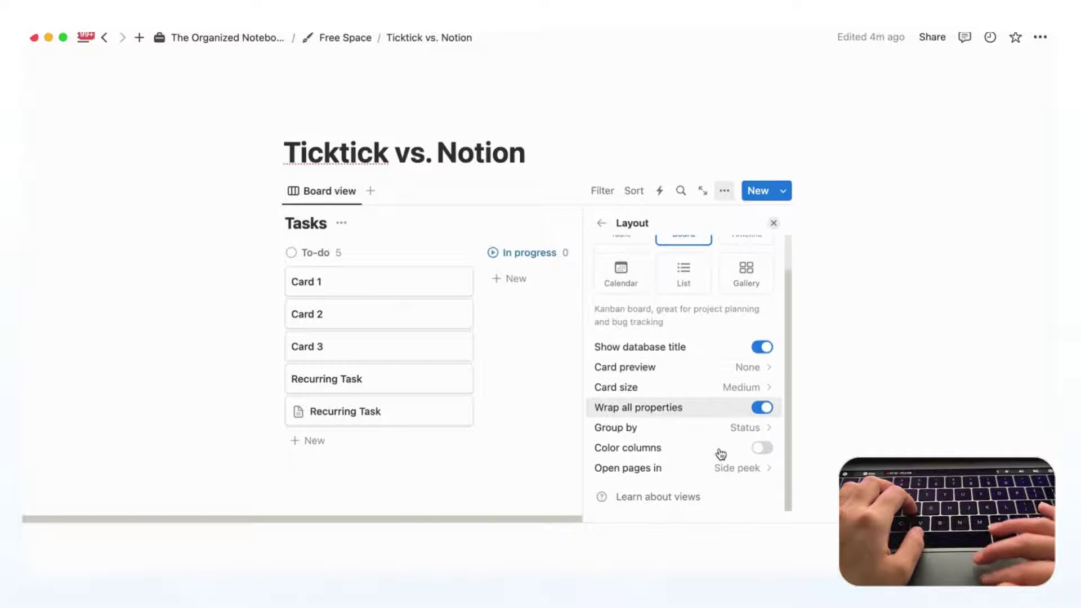
left_click(761, 433)
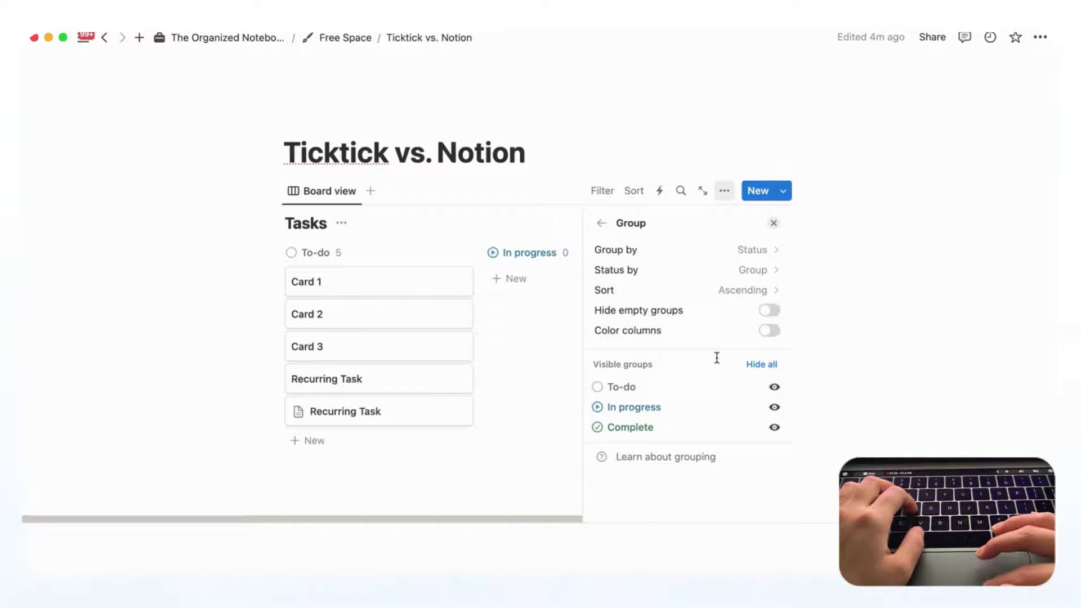
left_click(732, 250)
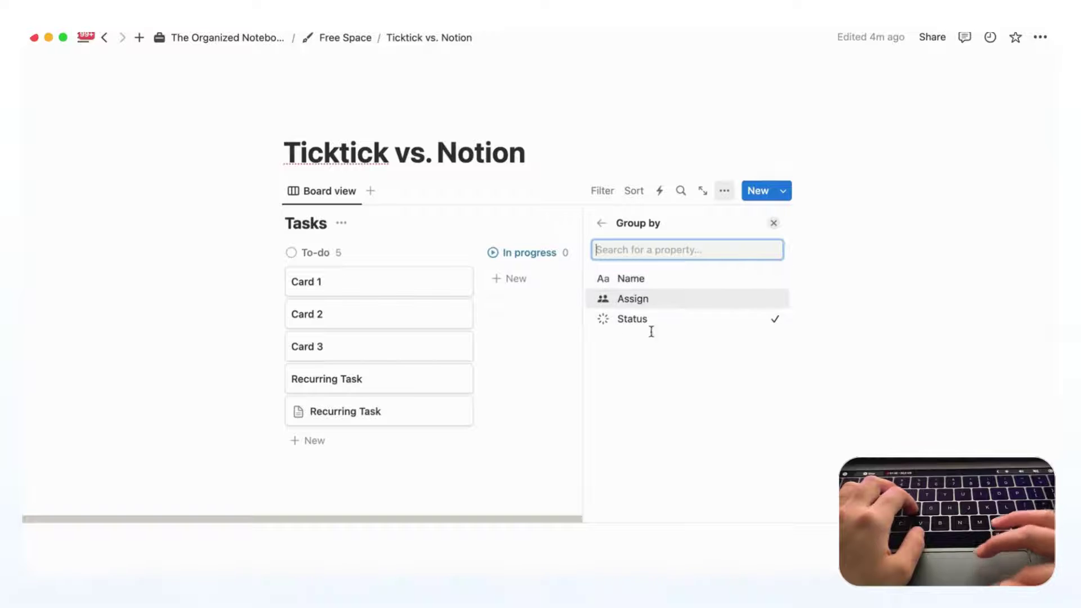
left_click(774, 223)
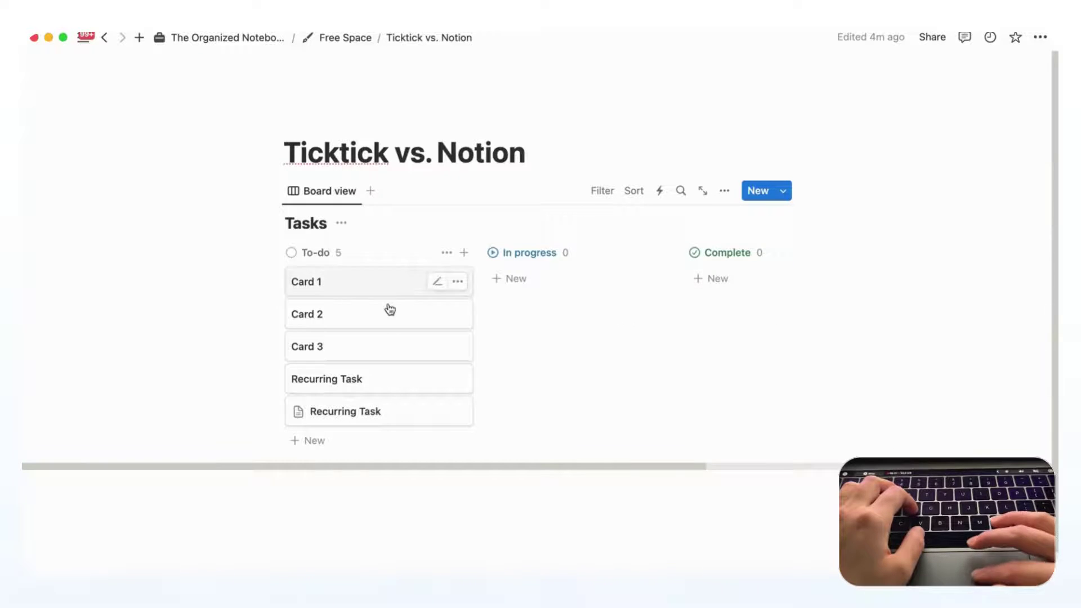
- Add a Multi-select property to the Recurring Task card with the new value 'Household'
left_click(391, 385)
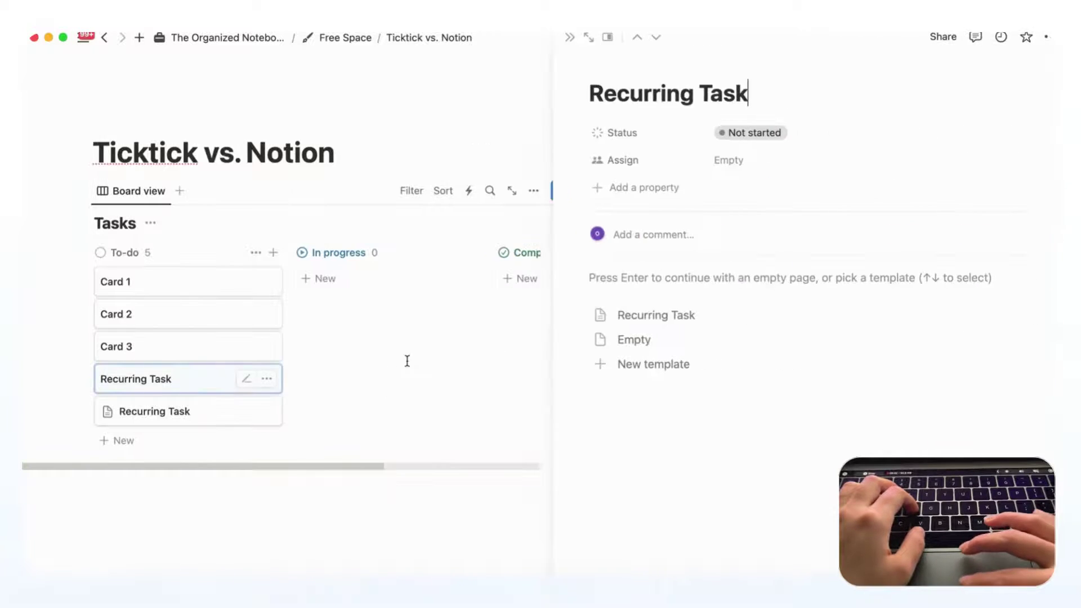
left_click(653, 192)
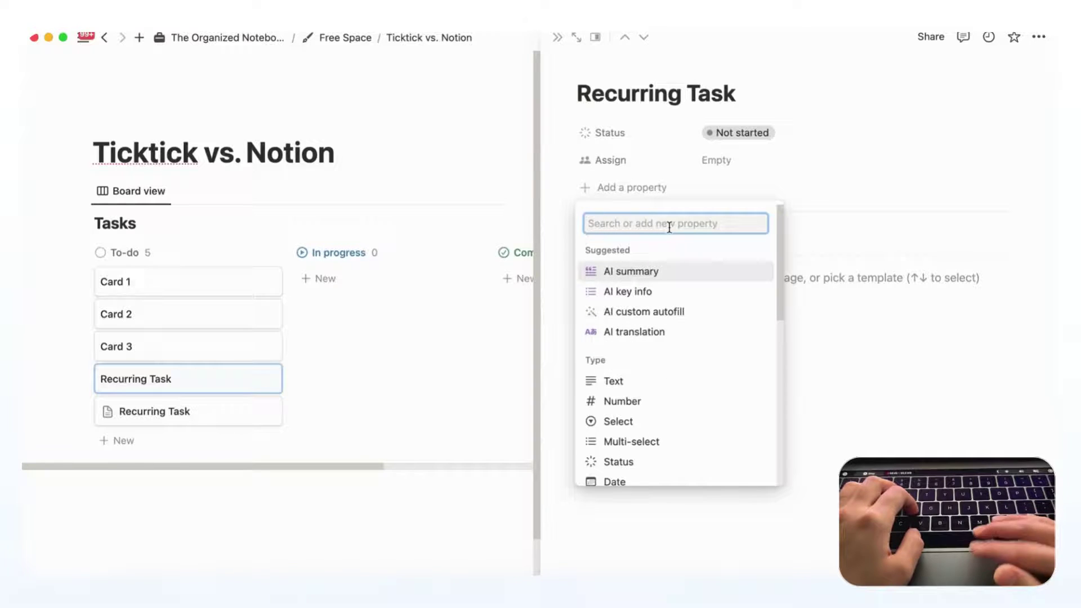
type("multi")
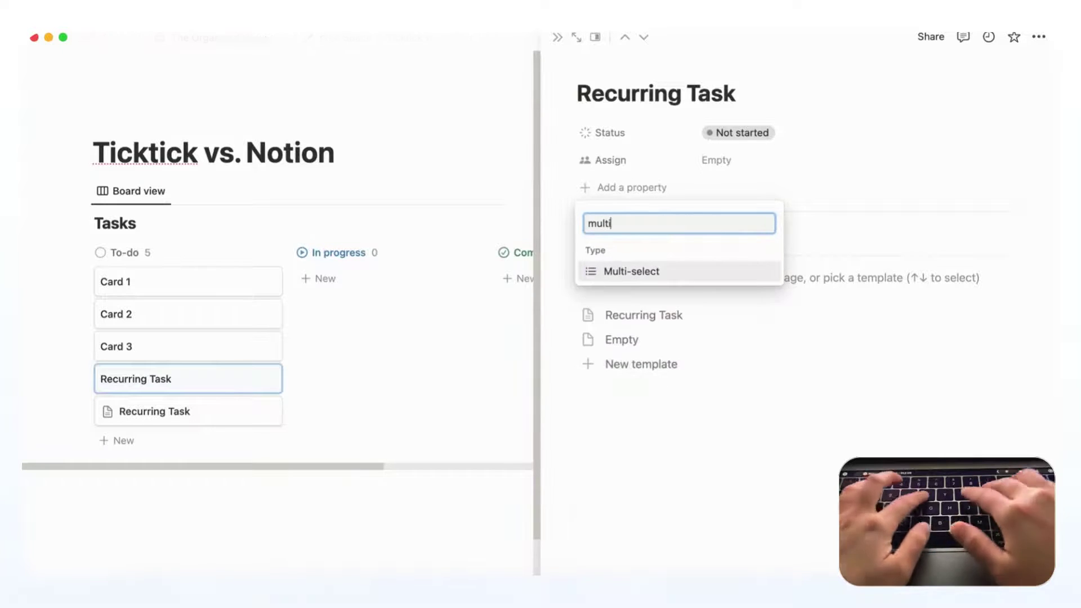
left_click(648, 272)
key("Escape")
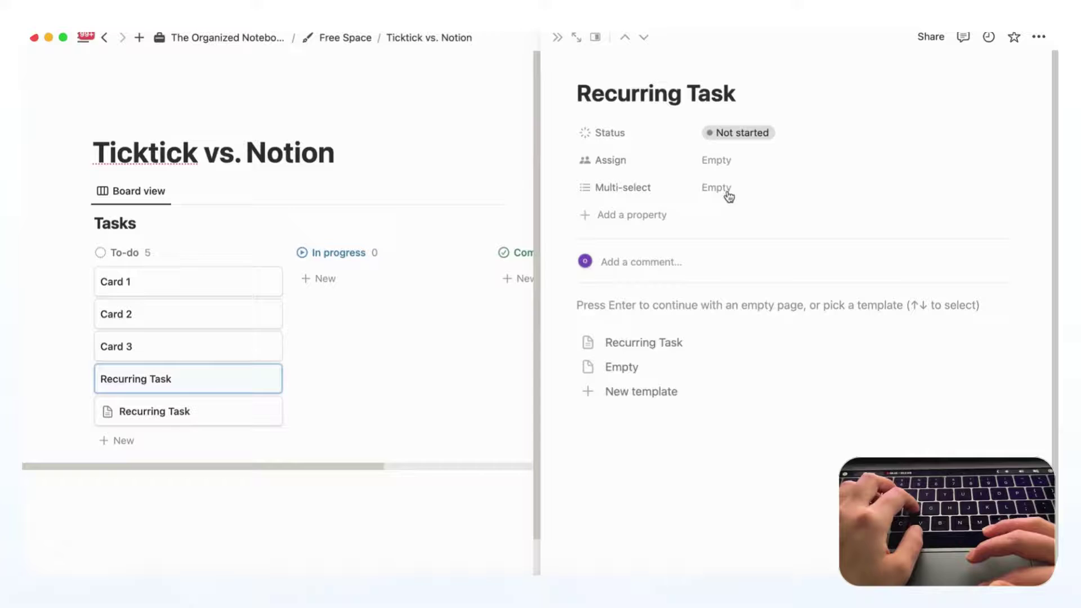
left_click(724, 189)
type("Household")
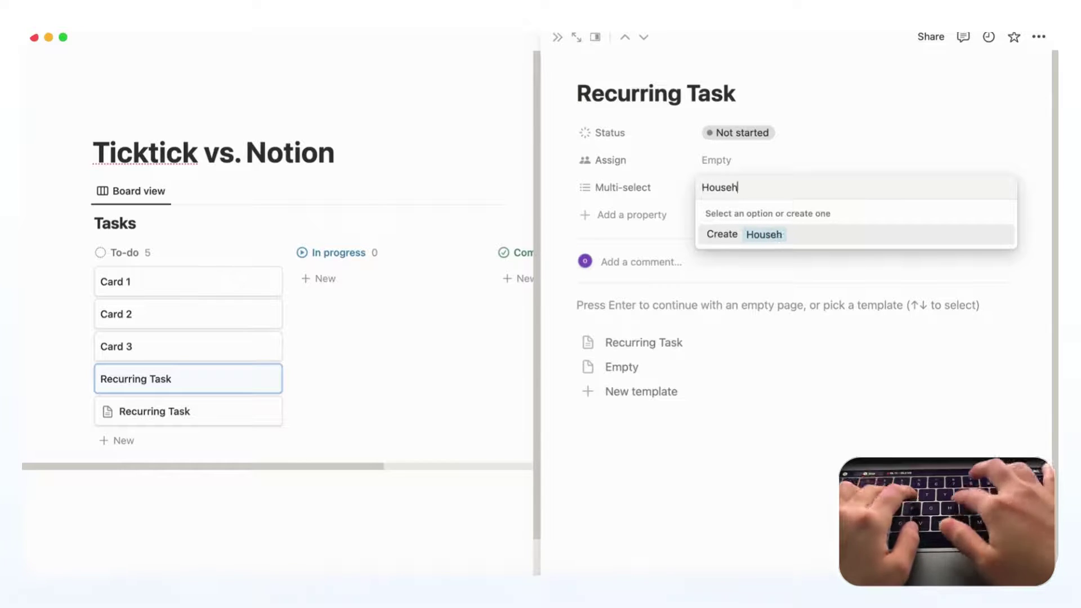
key("Return")
- Group the Tasks board by Multi-select so Recurring Task sits in a Household column
key("Escape")
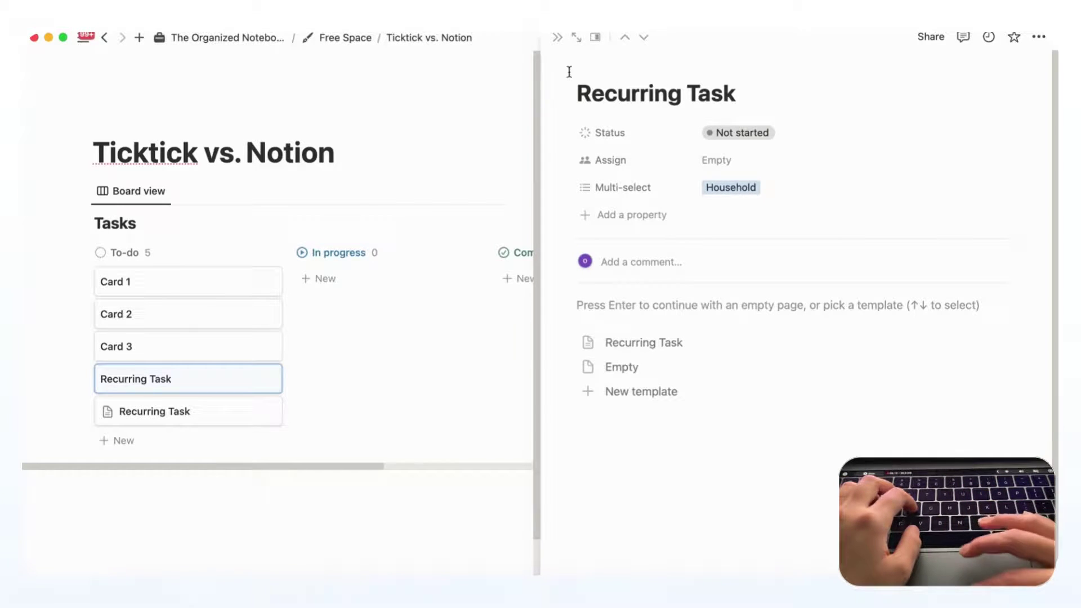
left_click(558, 38)
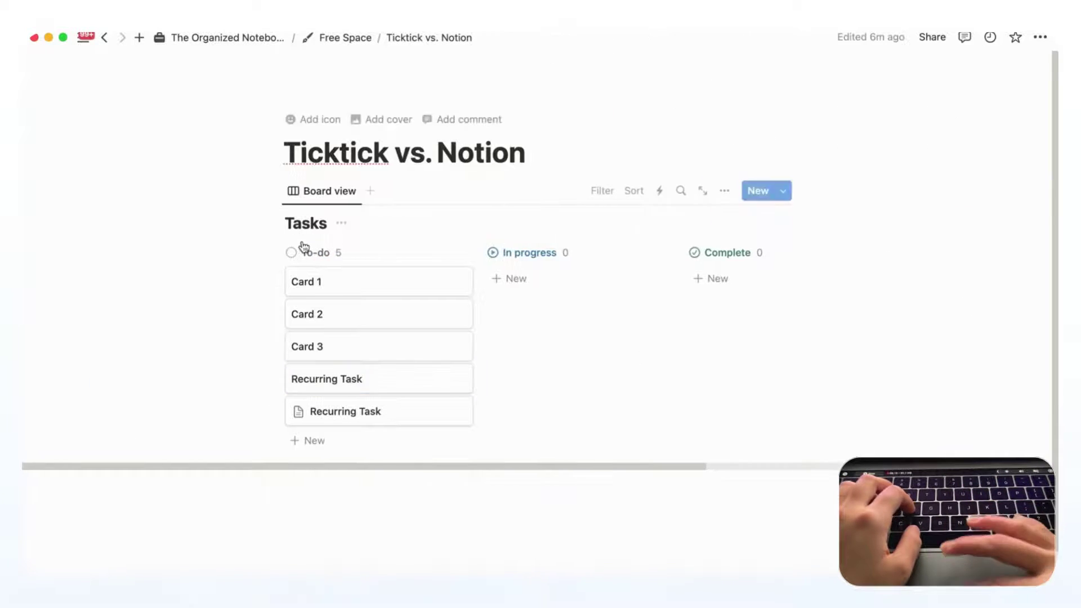
left_click(726, 192)
left_click(721, 285)
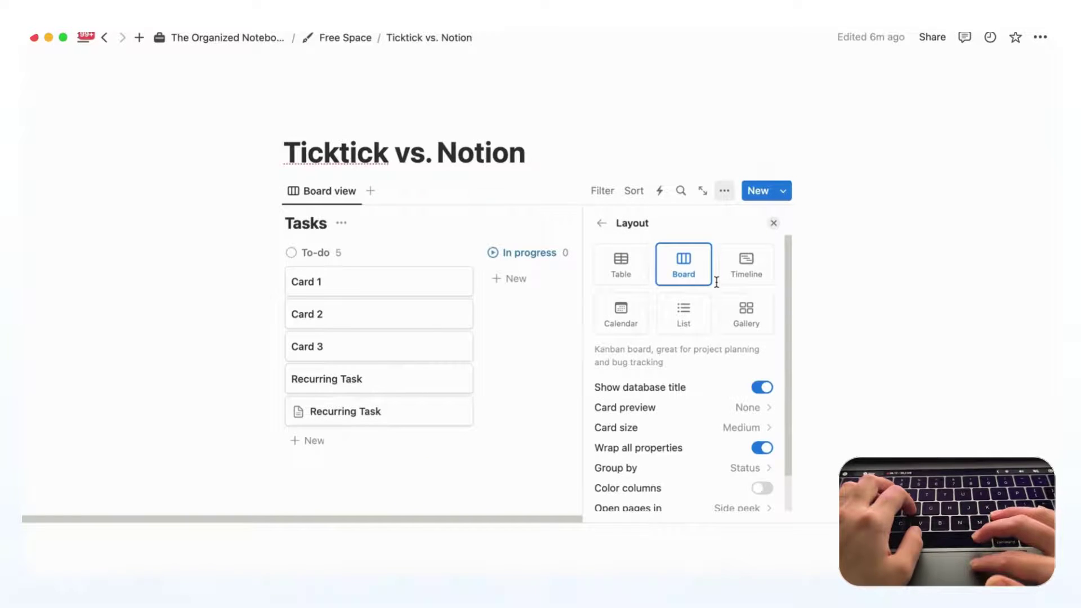
left_click(719, 471)
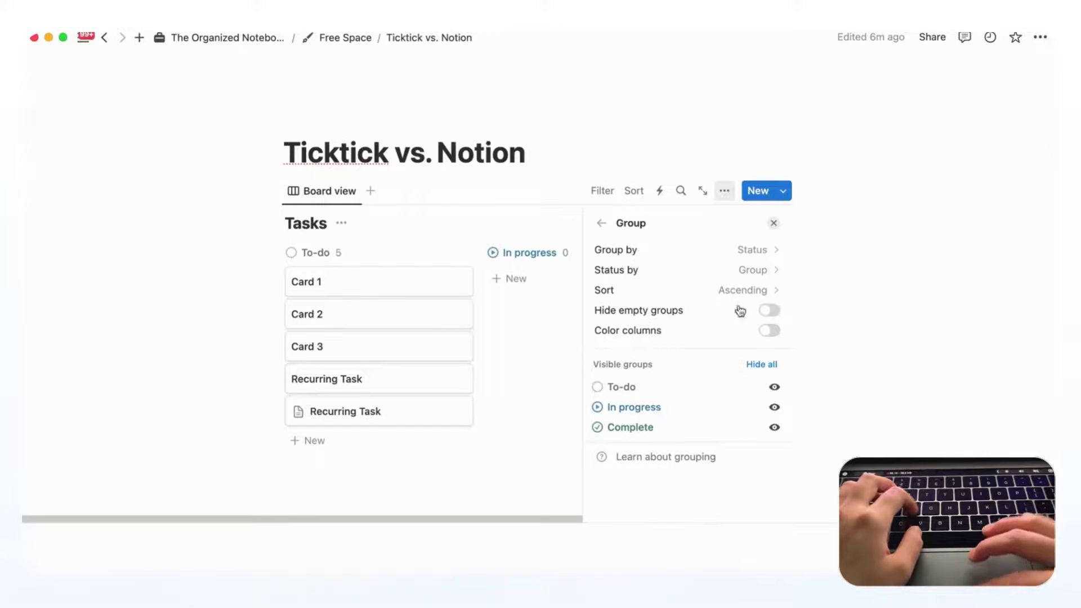
left_click(749, 251)
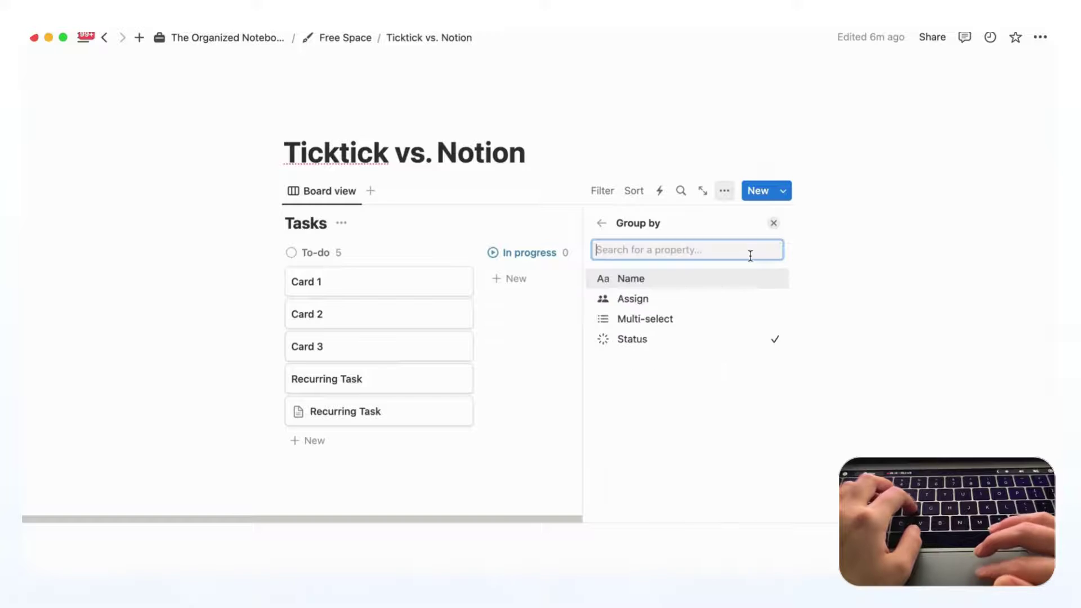
left_click(747, 325)
left_click(775, 224)
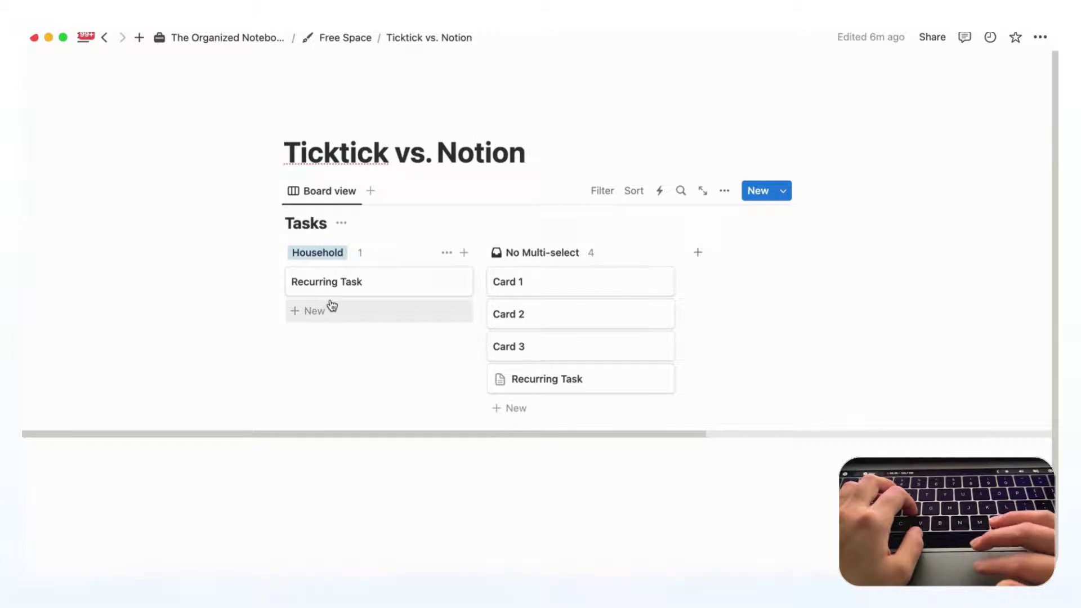
left_click(349, 282)
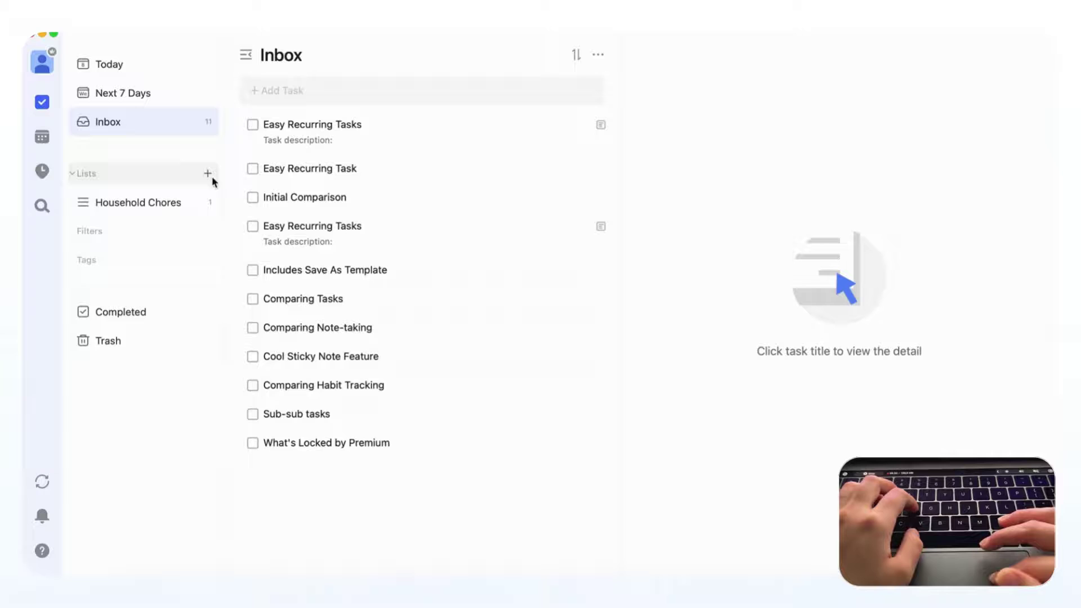
- Create a new Note List type list named 'Notes'
left_click(209, 175)
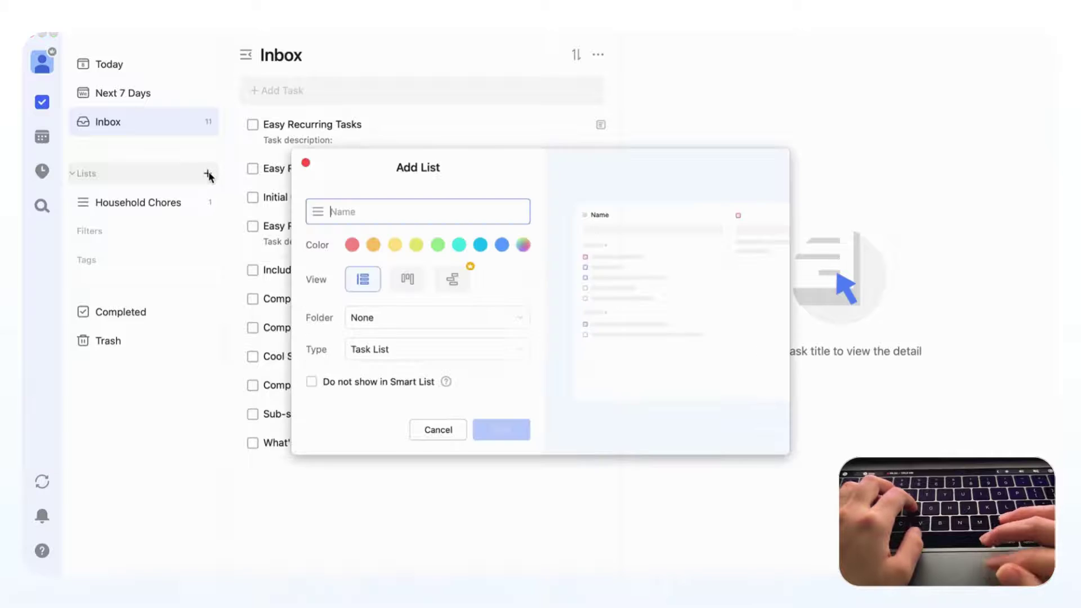
left_click(437, 354)
left_click(403, 403)
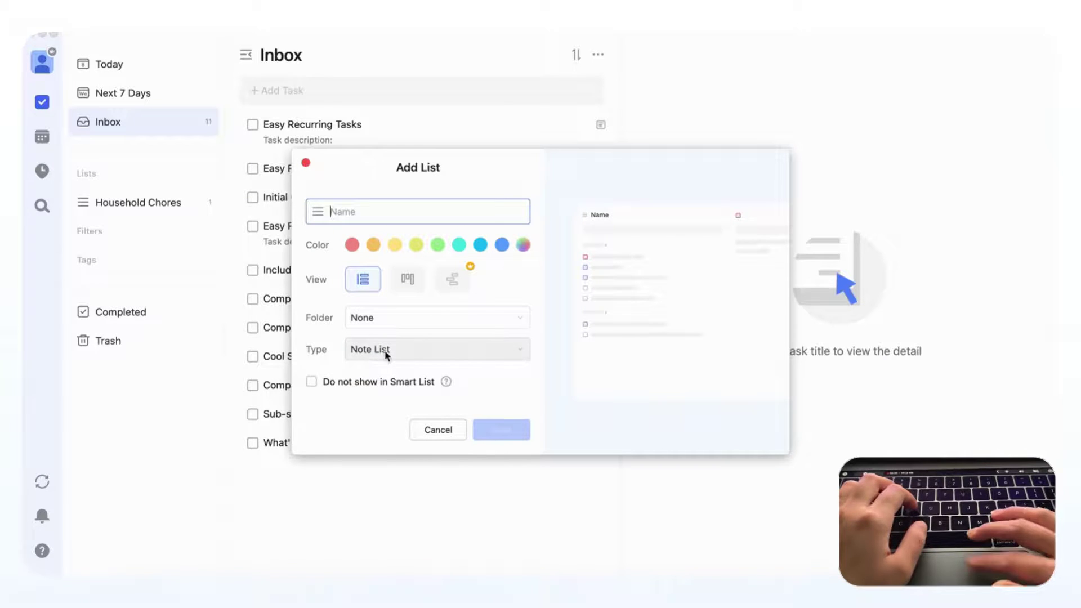
type("Notes")
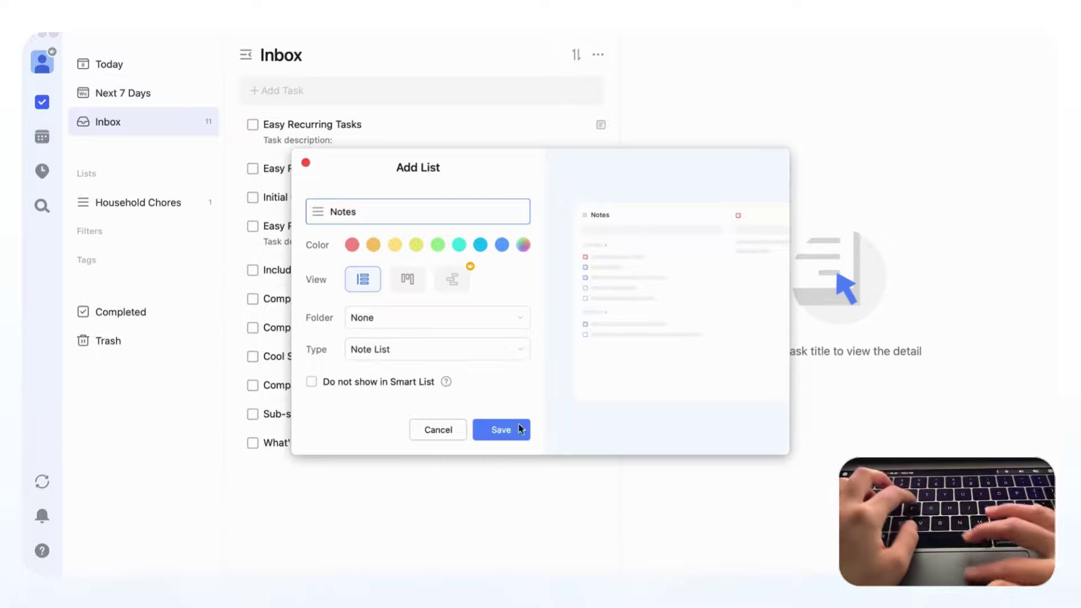
left_click(502, 430)
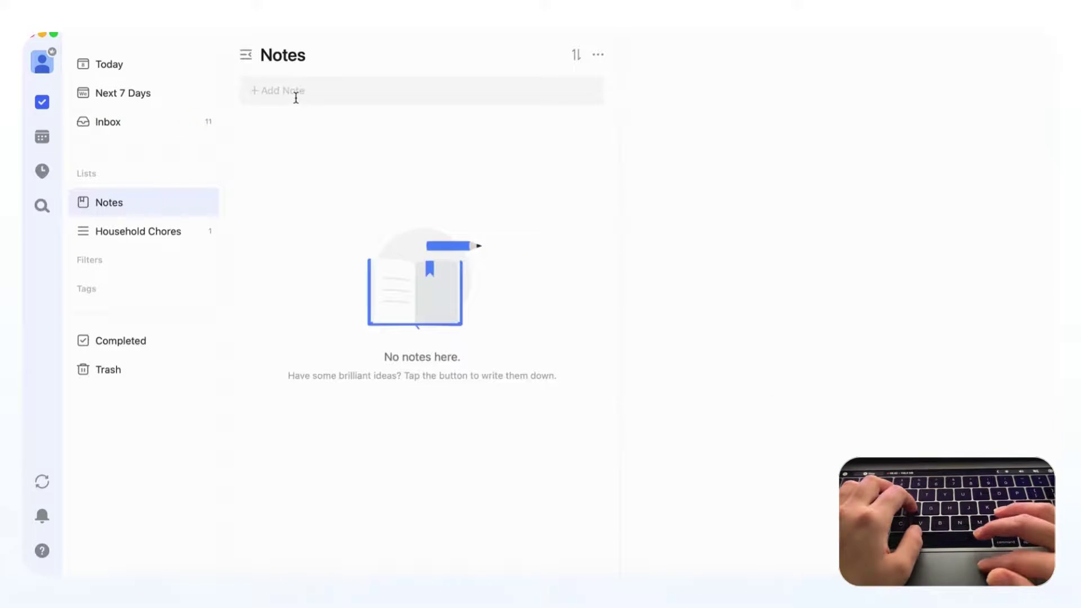
- Add a note titled 'Meeting Note' to the Notes list
left_click(294, 90)
type("Meeti")
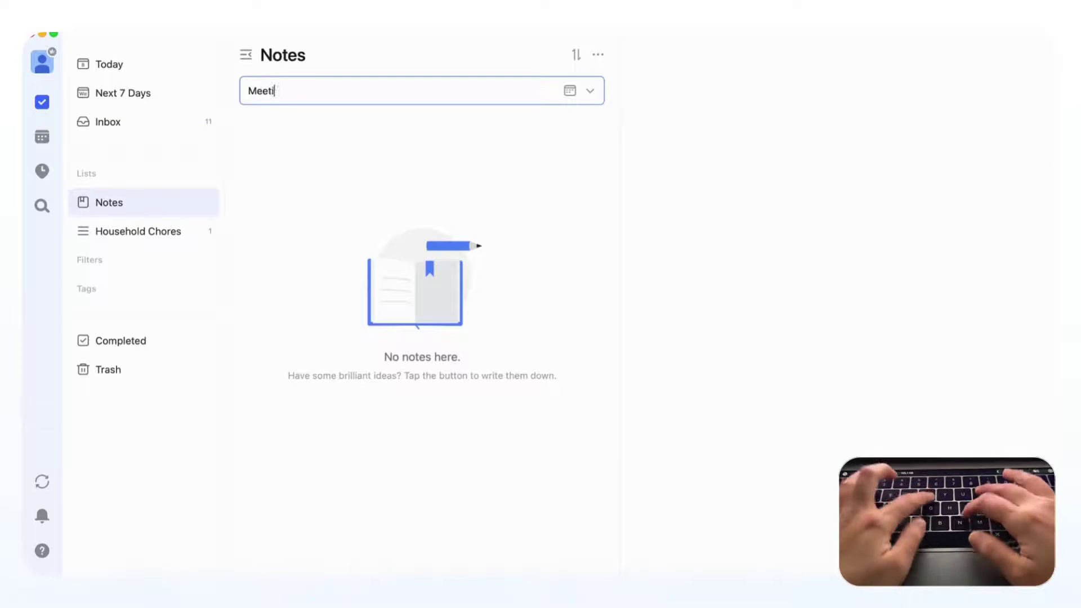
type("ng Note")
key("Return")
left_click(394, 128)
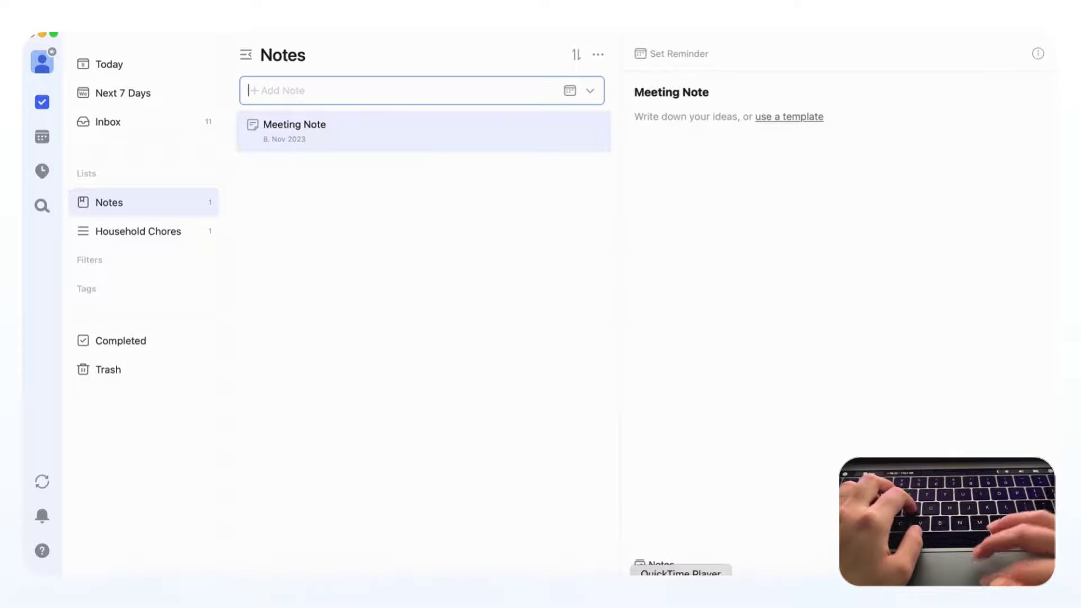
left_click(633, 597)
- Insert a new Table database titled 'Notes' whose first row is named 'Meeting Notes'
key("Return")
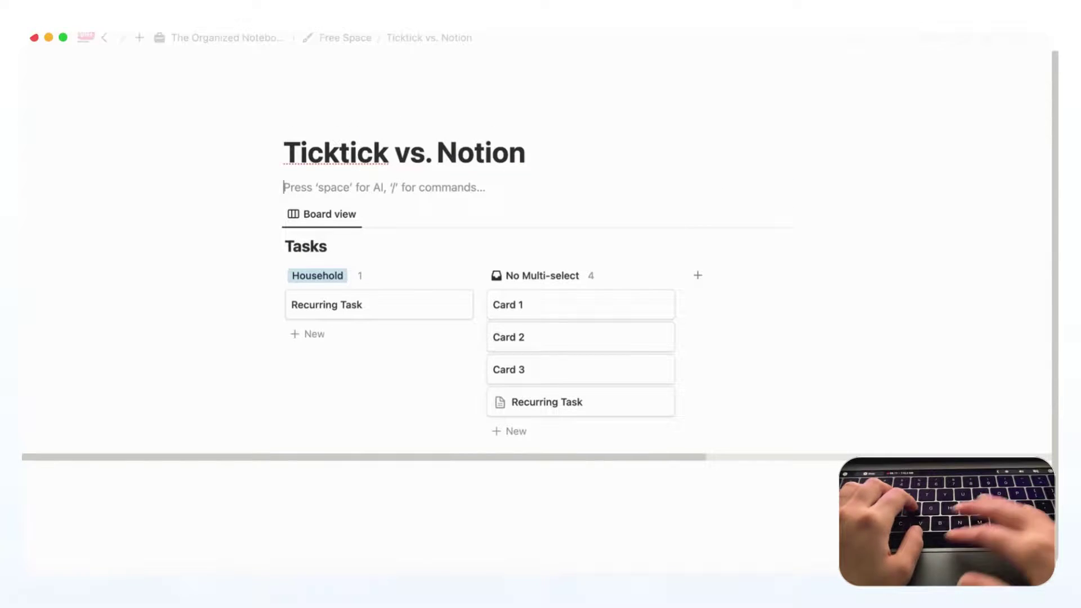
type("/")
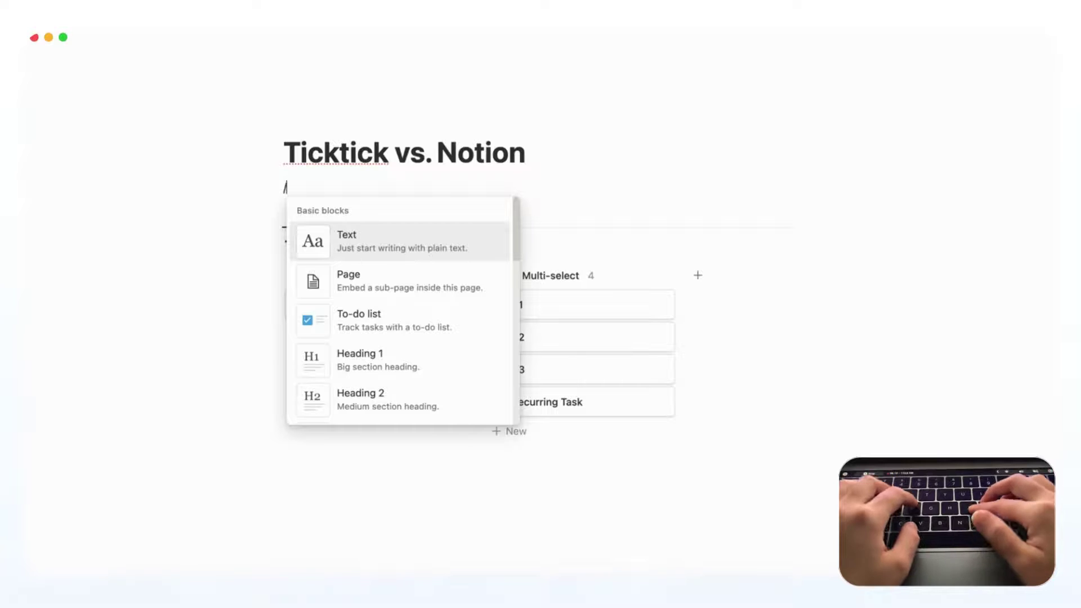
type("tab")
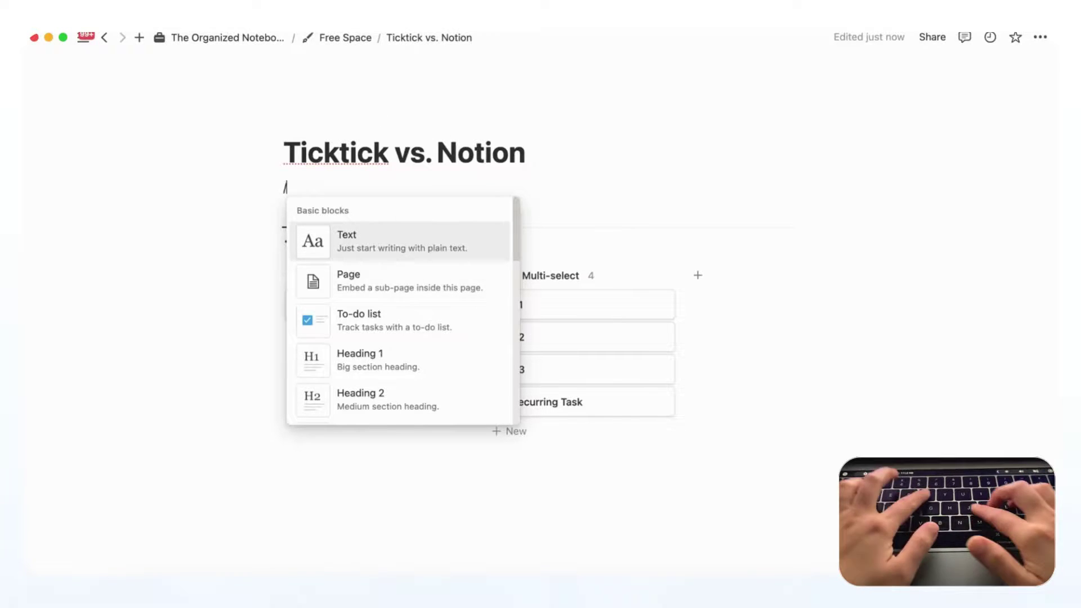
left_click(396, 309)
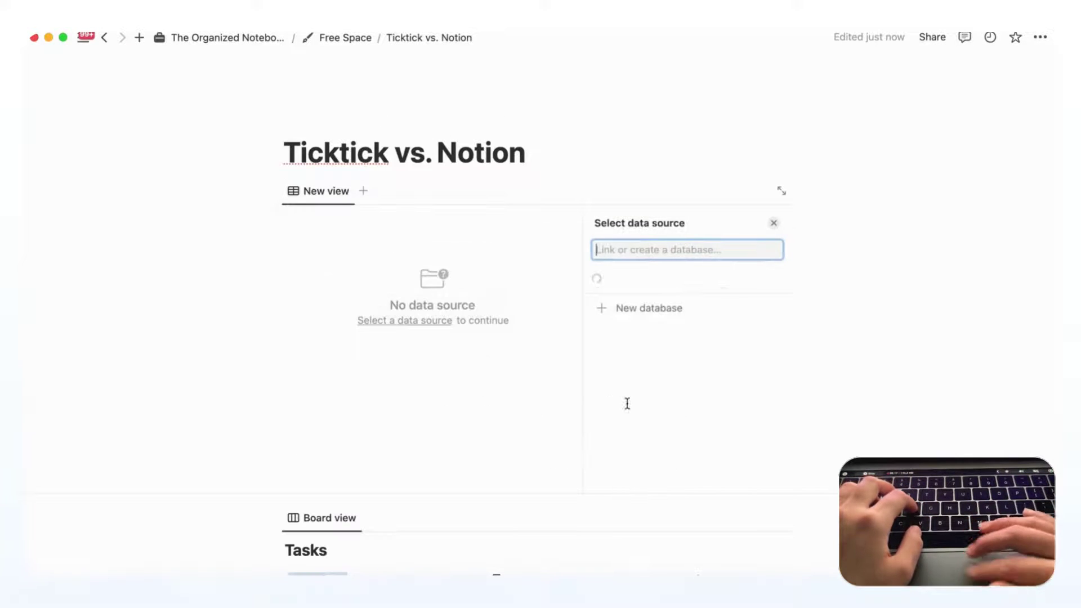
left_click(640, 468)
type("N")
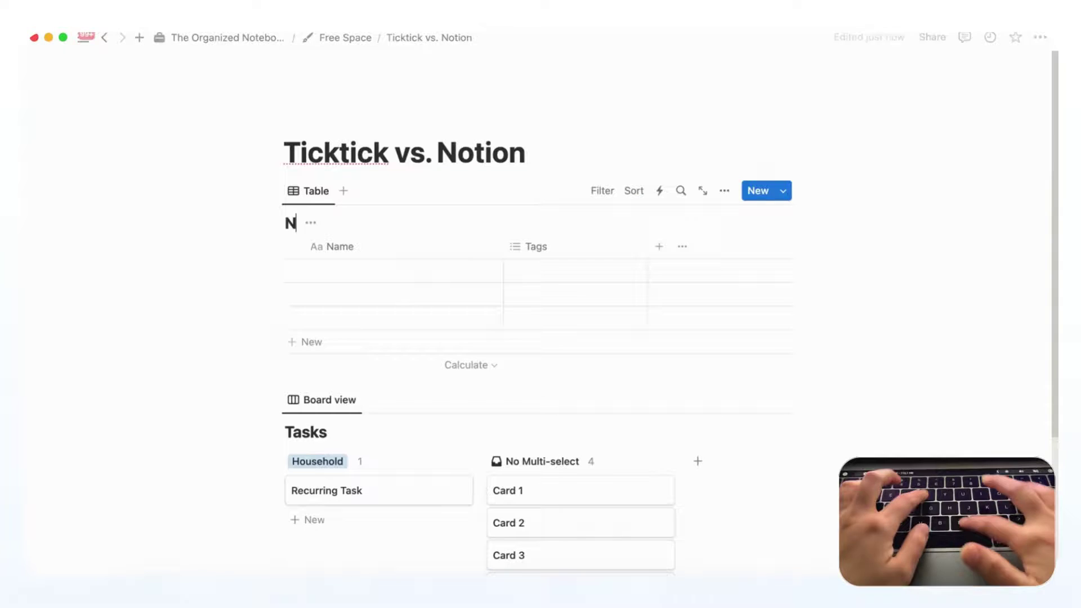
type("otes")
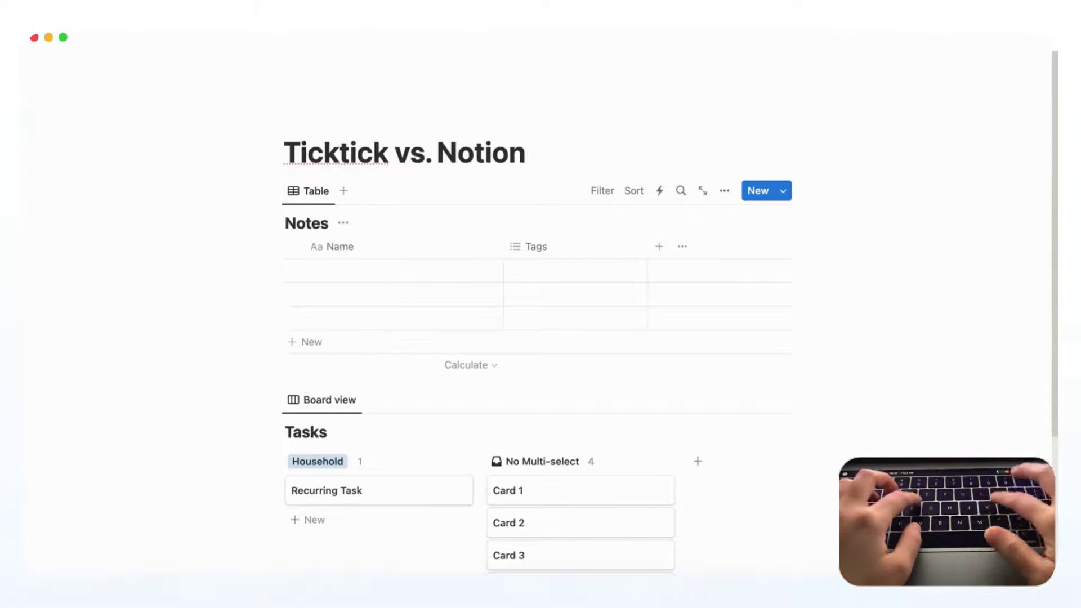
left_click(379, 273)
type("Meeting")
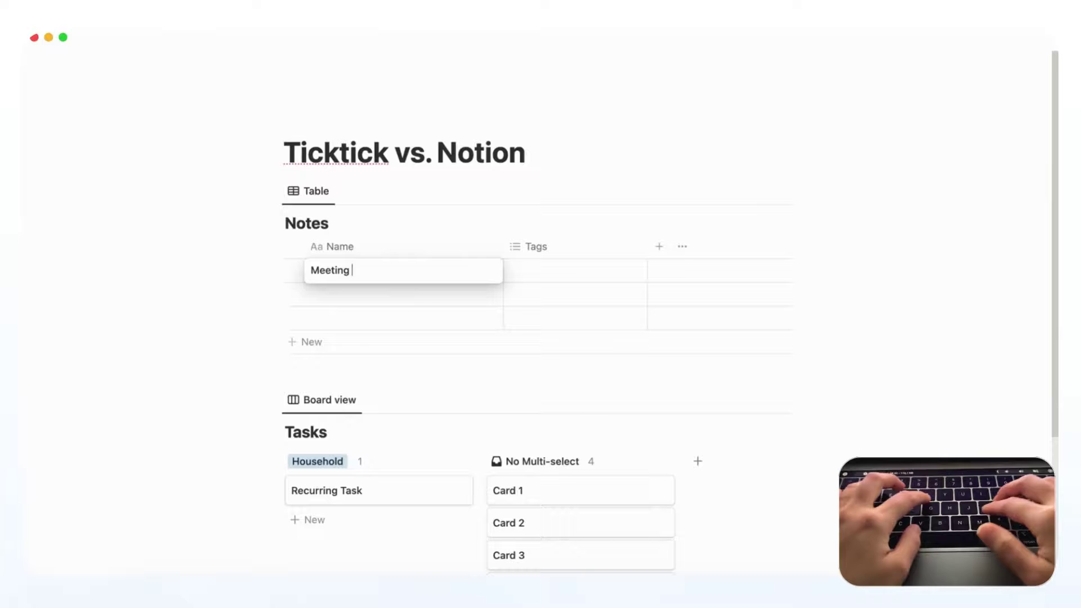
type(" Notes")
key("Return")
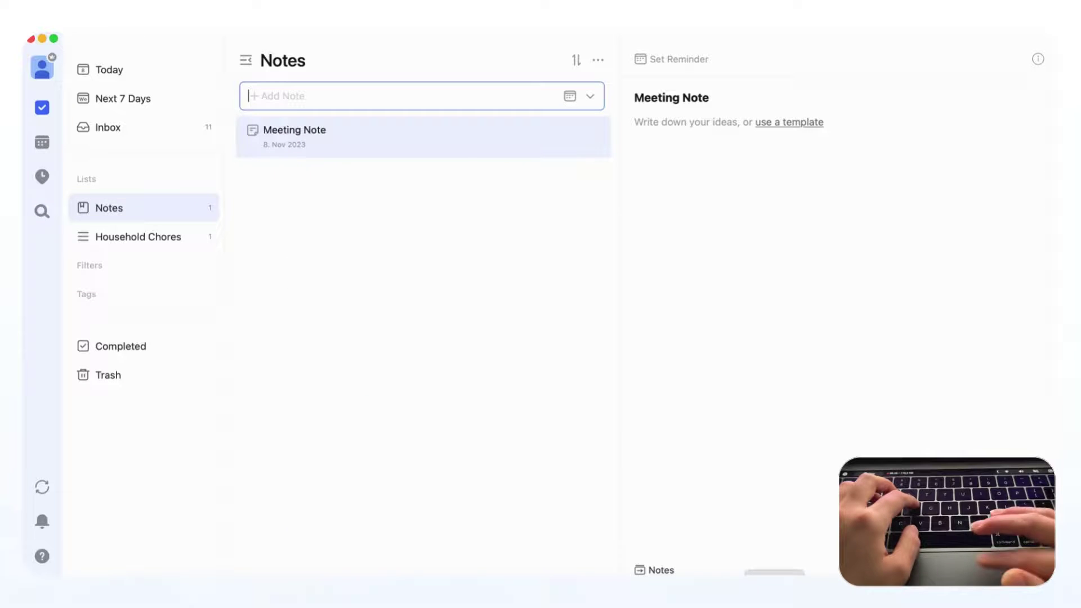
- Drag Comparing Habit Tracking above Cool Sticky Note Feature, then create the daily habit 'Walk 10,000 Steps'
left_click(108, 129)
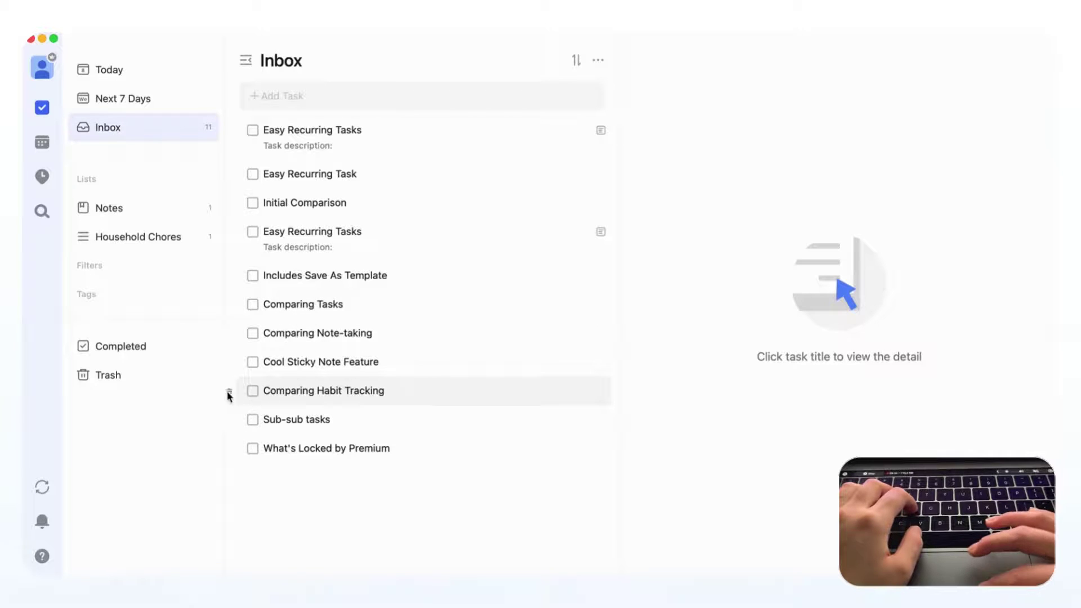
left_click_drag(232, 391, 239, 360)
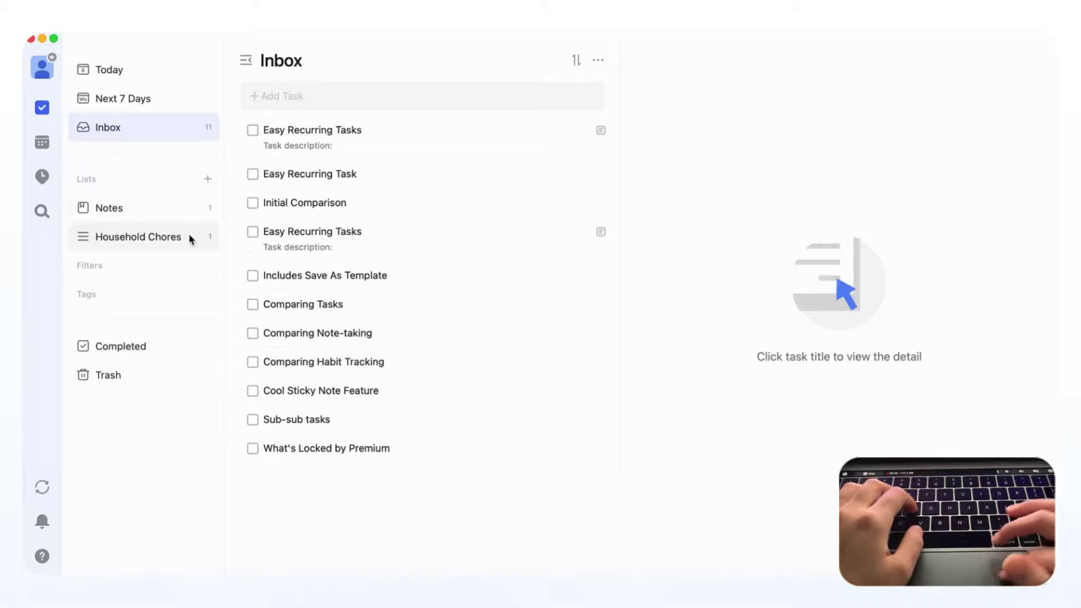
left_click(44, 179)
left_click(544, 60)
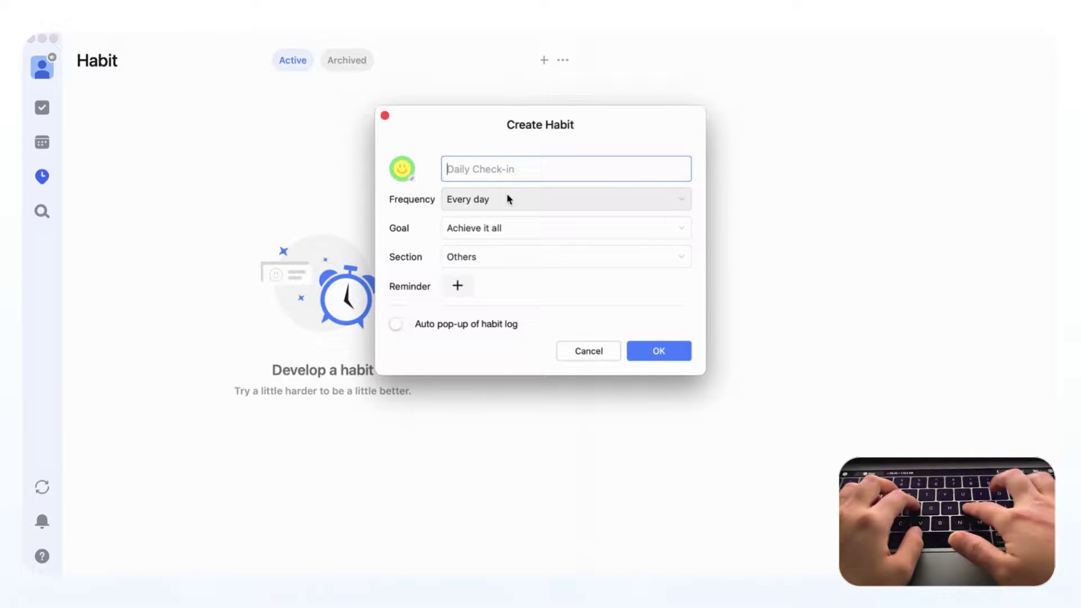
type("Walk 1")
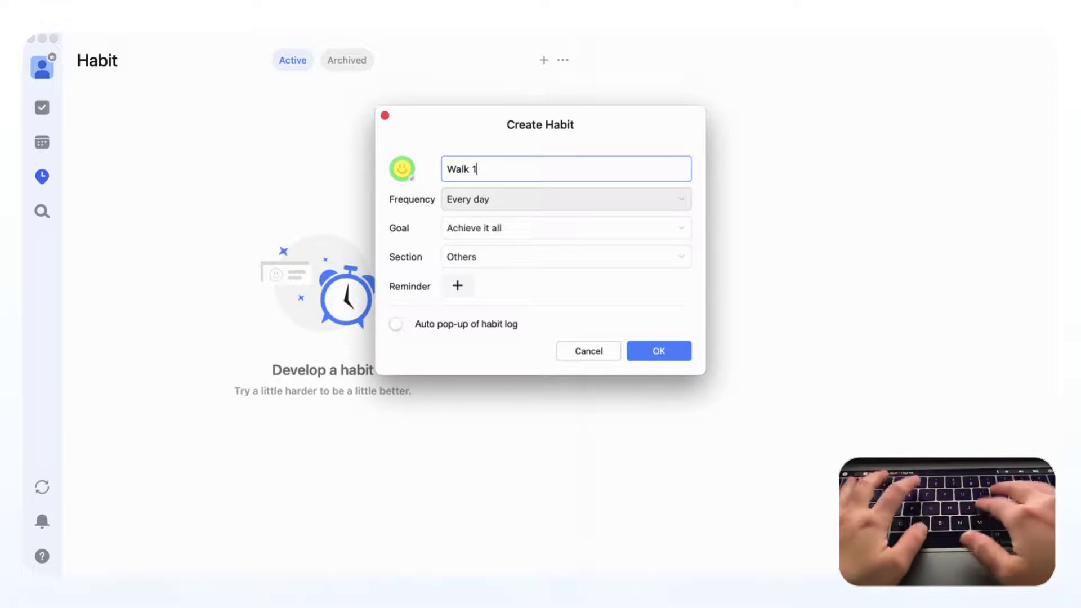
type("0,000 S")
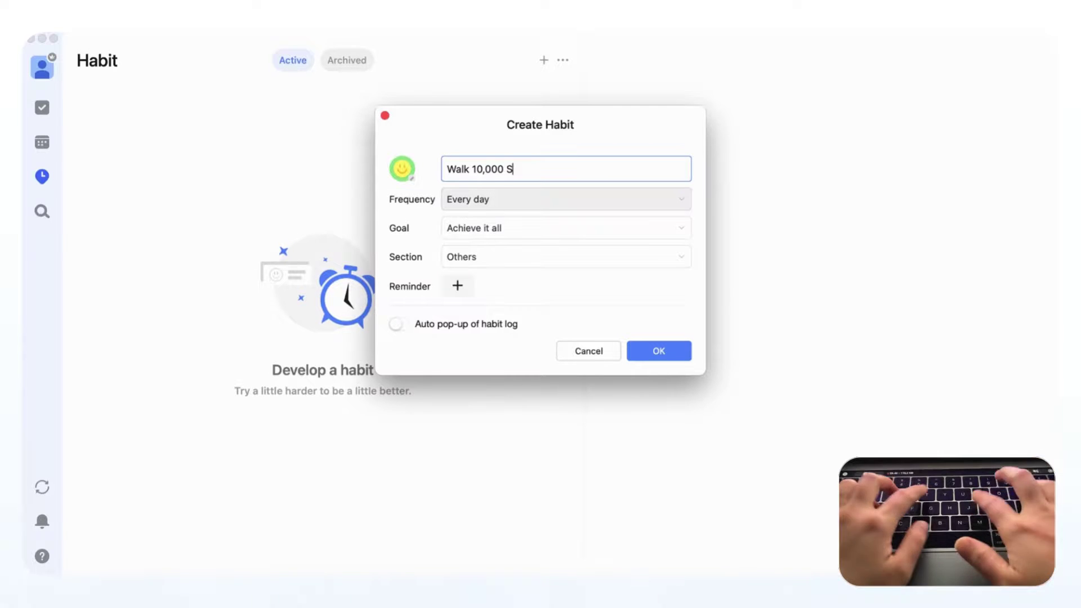
type("teps")
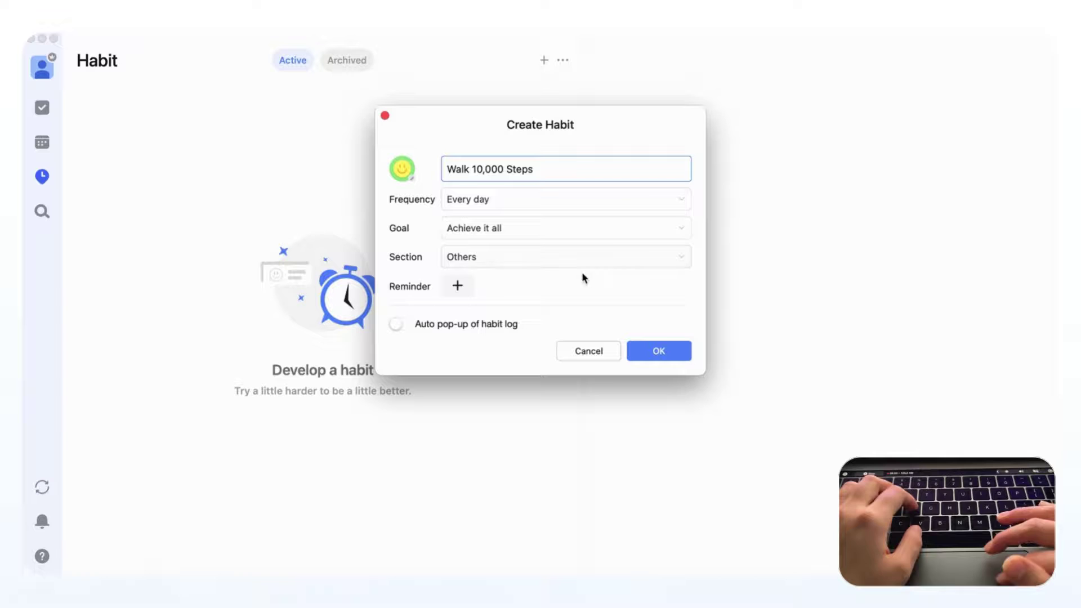
left_click(660, 352)
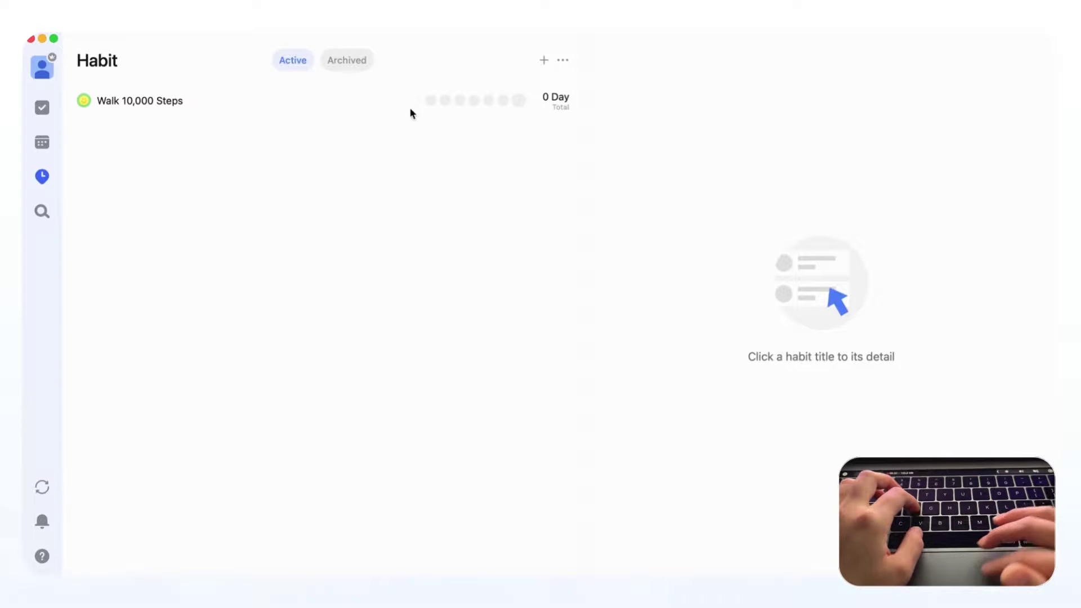
- Try and undo day check-ins, then view Walk 10,000 Steps' stats and November 2023 calendar
left_click(431, 101)
left_click(445, 101)
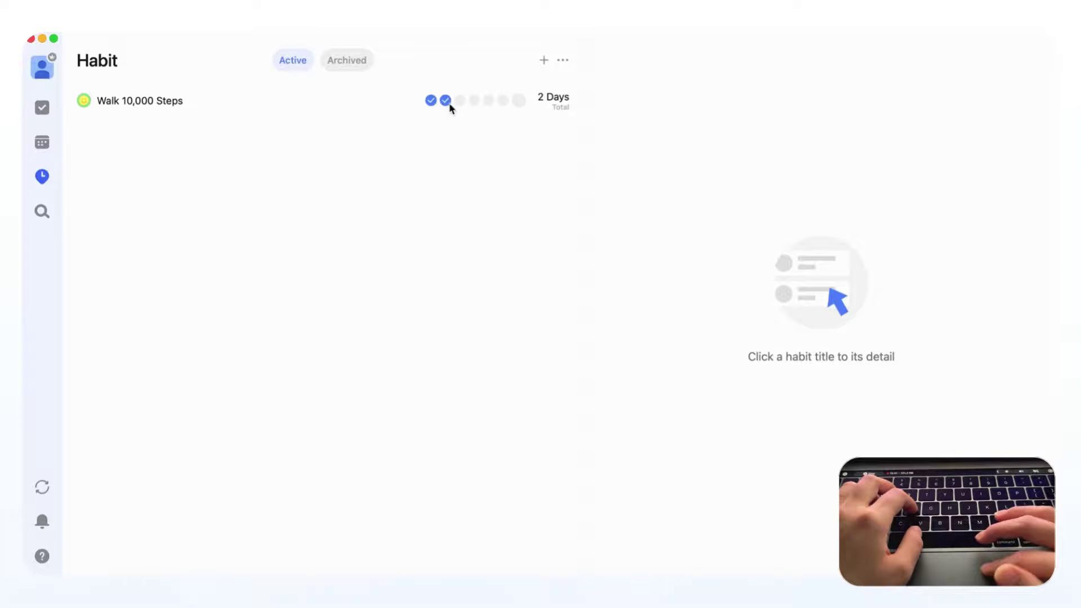
left_click(446, 101)
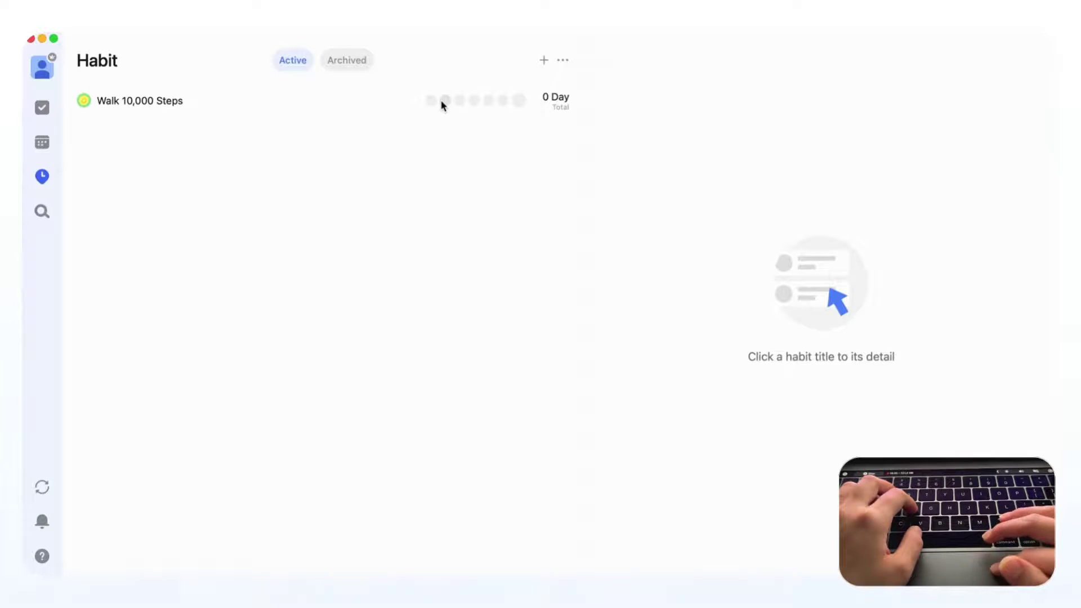
left_click(344, 100)
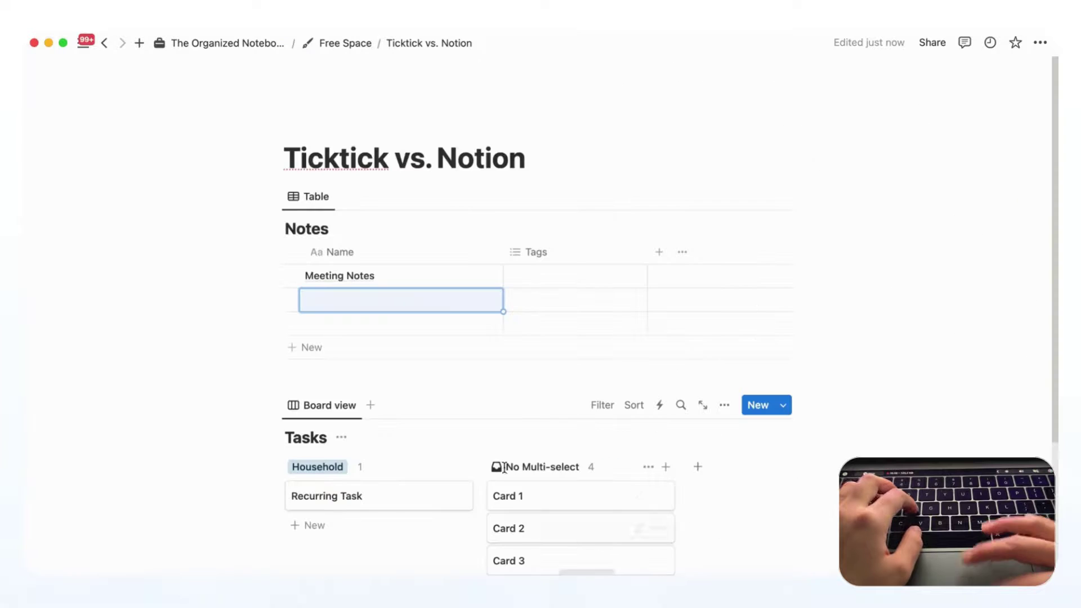
scroll(506, 468, "down", 5)
scroll(519, 453, "up", 5)
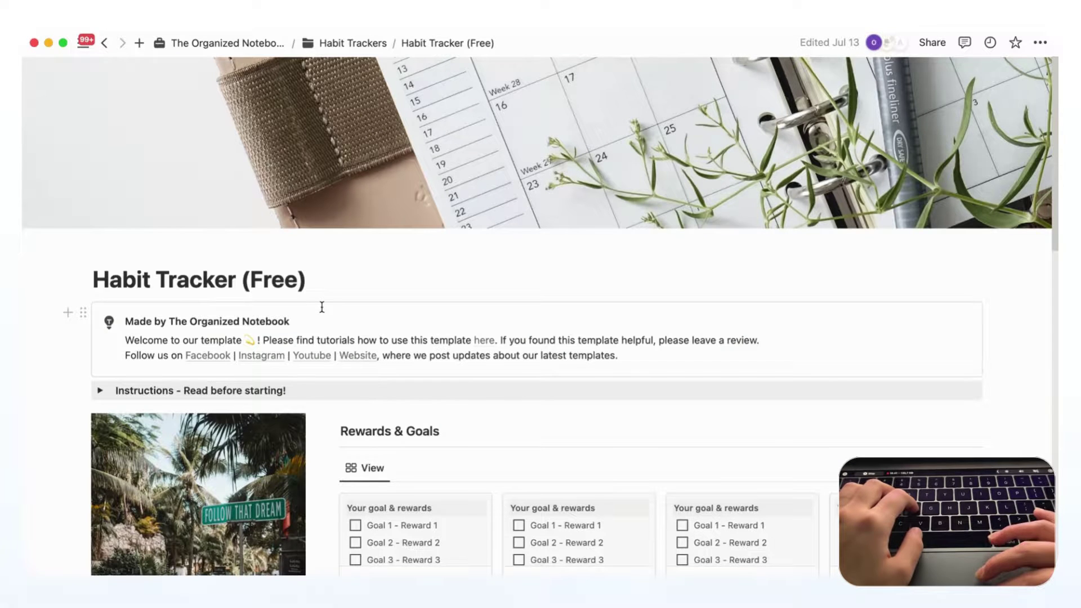
scroll(321, 307, "down", 5)
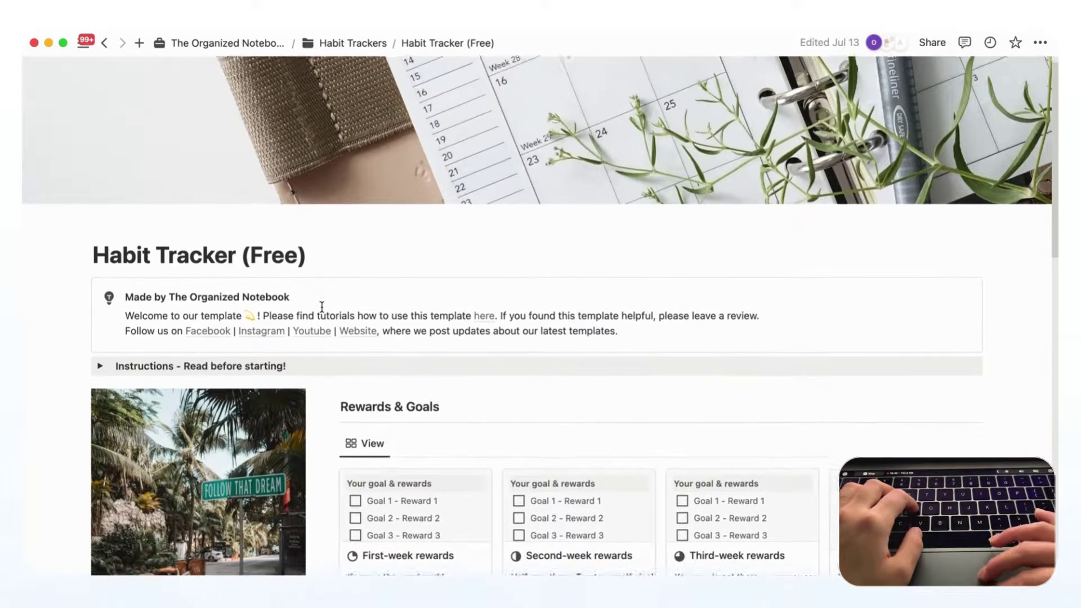
scroll(322, 307, "down", 4)
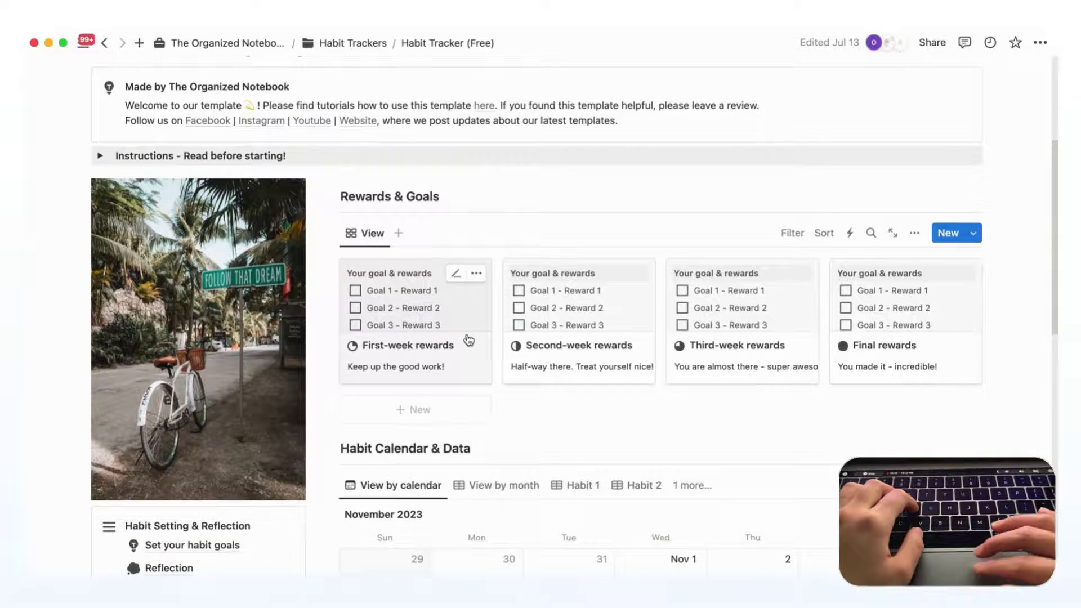
scroll(468, 340, "down", 2)
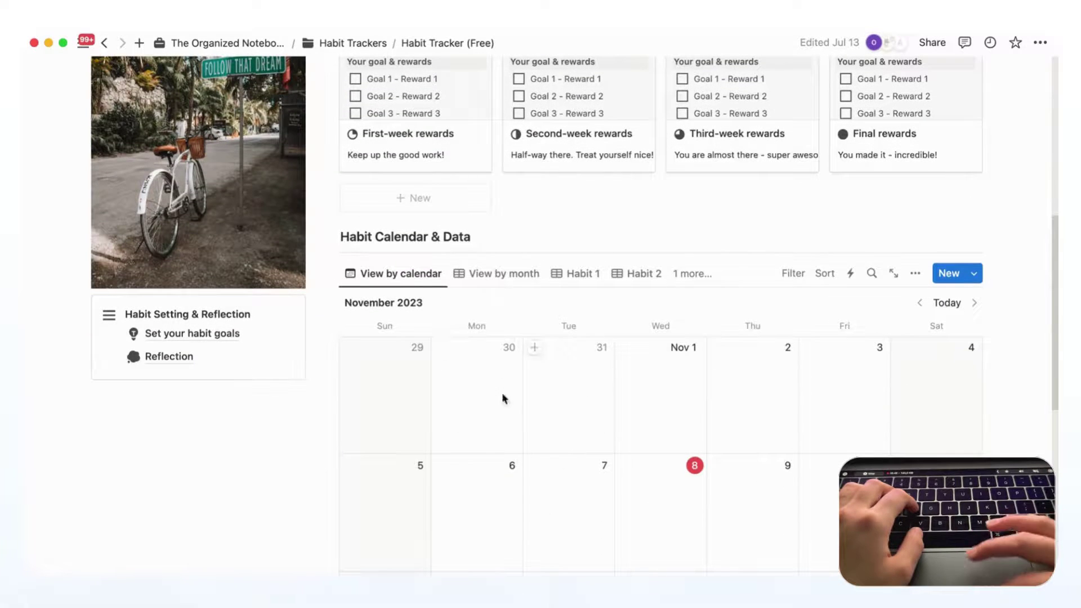
scroll(642, 424, "down", 1)
scroll(641, 422, "down", 4)
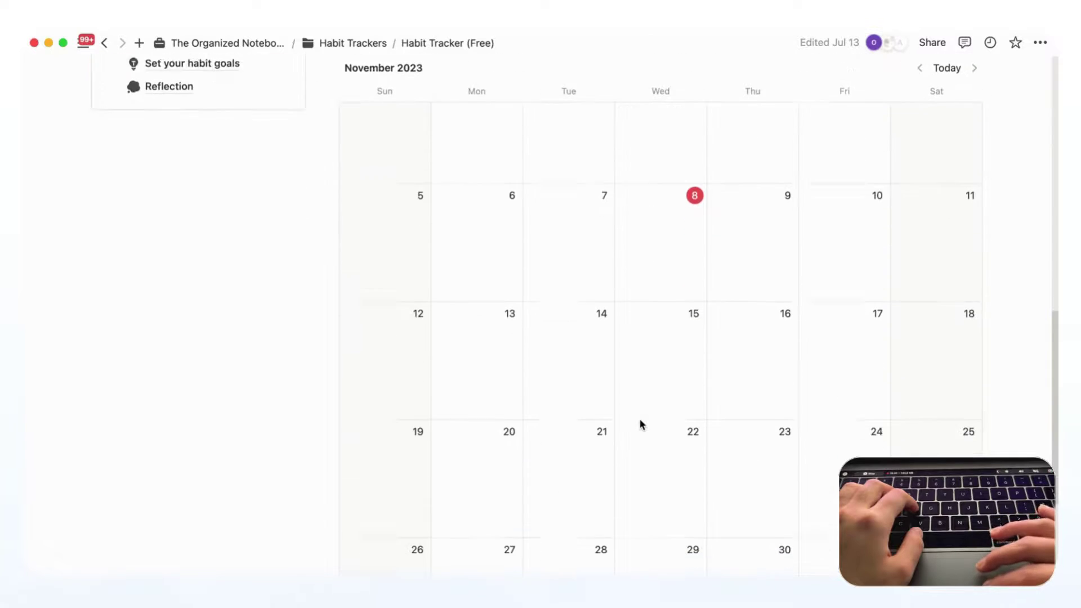
scroll(640, 423, "up", 12)
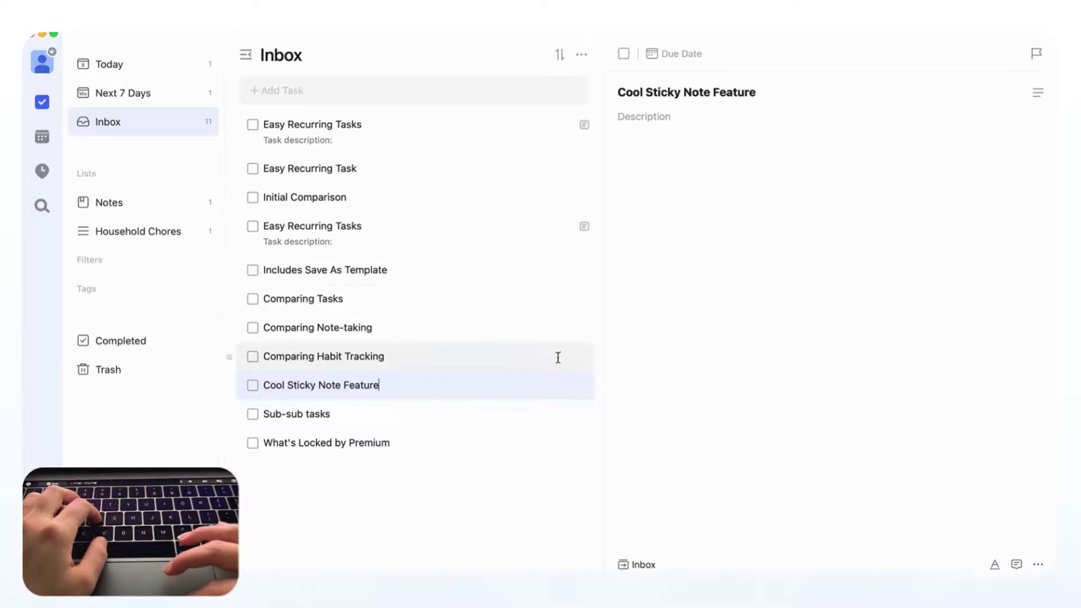
- Open the Cool Sticky Note Feature task as a sticky note and drag it toward the upper left
left_click(1038, 565)
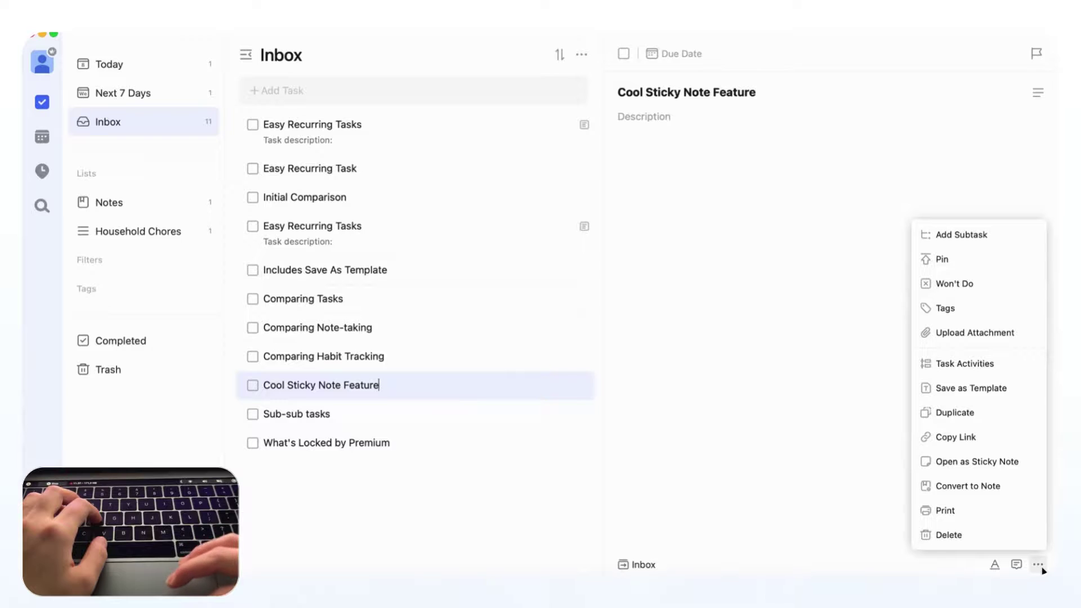
left_click(999, 463)
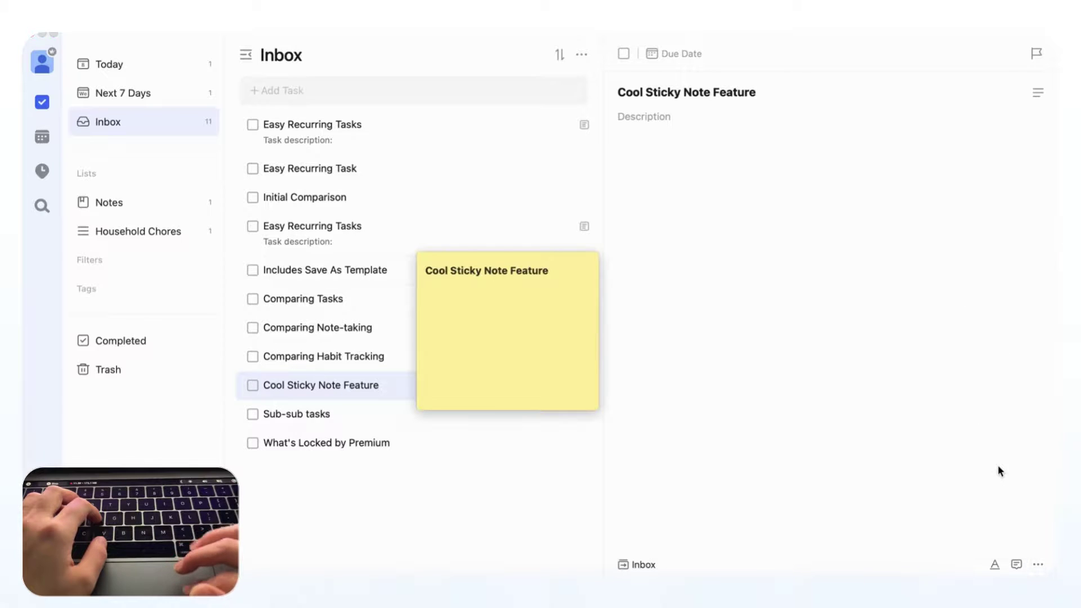
mouse_move(445, 345)
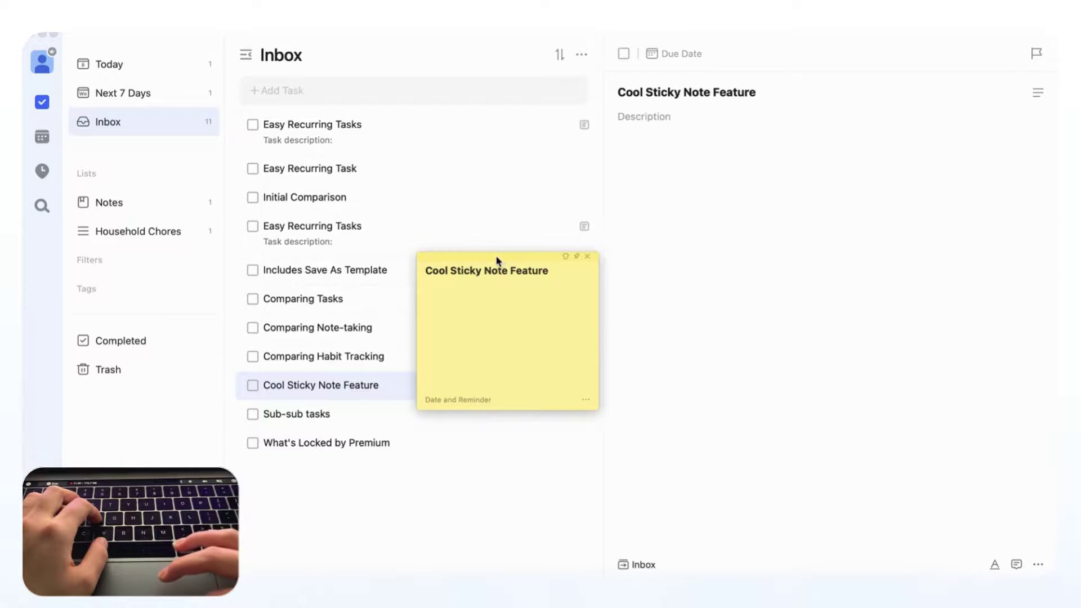
left_click_drag(498, 256, 593, 203)
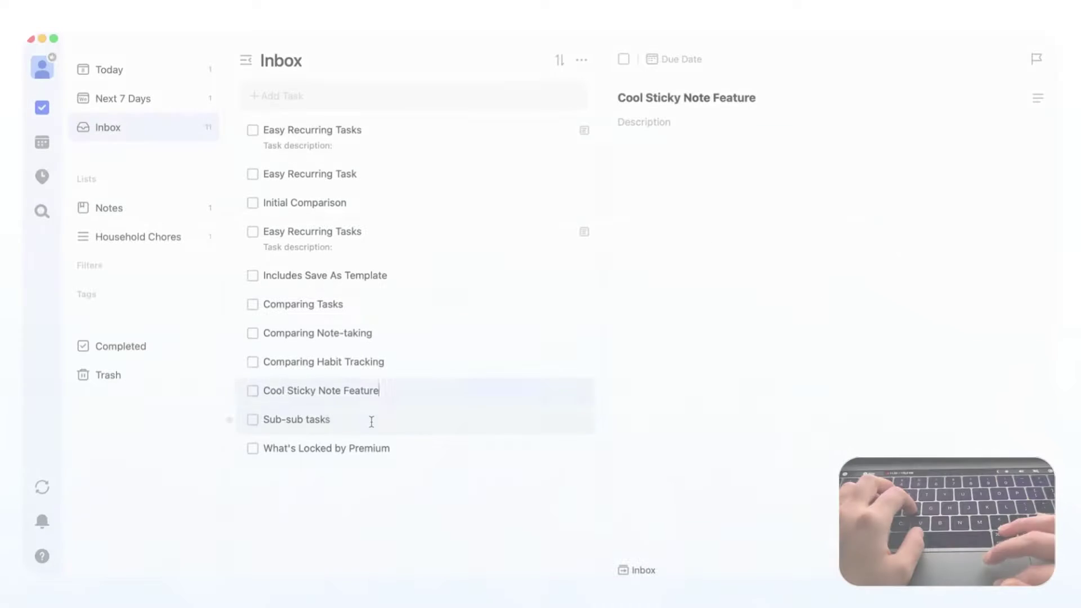
- Add a task named 'sub task' and nest it under the Sub-sub tasks entry
left_click(370, 420)
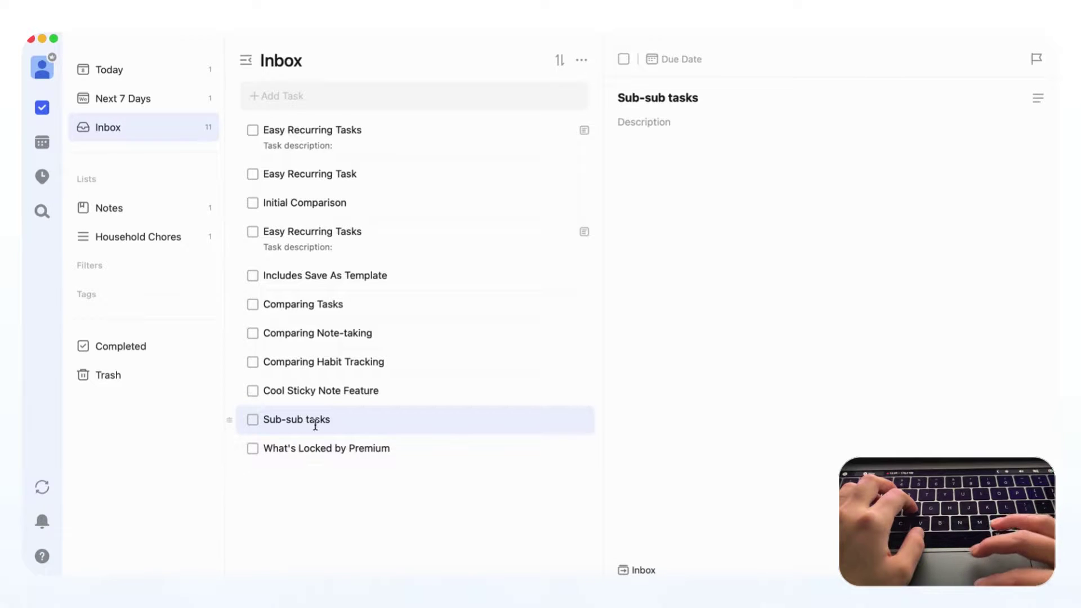
left_click(309, 96)
type("sub ")
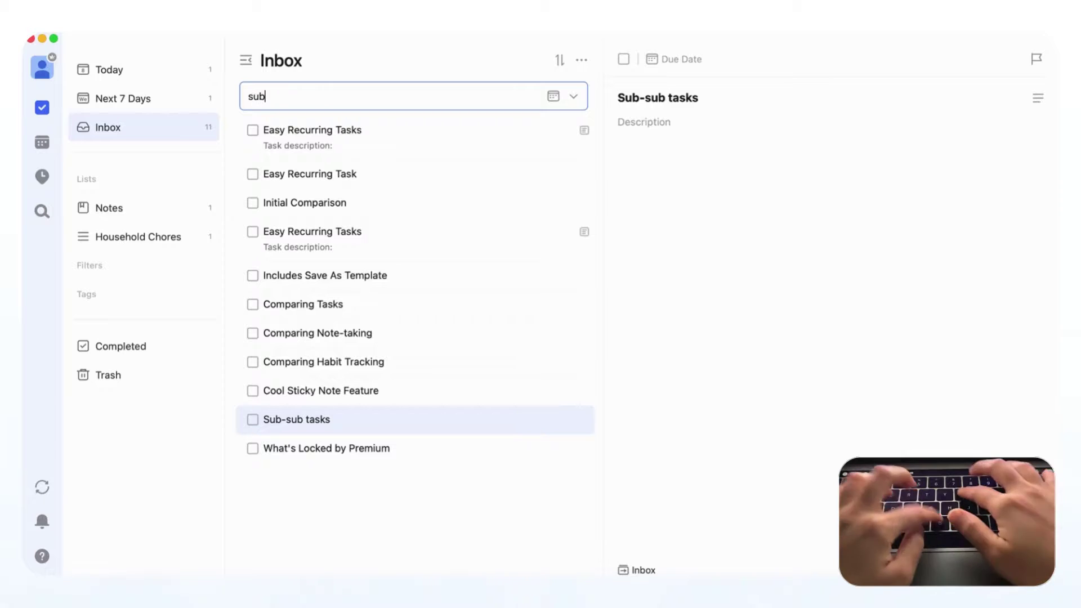
type("task")
key("Return")
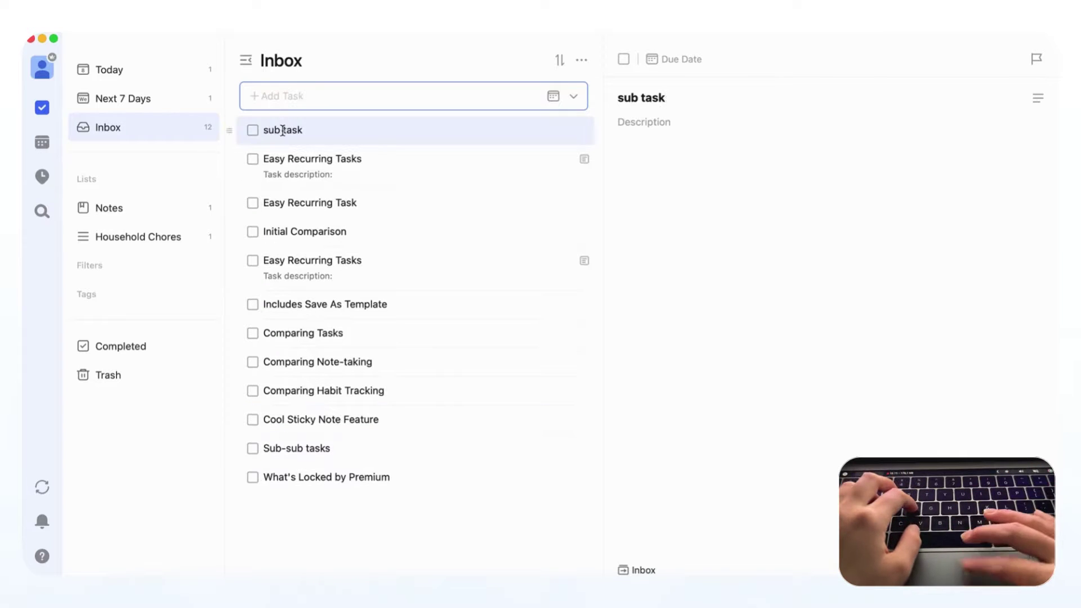
left_click(283, 131)
left_click_drag(230, 134, 295, 450)
- Rename the parent task to 'Task' and open the nested sub task's details
left_click(287, 424)
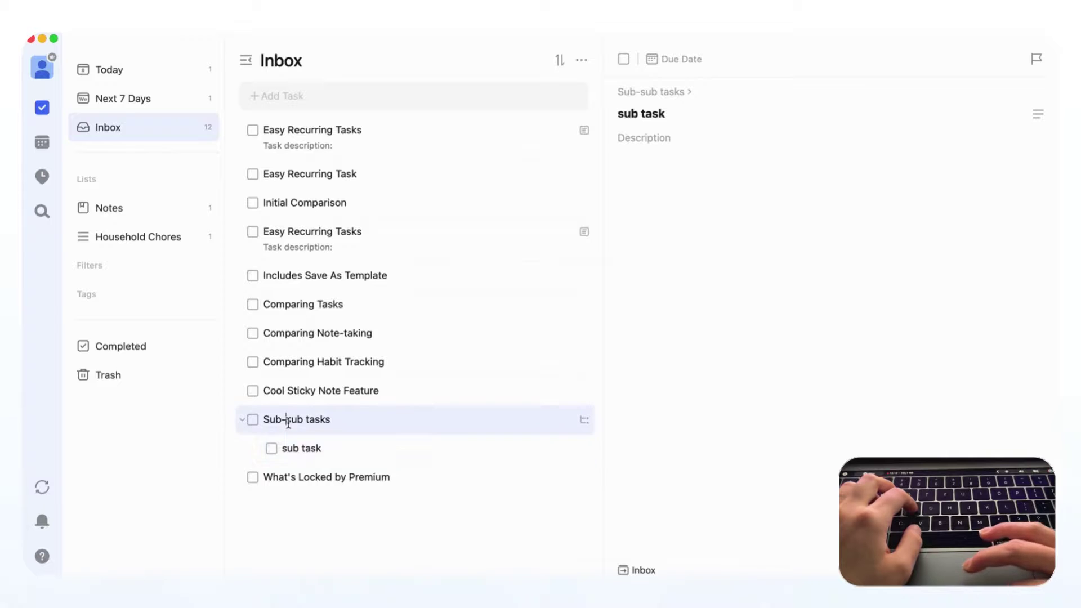
key("super+a")
type("Task")
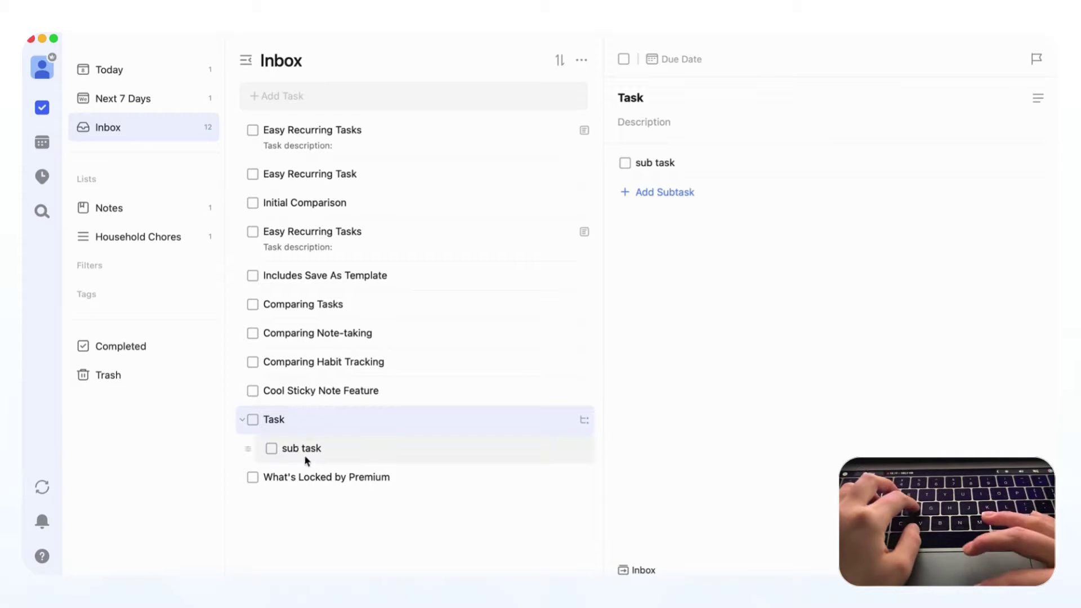
left_click(309, 451)
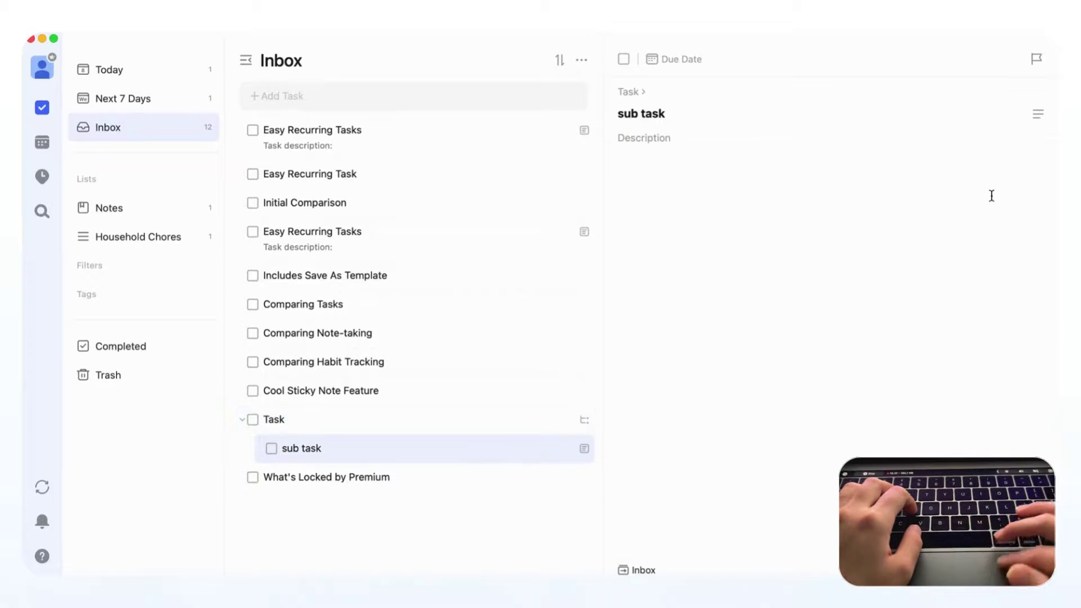
- Turn the sub task's description into a checklist with items 'Sub-sub task' and 'sub-sub task'
left_click(1038, 133)
left_click(1040, 116)
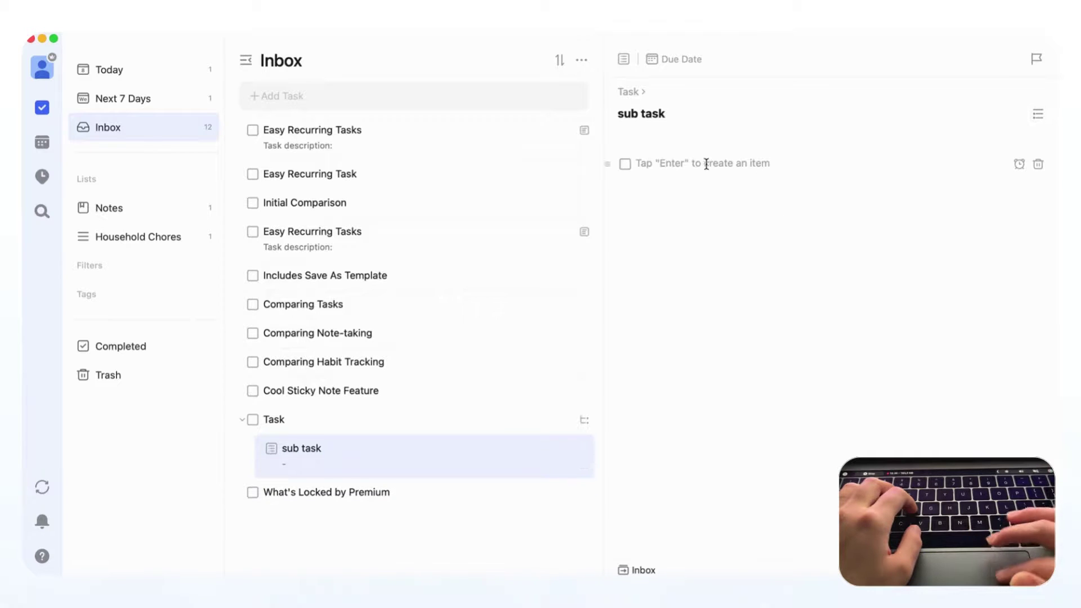
type("Sub")
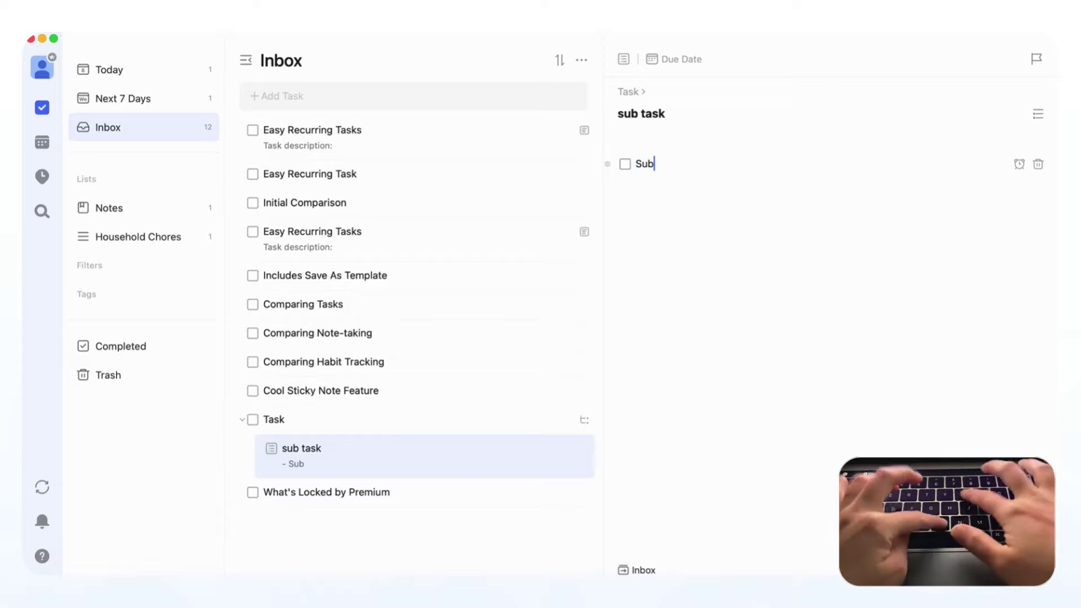
type("-sub task")
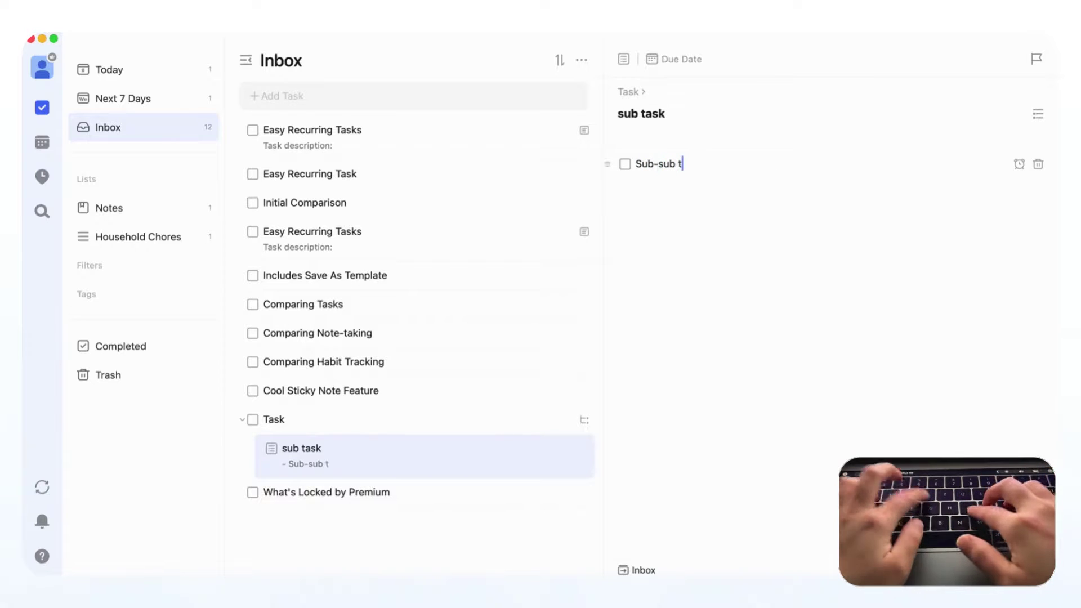
key("Return")
type("sub")
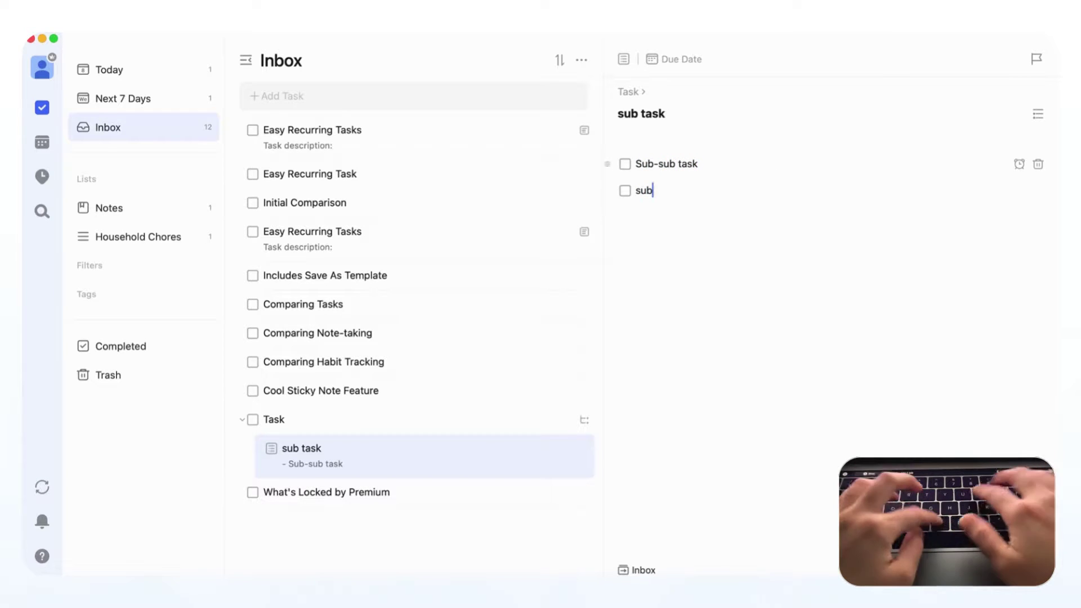
type("-sub task")
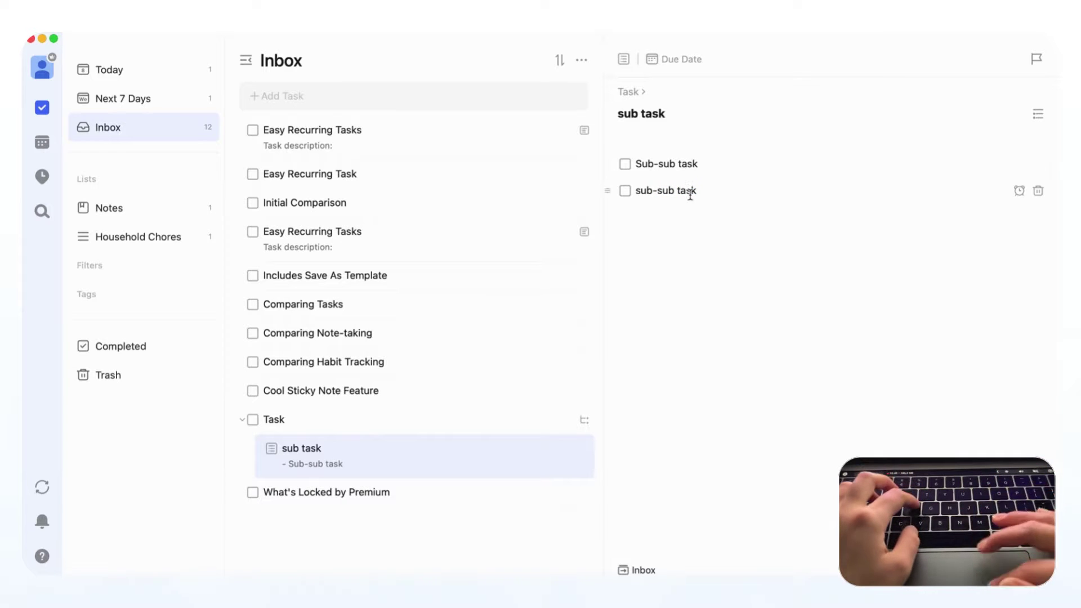
key("Return")
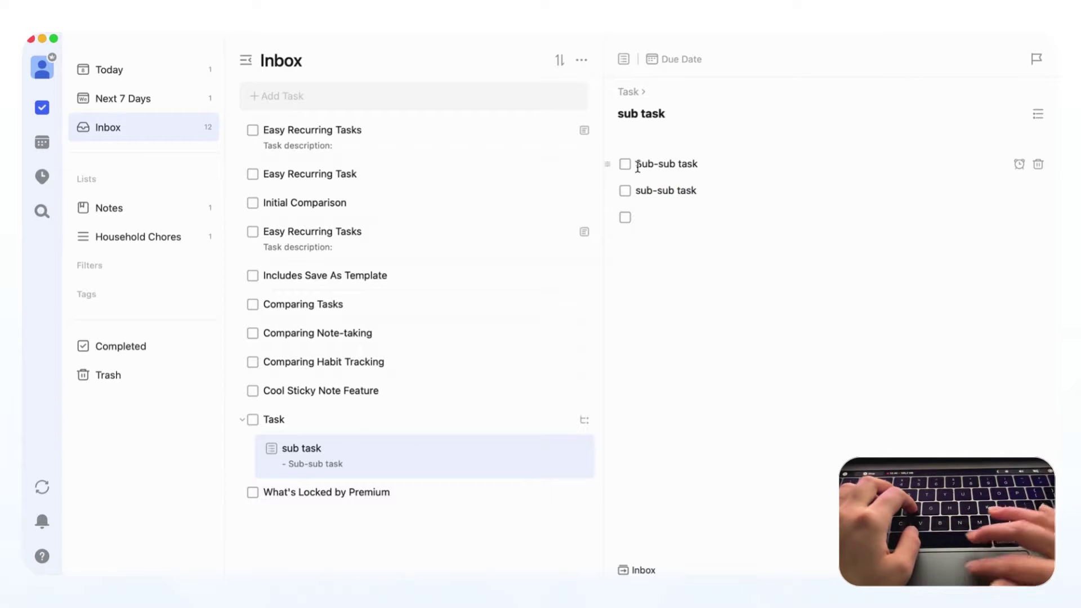
- Check off both checklist items, leaving the blank item unchecked so the sub task stays open
left_click(625, 164)
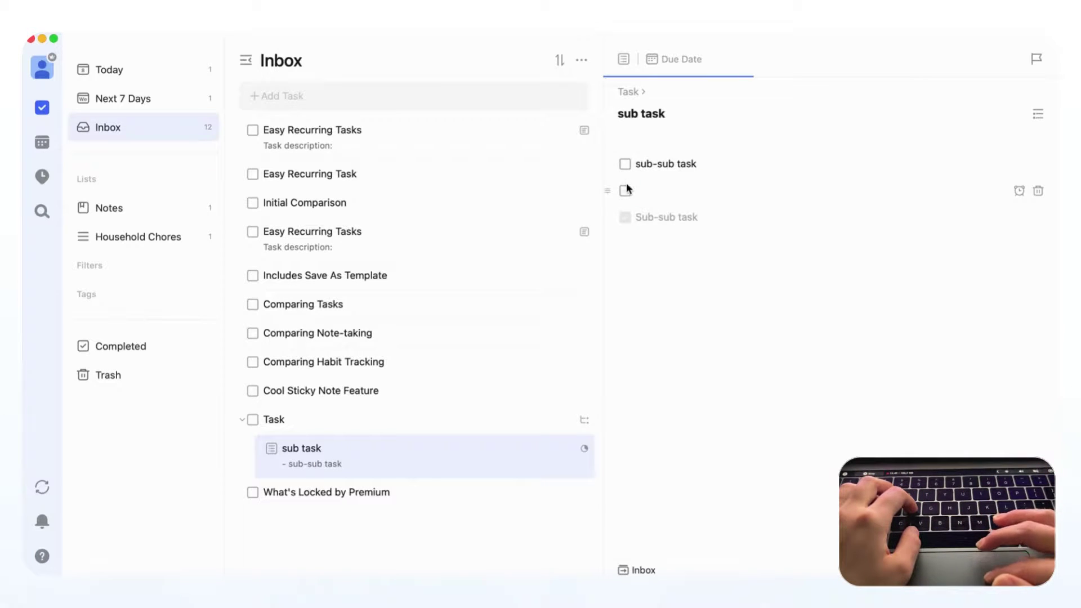
left_click(625, 164)
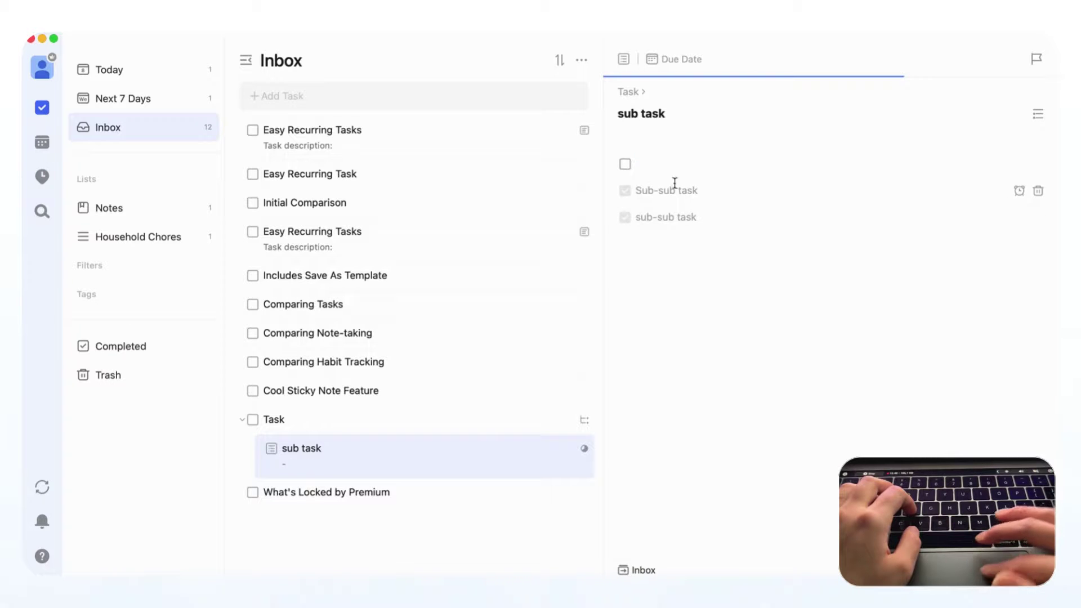
left_click(626, 163)
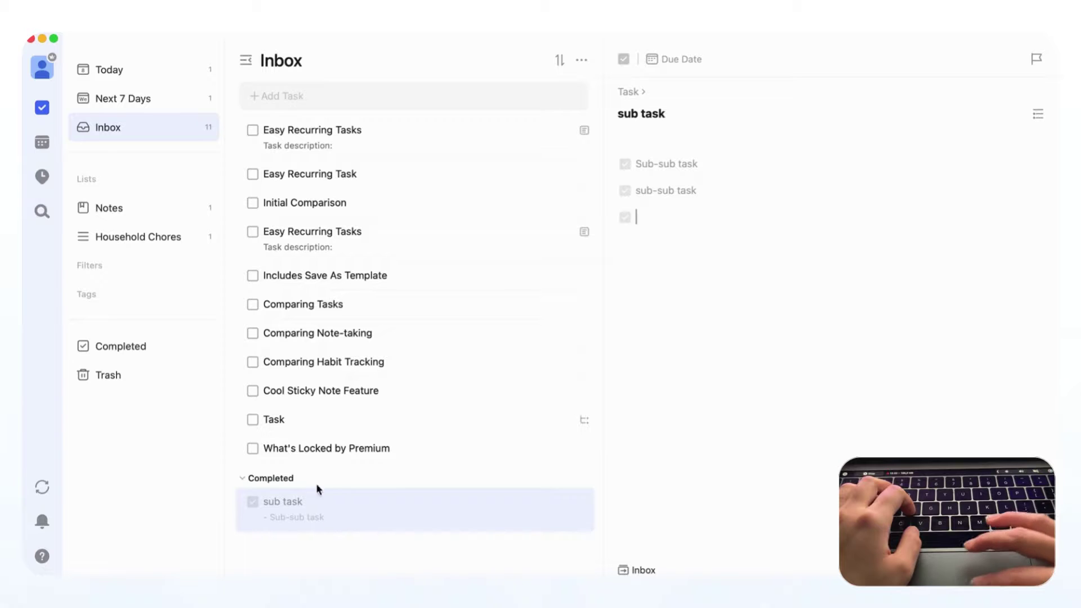
left_click(244, 479)
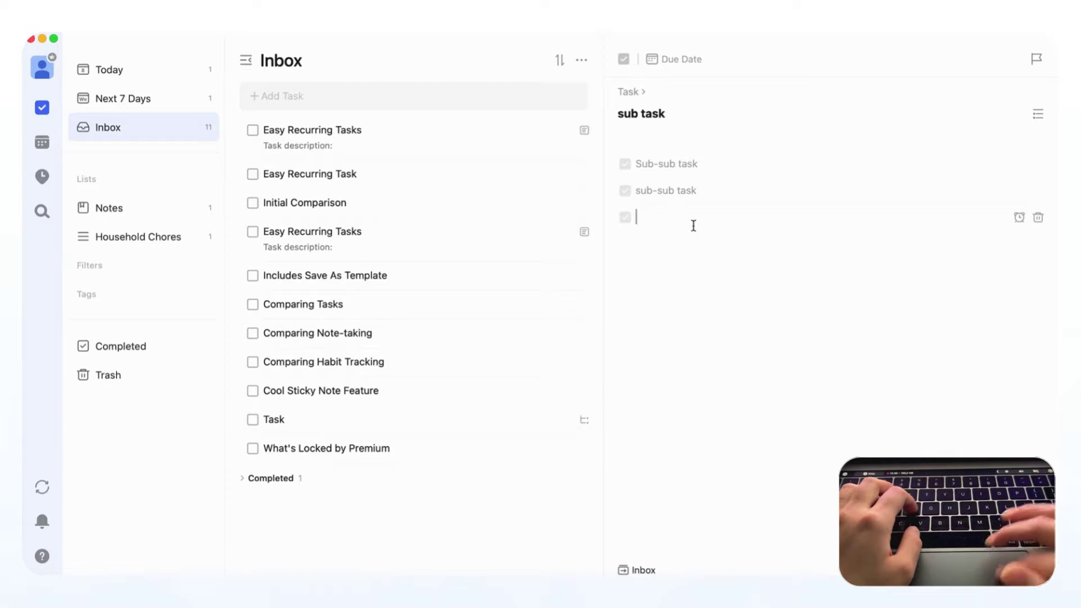
left_click(626, 218)
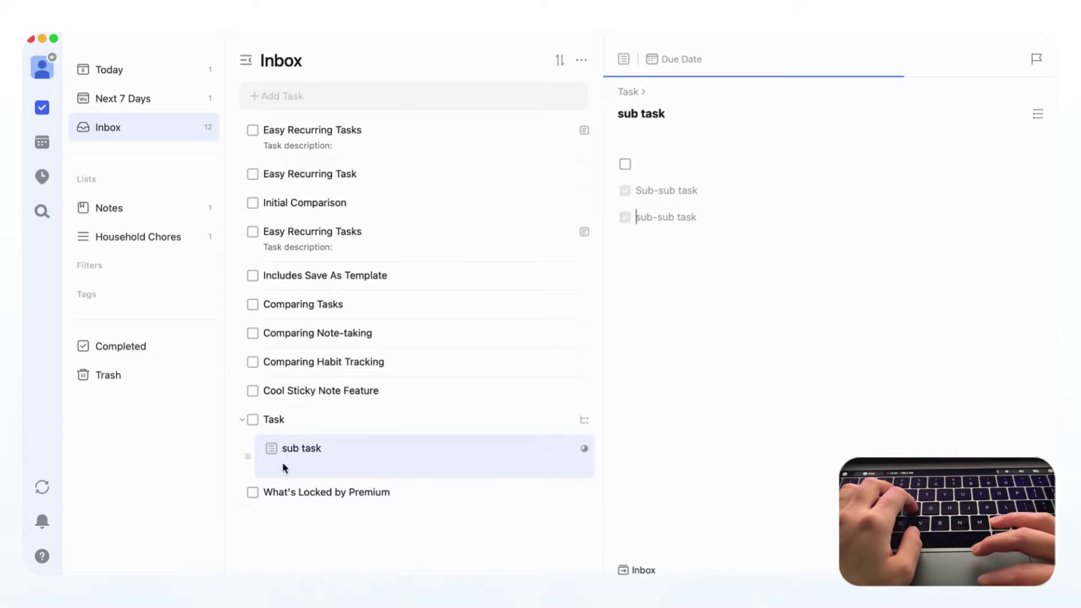
- Mark TickTick's sub task complete, then turn on sub-items for Notion's Notes table
left_click(272, 450)
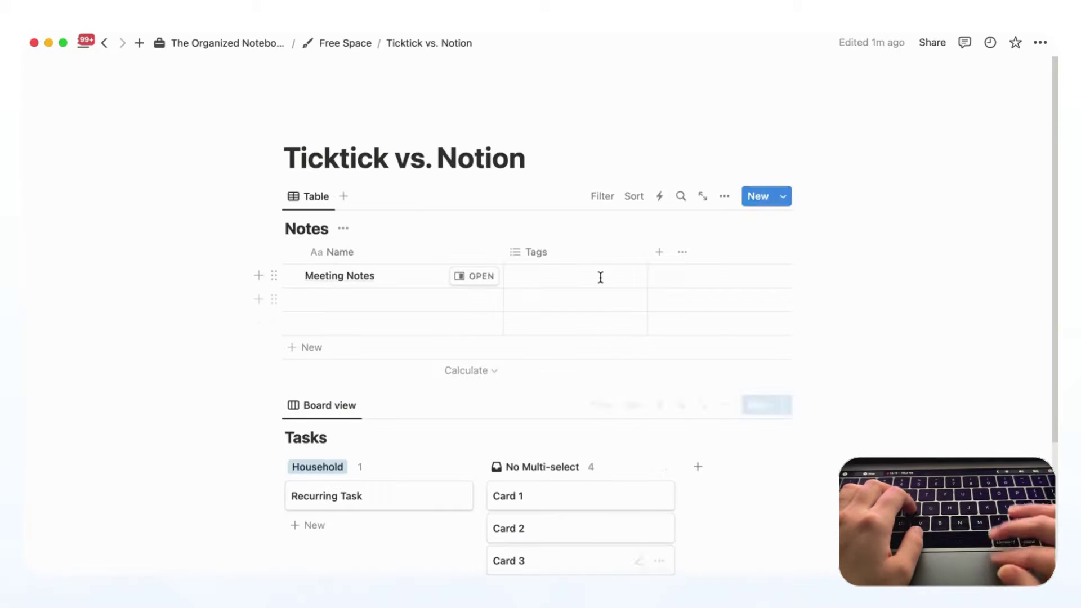
left_click(727, 199)
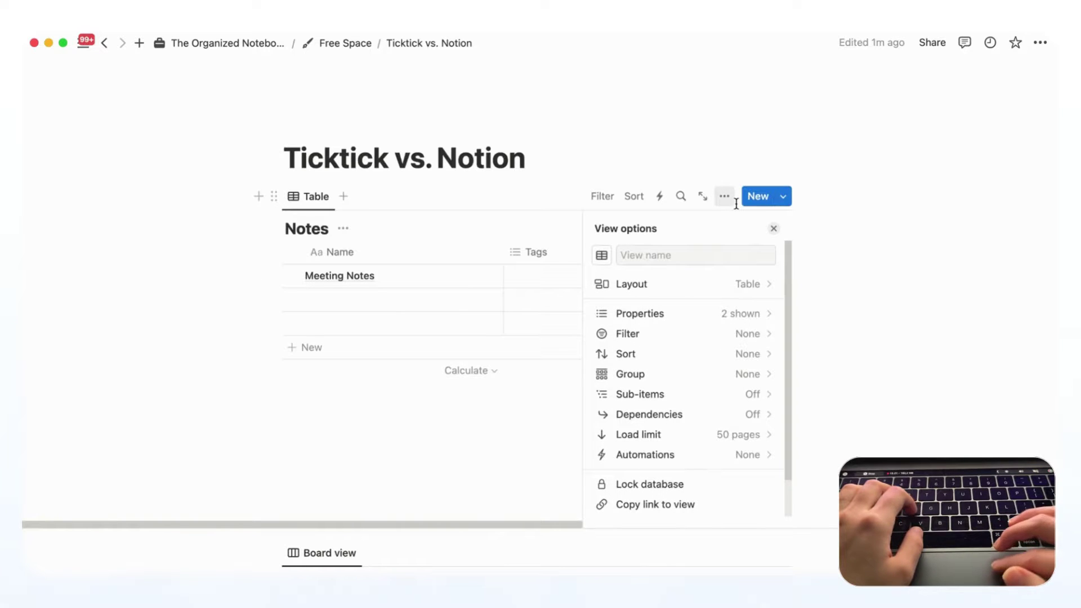
scroll(741, 346, "down", 2)
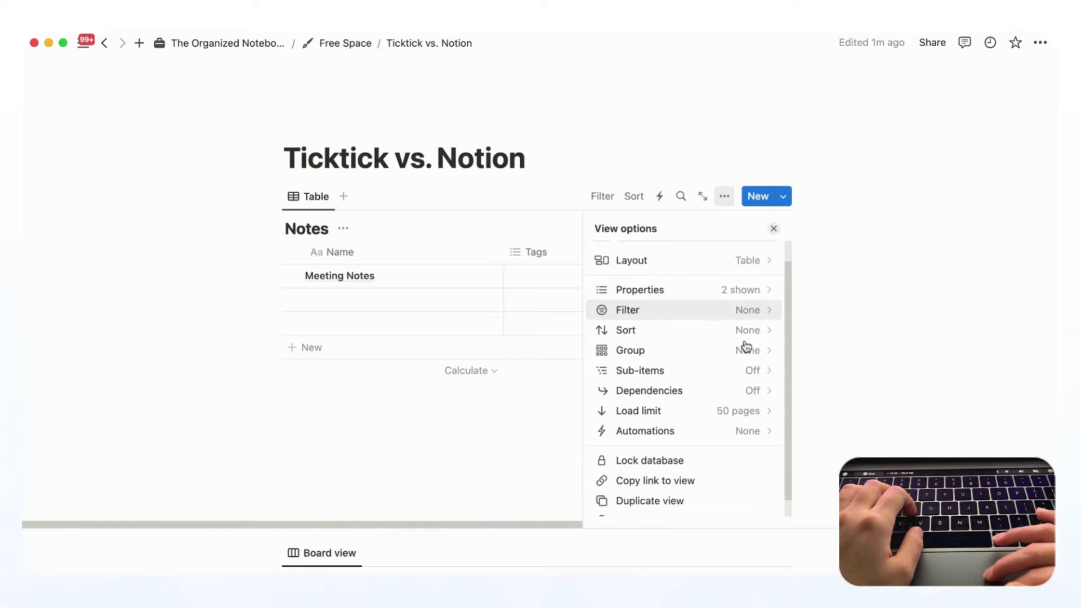
left_click(717, 369)
left_click(716, 393)
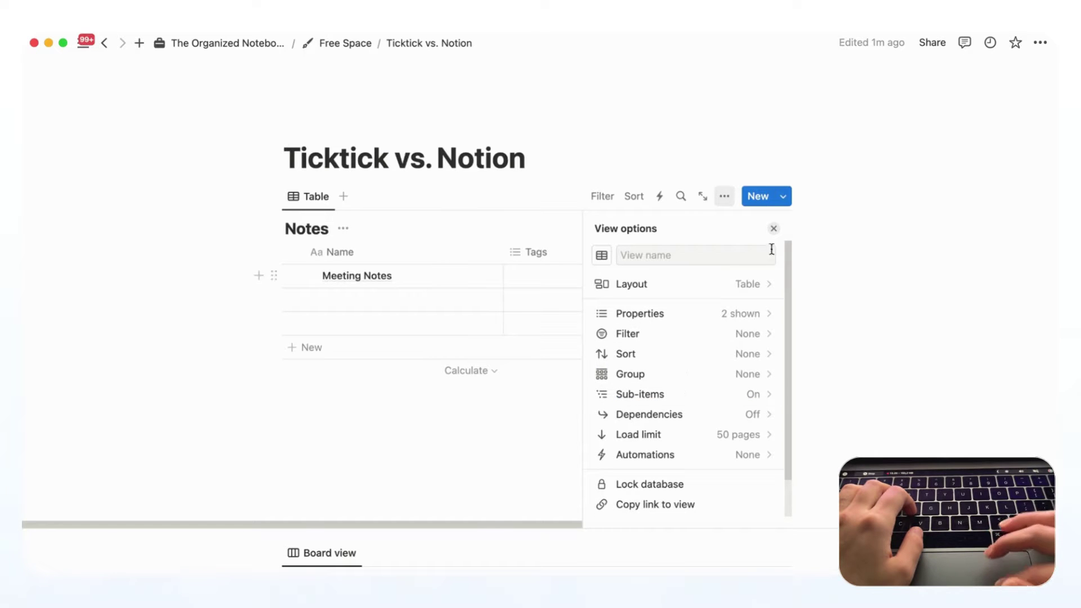
- Expand the second row's sub-items, then try the calendar view and dismiss its Premium prompt
left_click(774, 227)
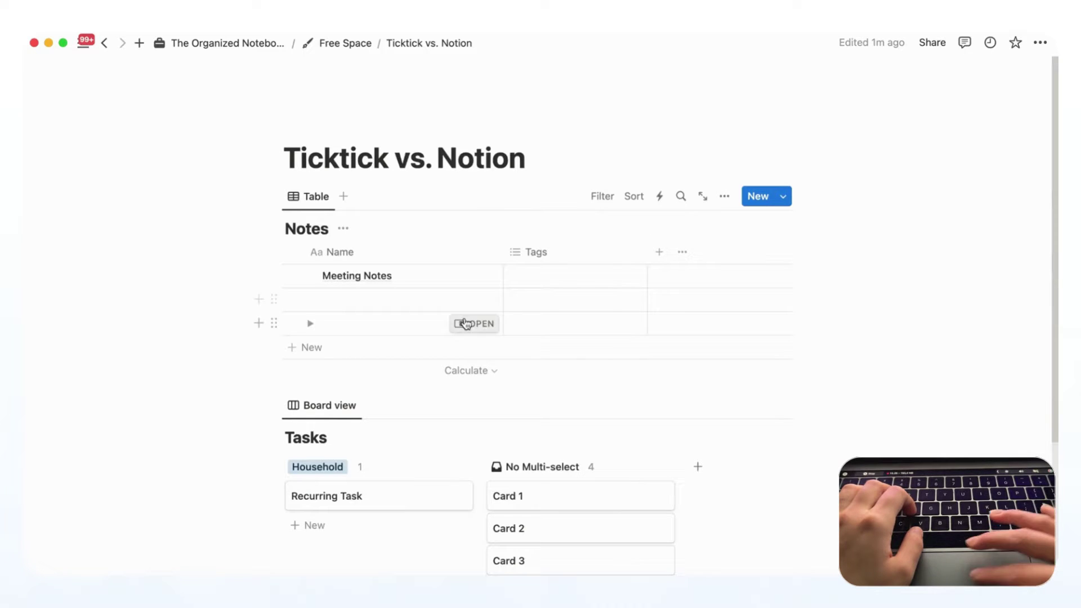
left_click(310, 300)
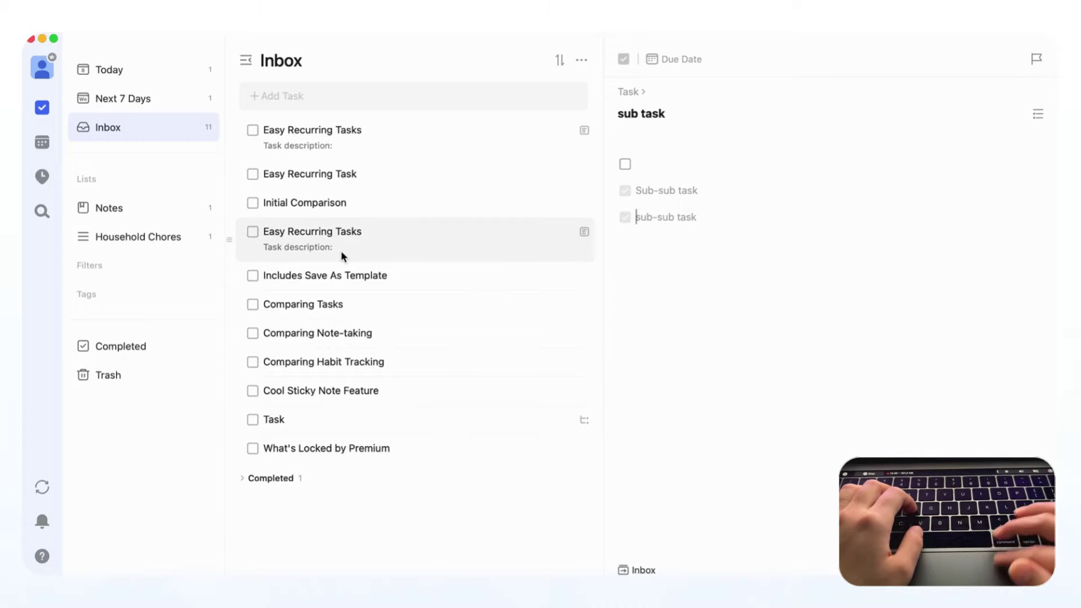
left_click(45, 146)
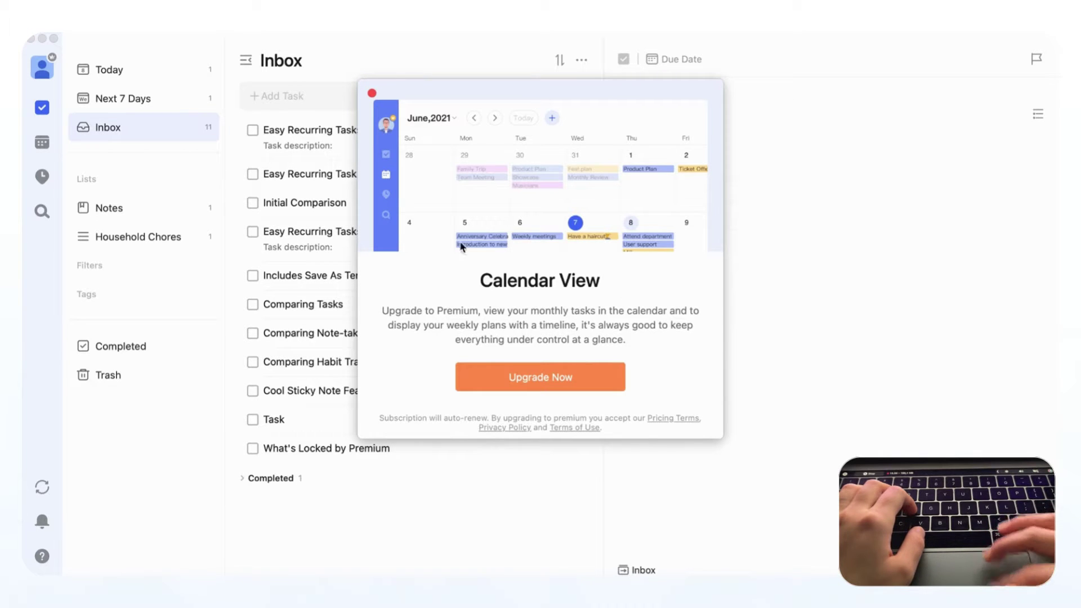
left_click(372, 93)
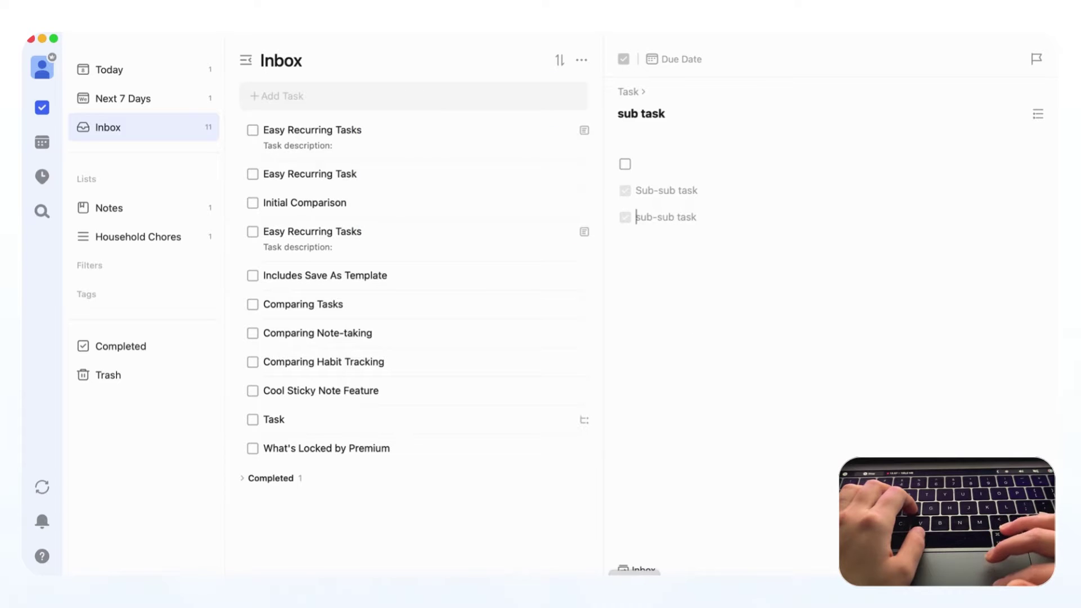
key("super+Tab")
scroll(543, 228, "down", 2)
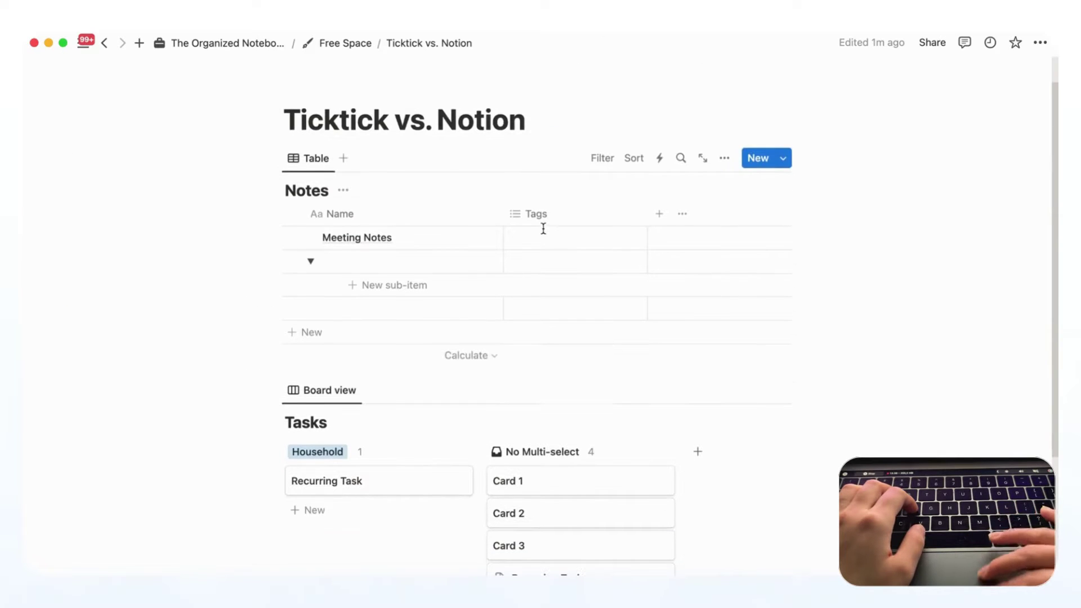
left_click(727, 158)
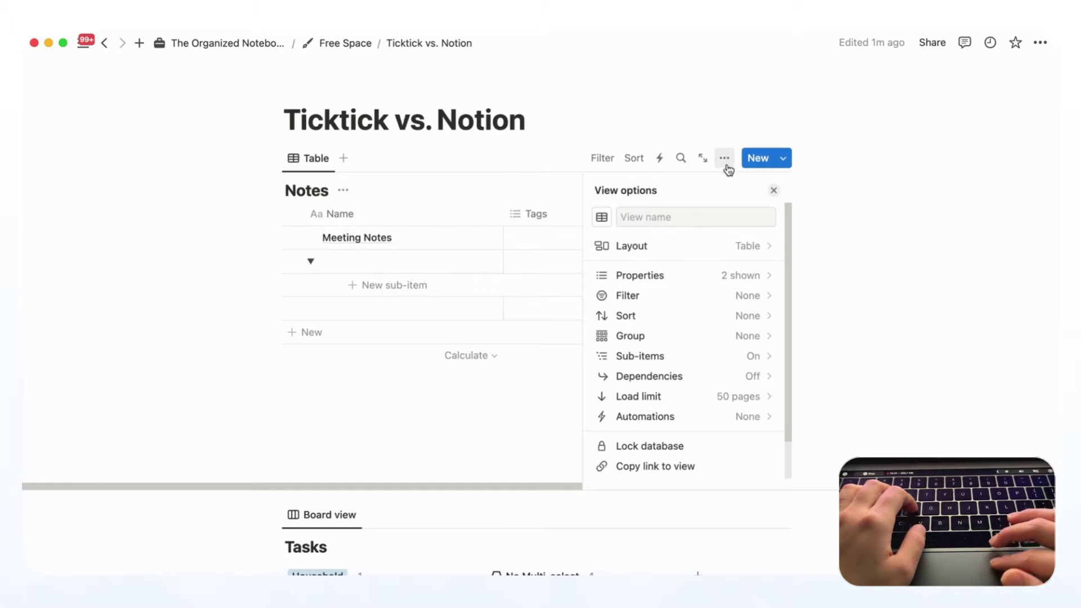
left_click(707, 248)
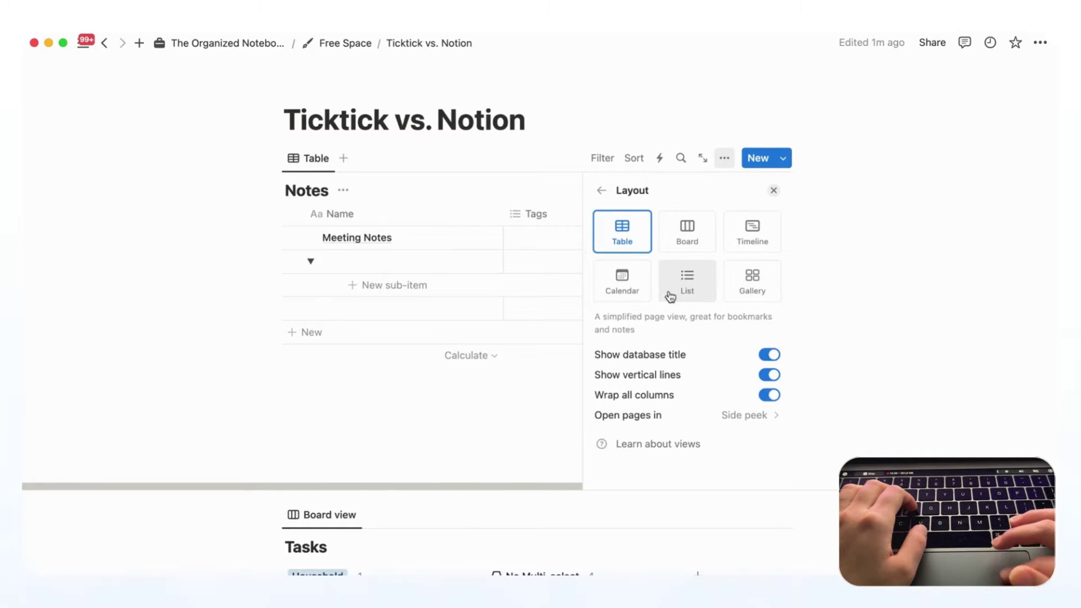
left_click(774, 191)
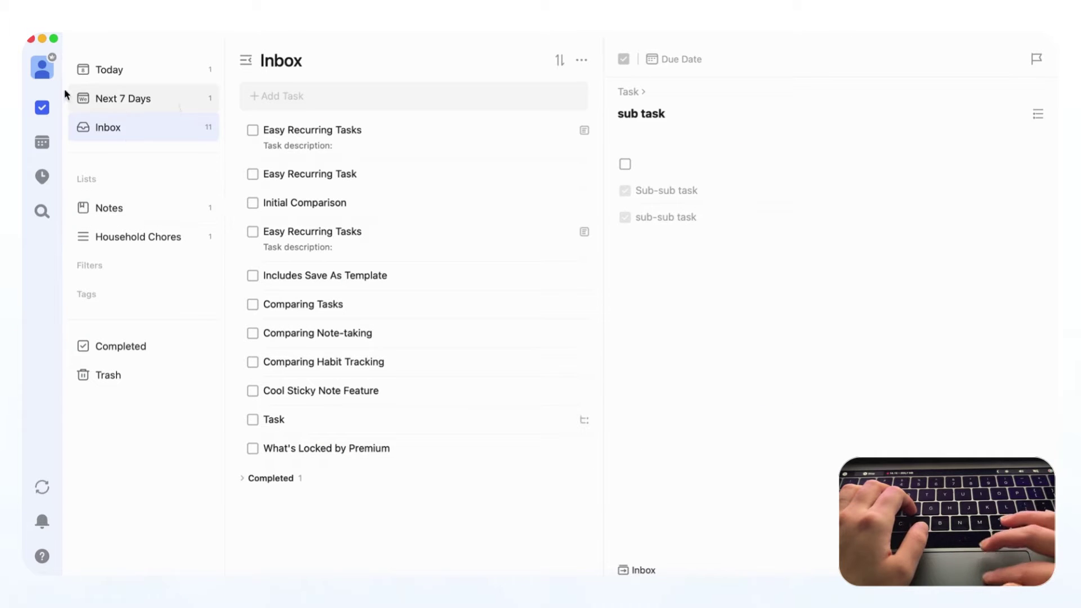
- Review TickTick's Premium features in Preferences, then open the Meeting Note from the Notes list
left_click(42, 69)
left_click(110, 73)
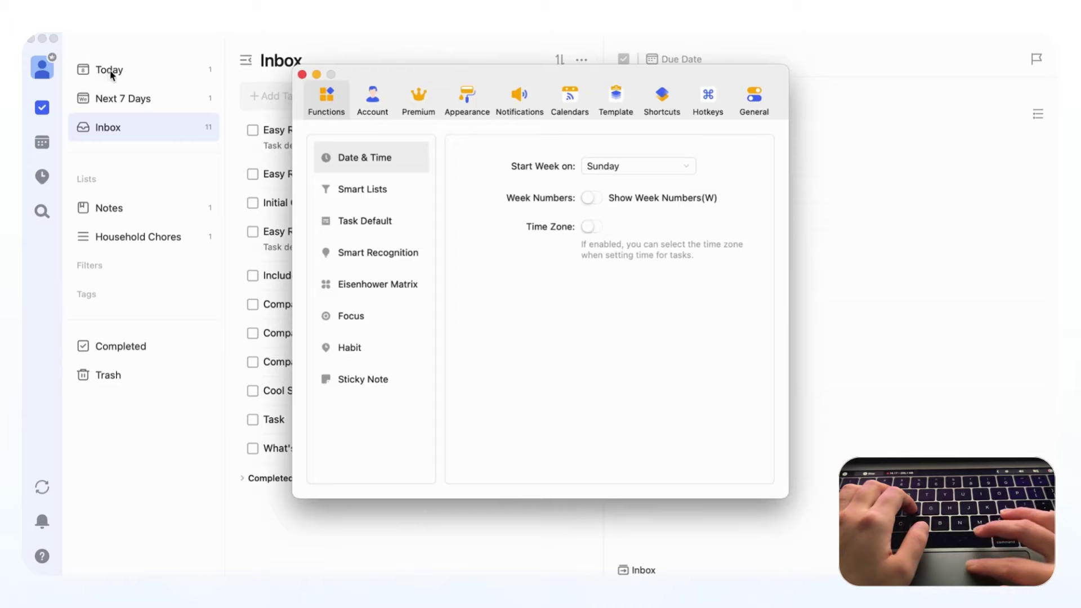
left_click(420, 100)
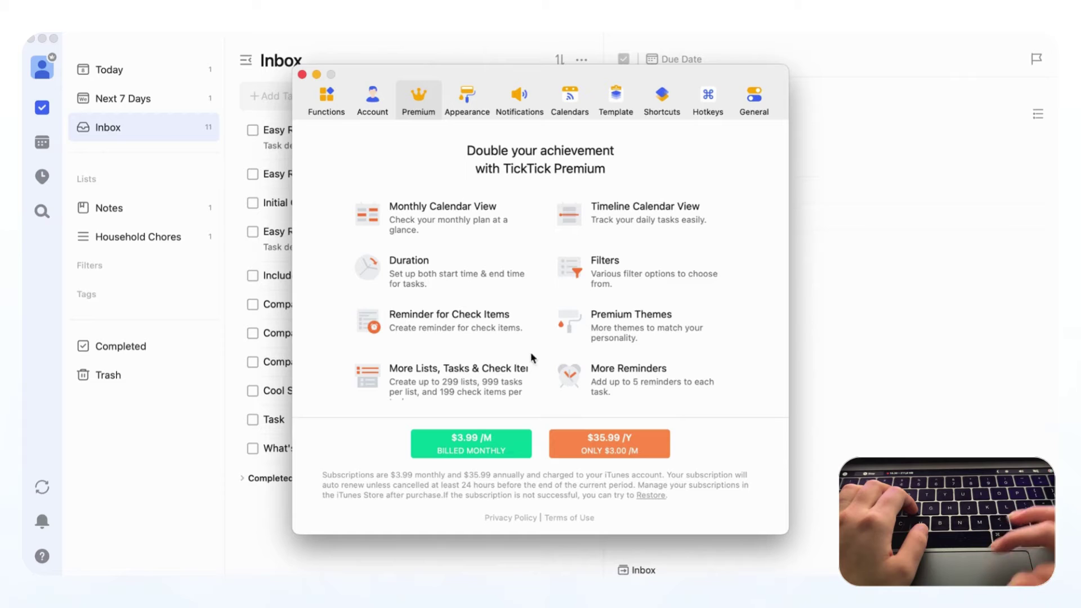
key("super+w")
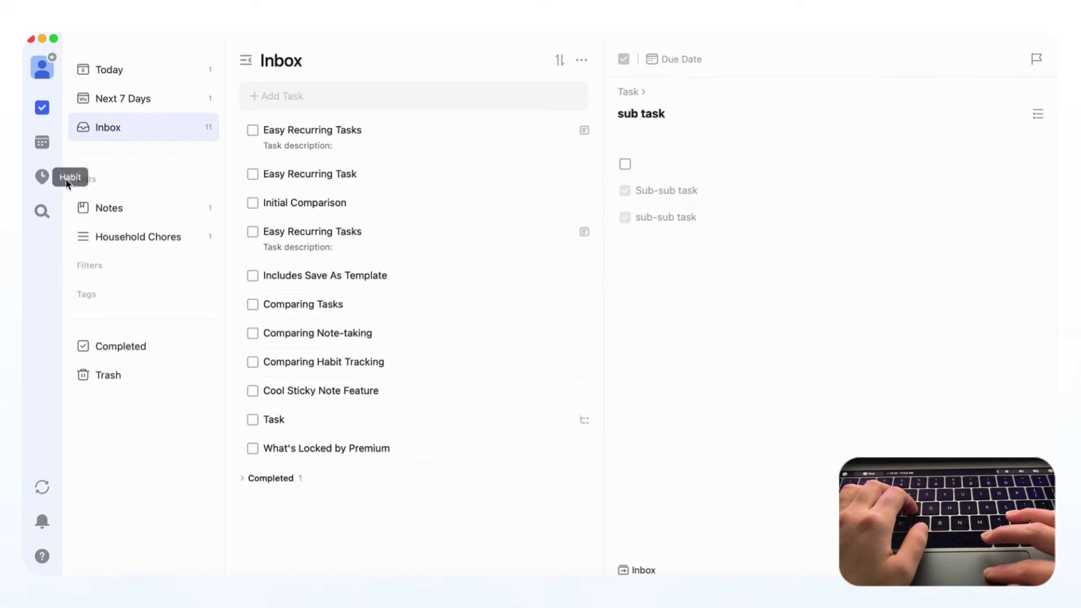
left_click(151, 211)
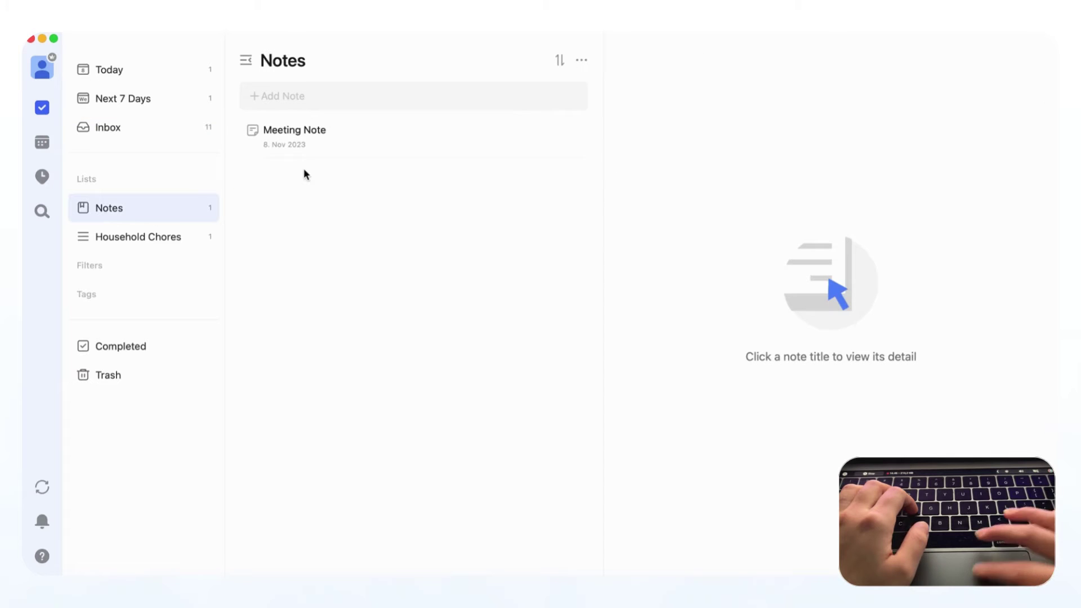
left_click(362, 145)
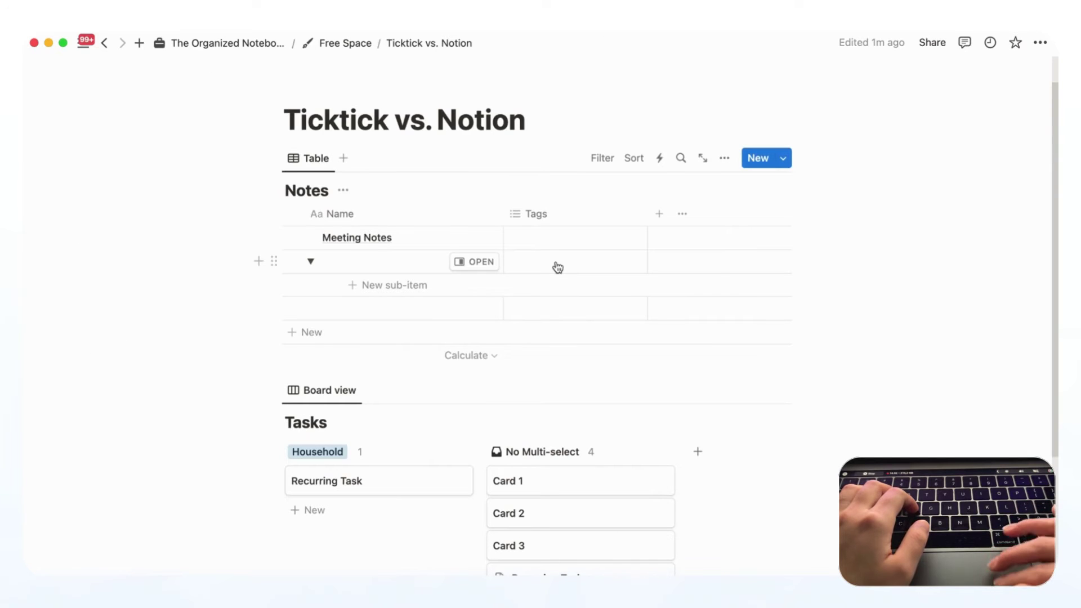
scroll(557, 267, "down", 2)
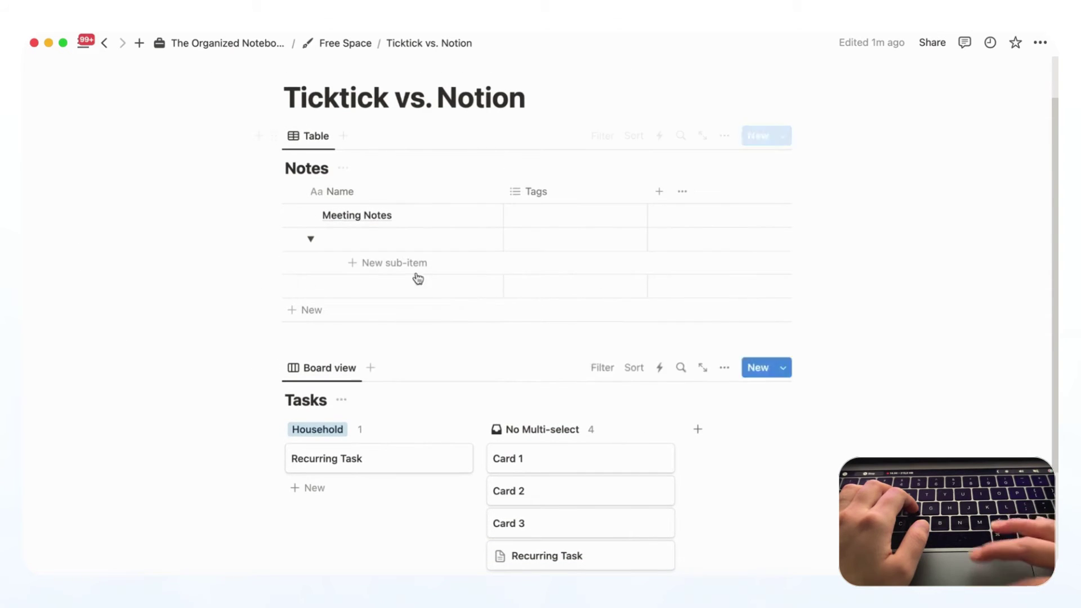